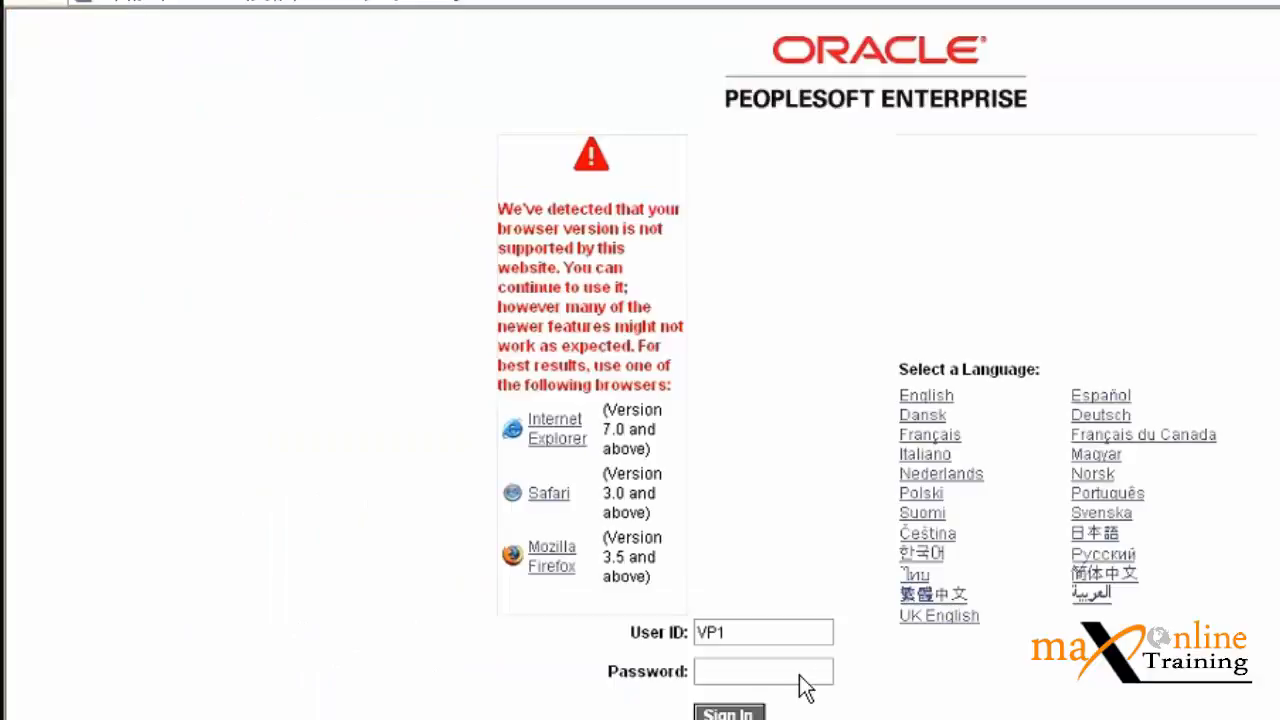
# Sign in to PeopleSoft with the account password.
pyautogui.click(796, 672)
pyautogui.write('VP1')
pyautogui.press('Return')
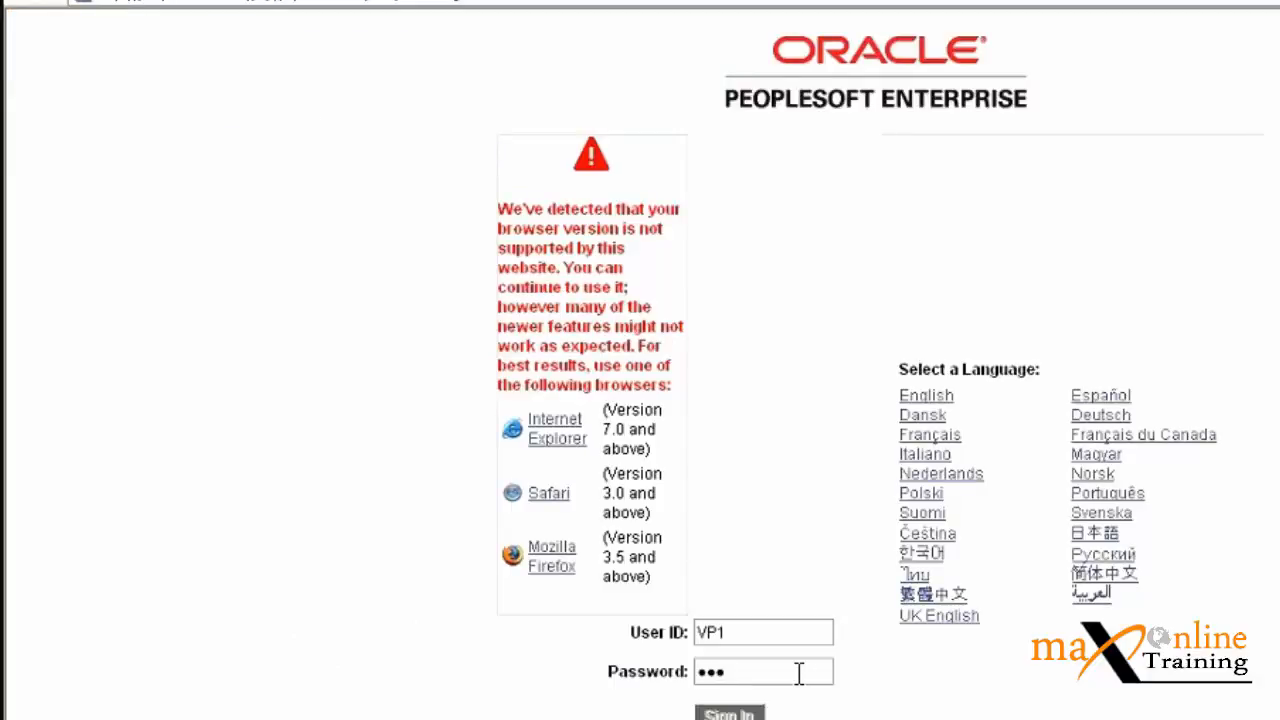
# Open Approval Workflow run control 2 under Purchasing > Purchase Orders and run it.
pyautogui.click(143, 79)
pyautogui.moveTo(190, 605)
pyautogui.moveTo(465, 562)
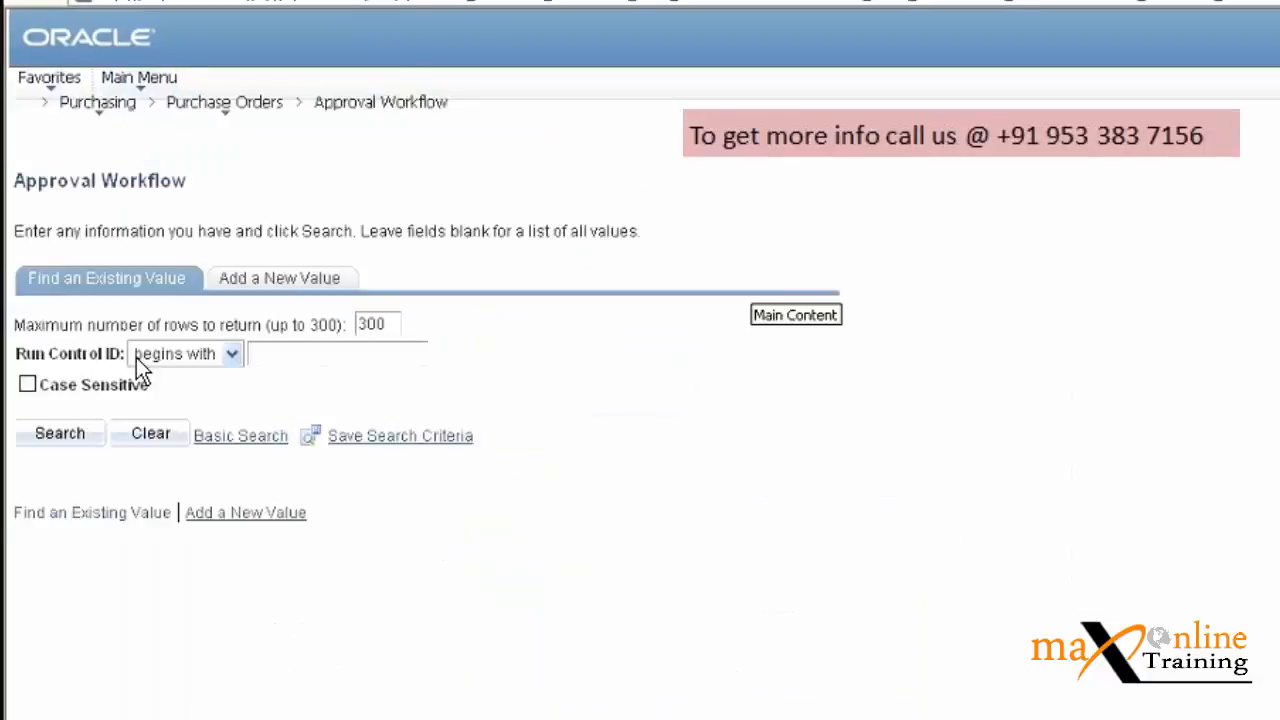
pyautogui.click(60, 436)
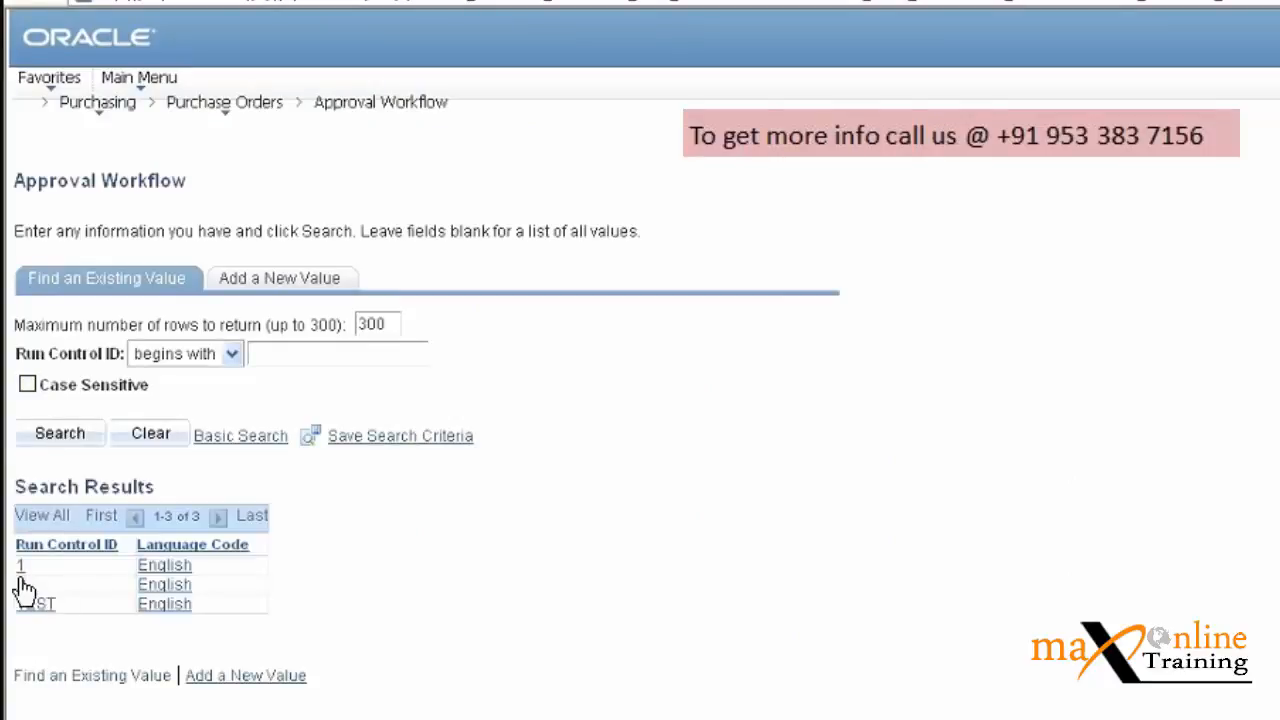
pyautogui.click(20, 584)
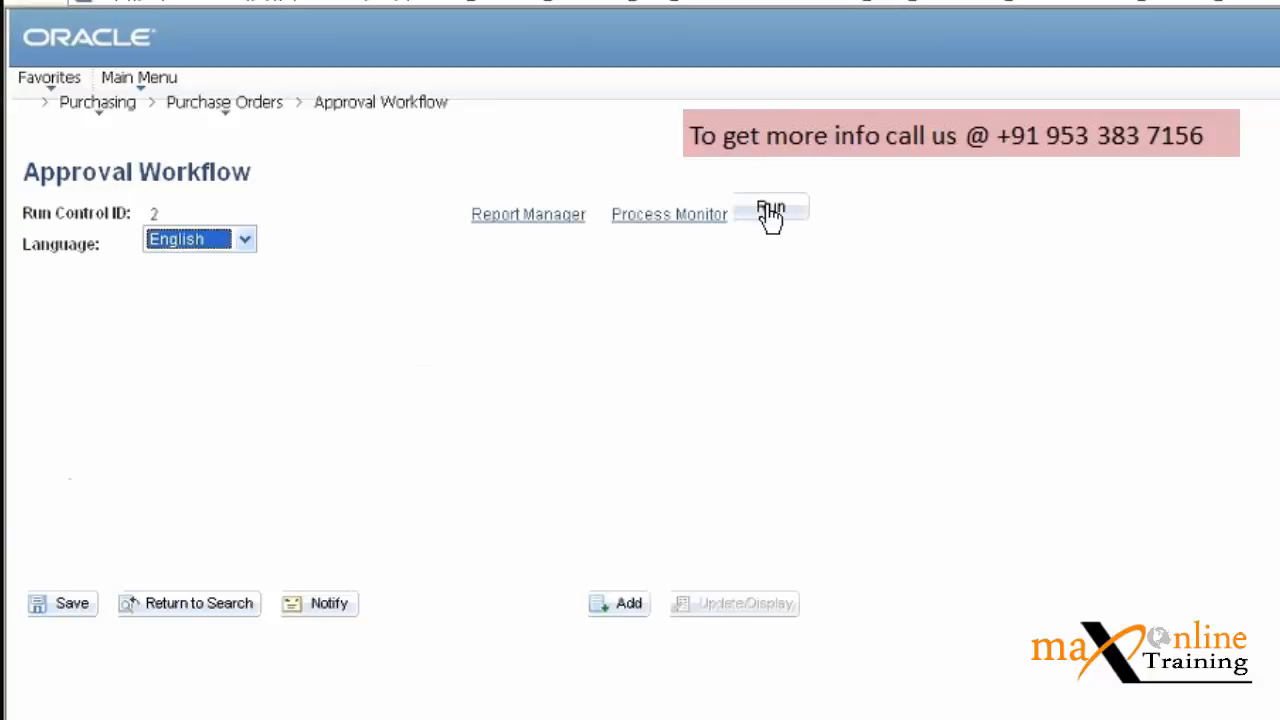
pyautogui.click(770, 212)
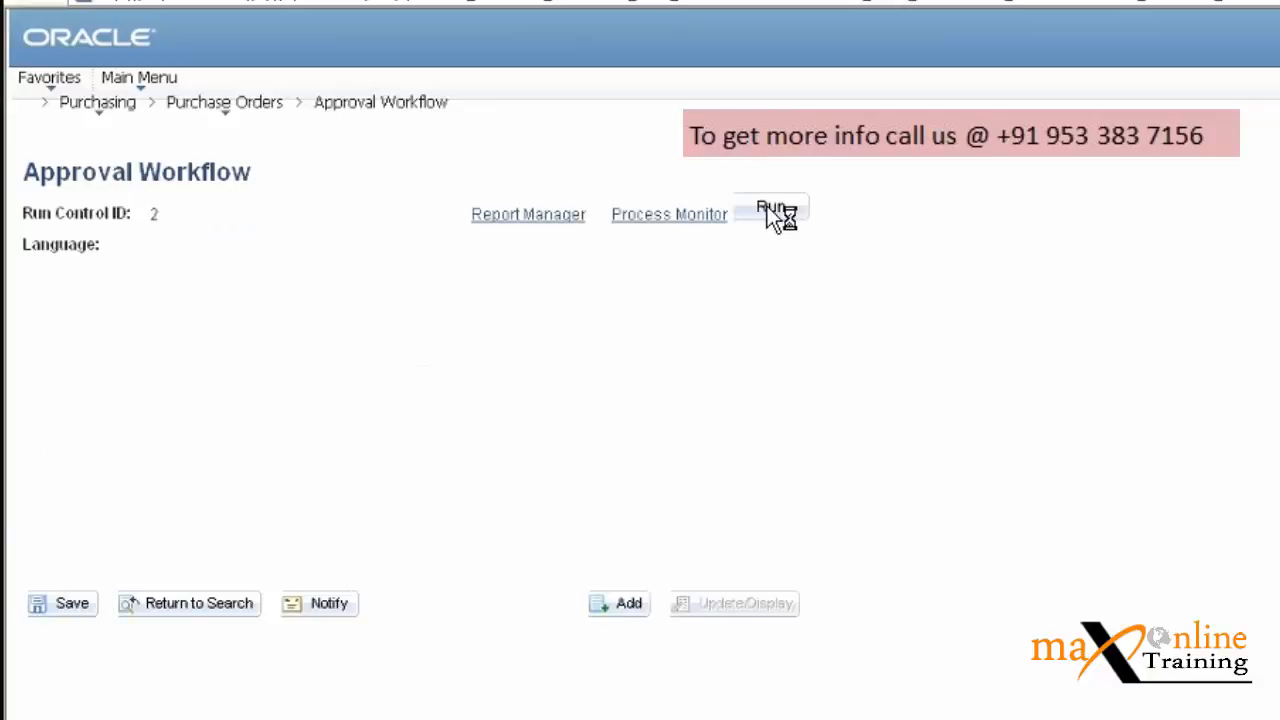
pyautogui.click(89, 108)
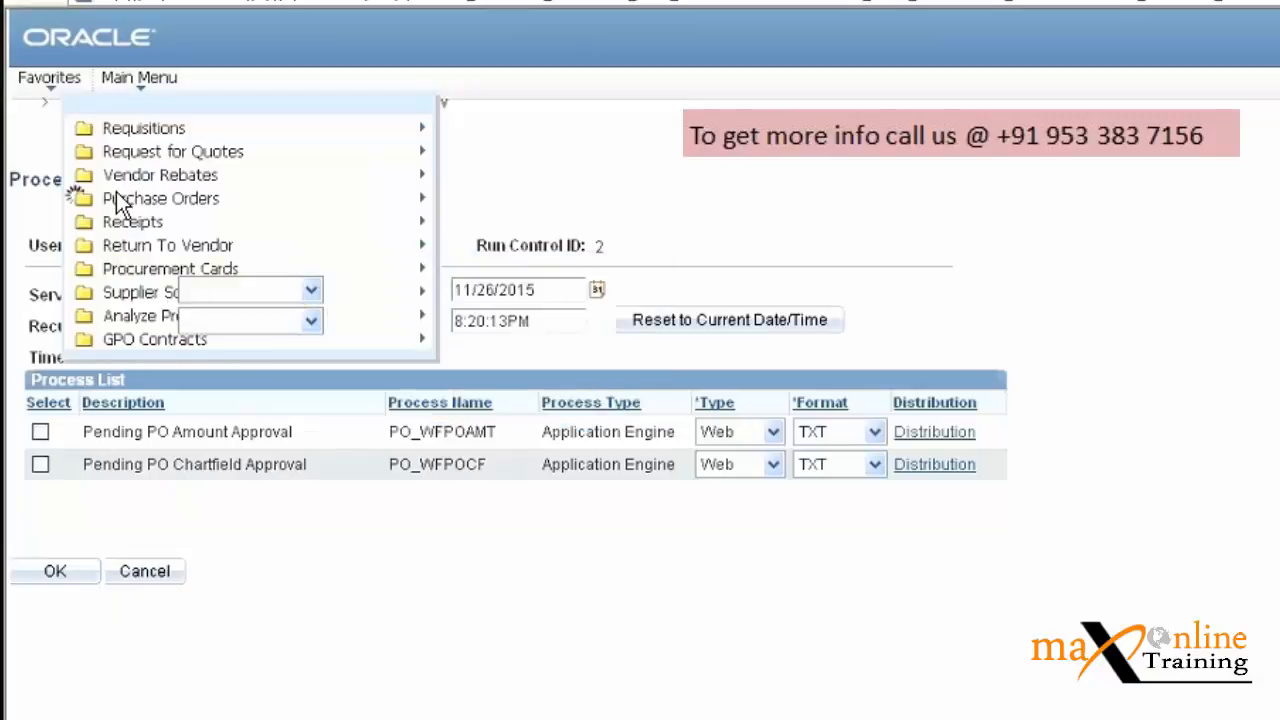
# Navigate Main Menu to PeopleTools > Security > User Profiles and open the User Profiles search page.
pyautogui.moveTo(118, 200)
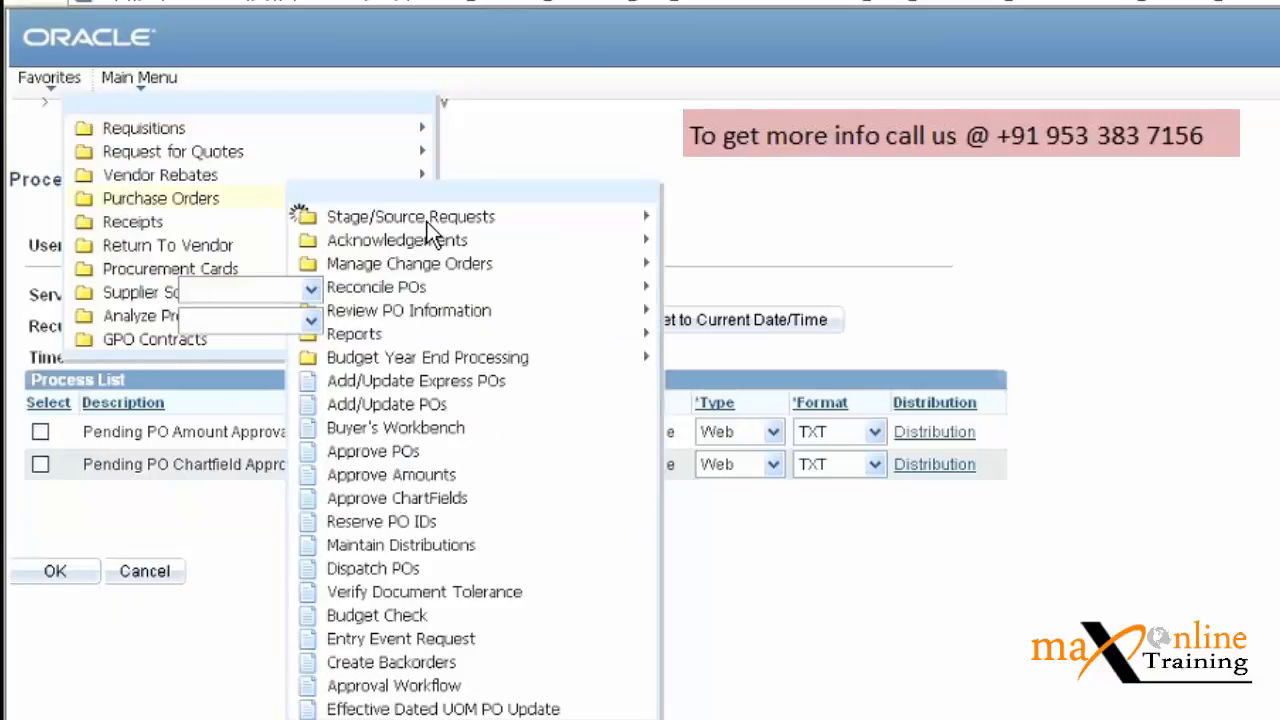
pyautogui.moveTo(449, 277)
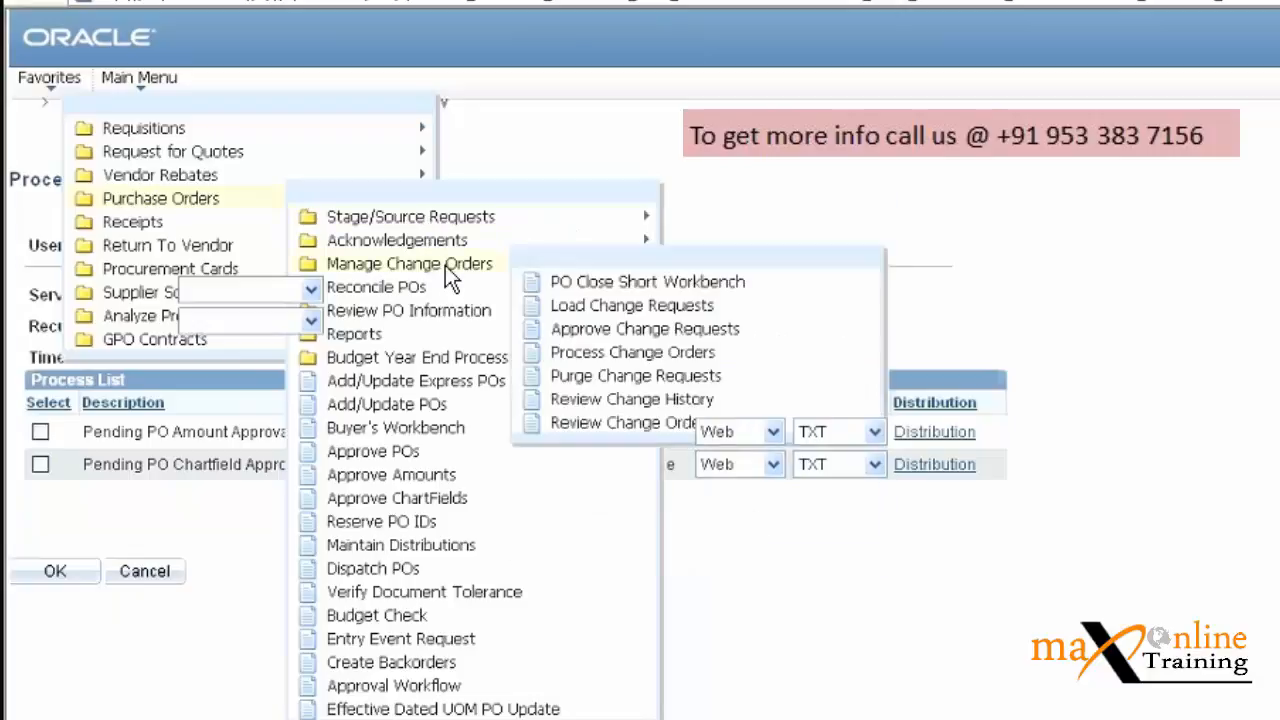
pyautogui.click(139, 78)
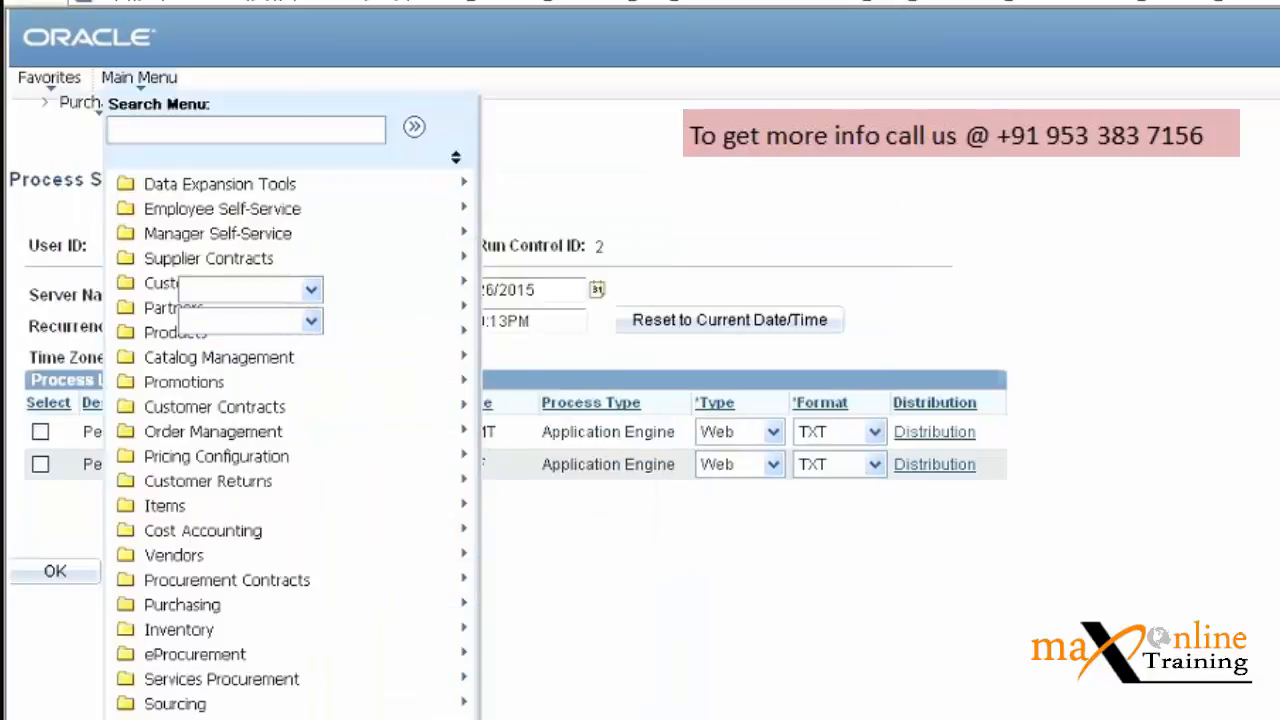
pyautogui.scroll(-1, 292, 444)
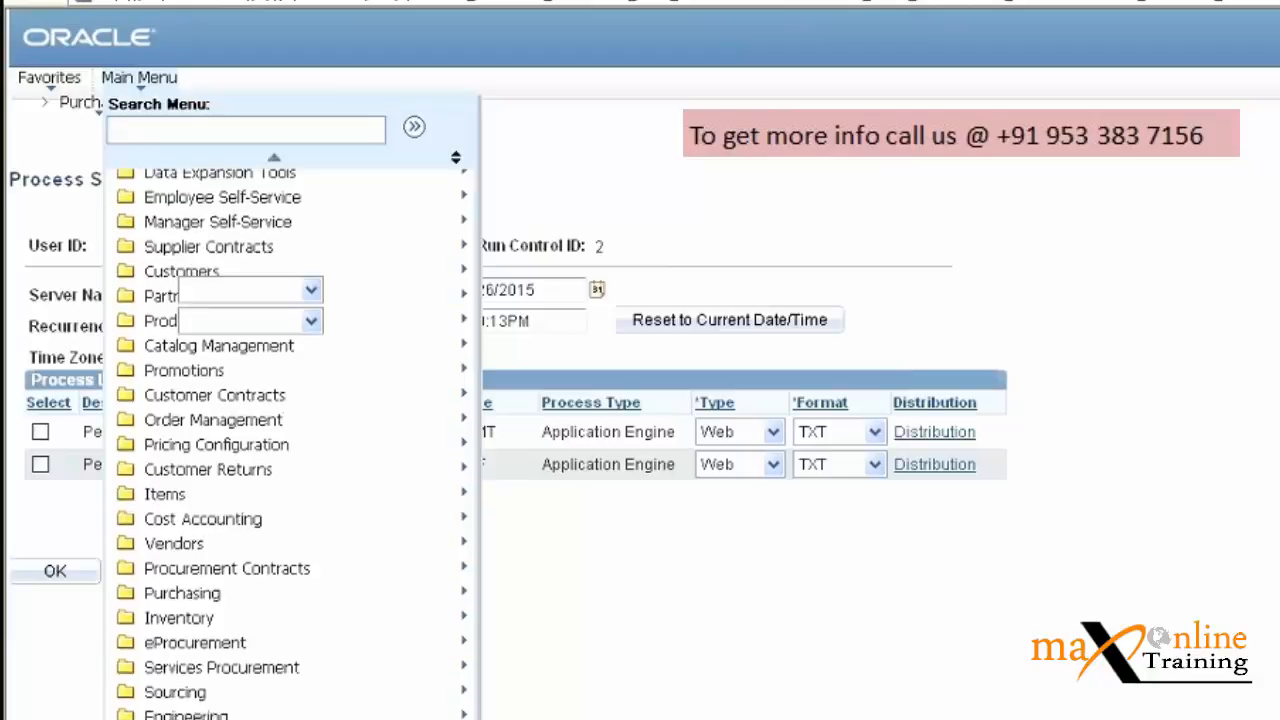
pyautogui.scroll(-5, 292, 444)
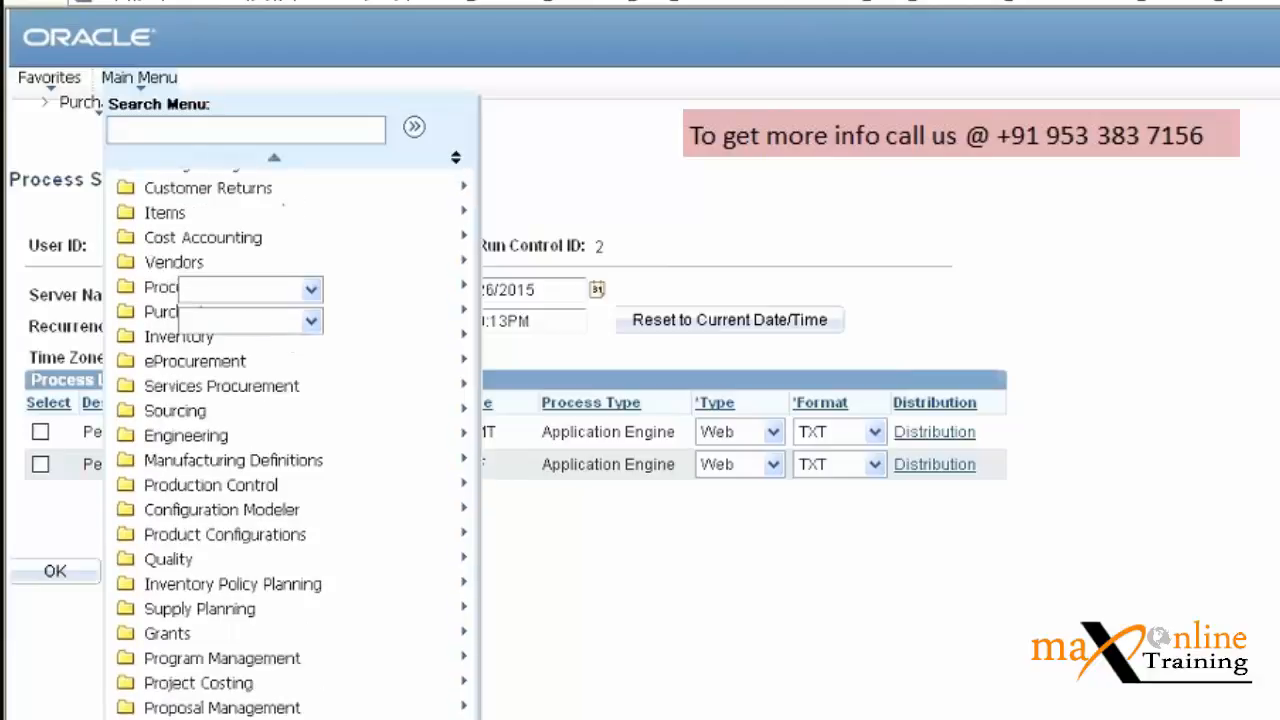
pyautogui.scroll(-5, 292, 444)
pyautogui.scroll(-1, 292, 444)
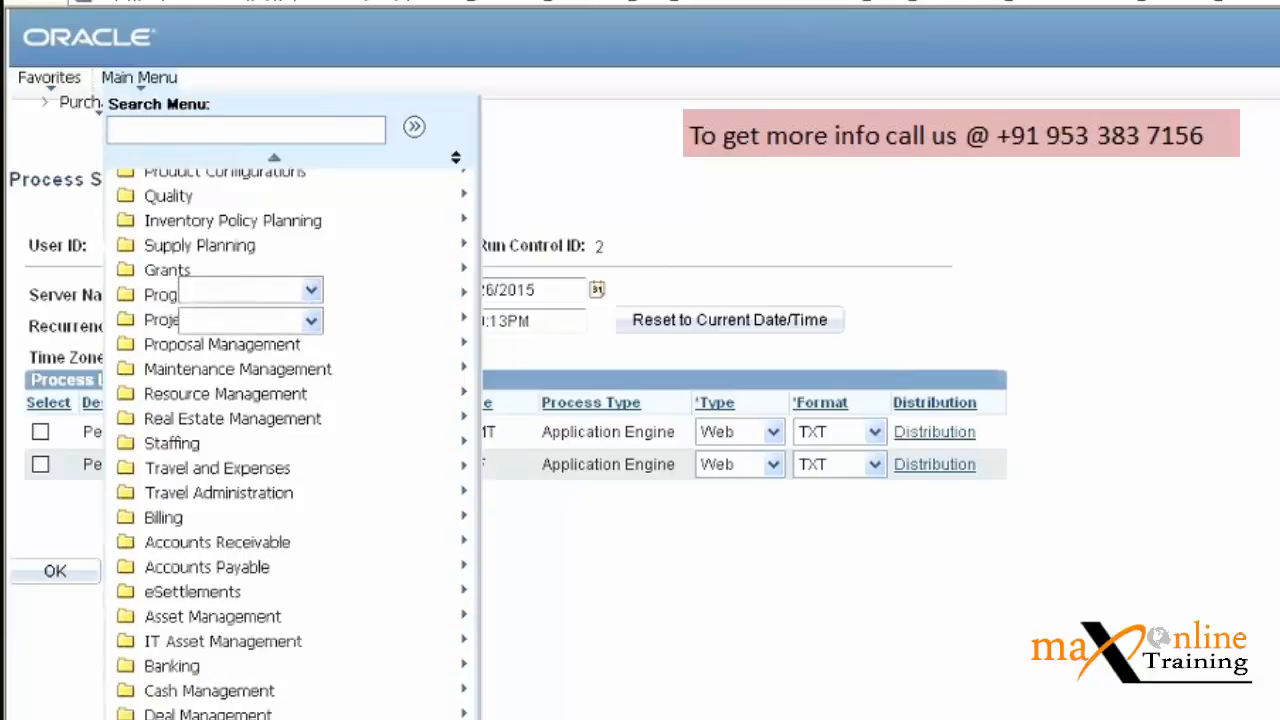
pyautogui.scroll(-13, 292, 444)
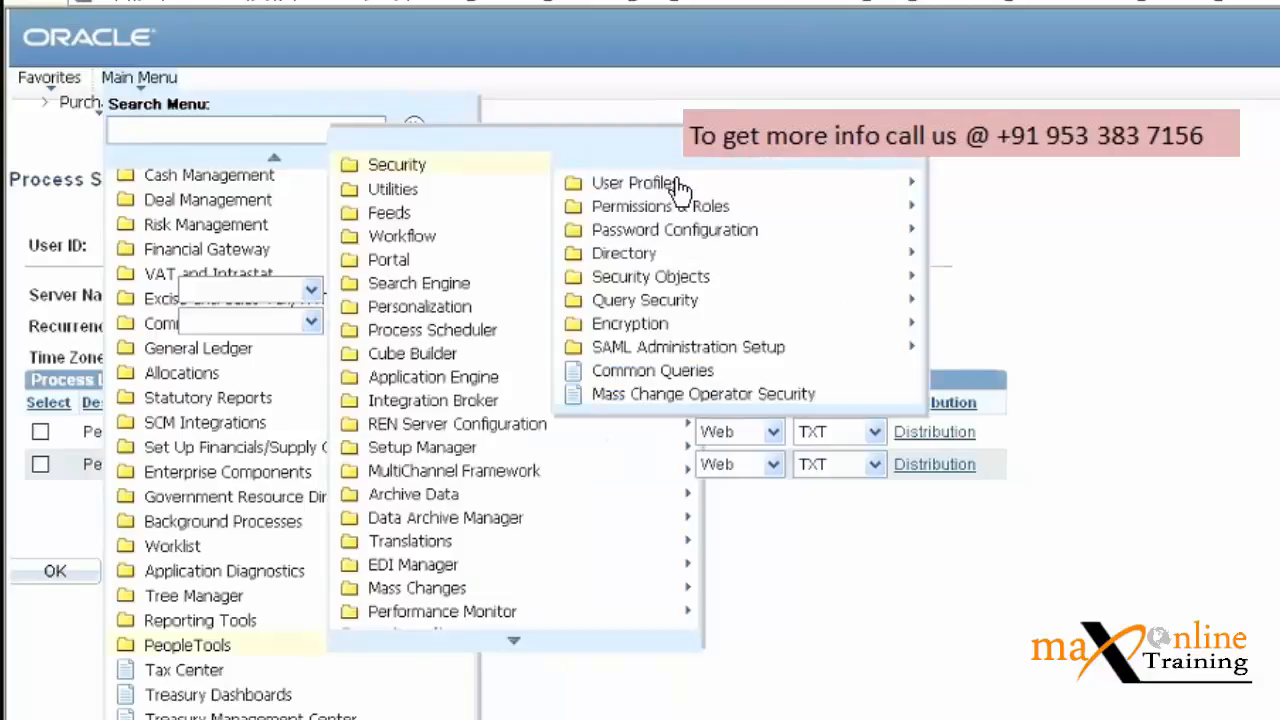
pyautogui.click(676, 183)
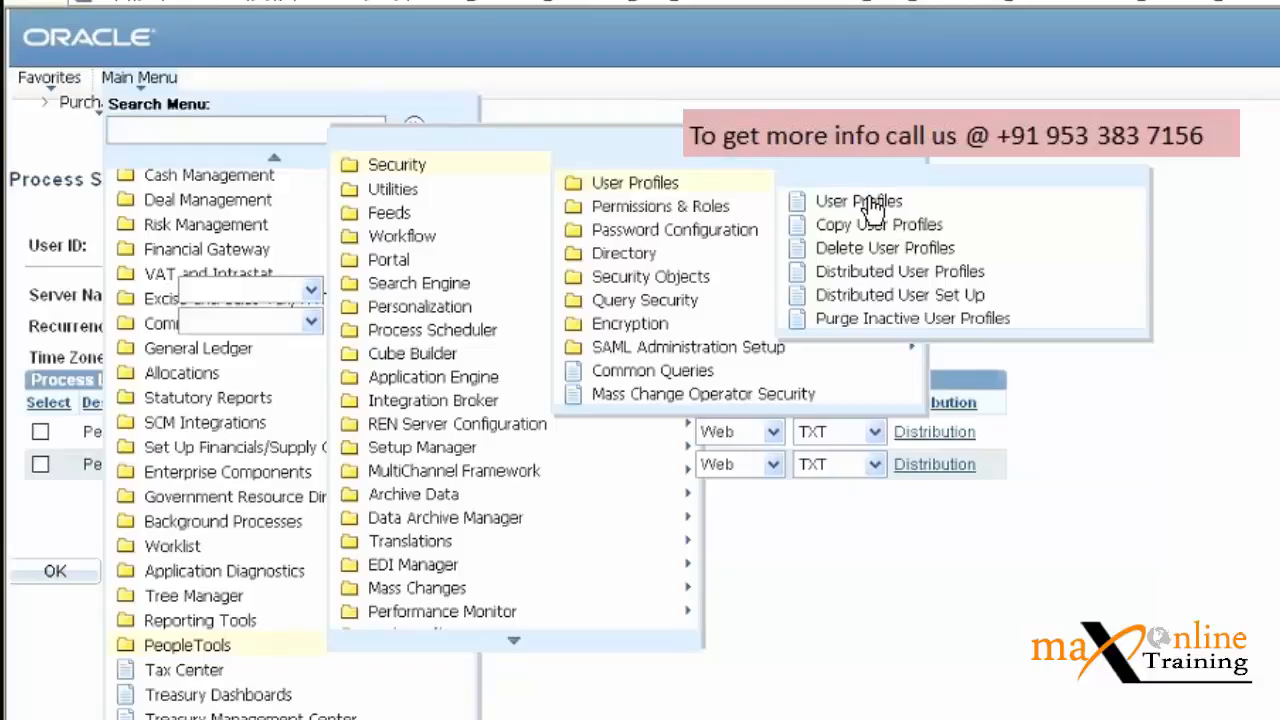
pyautogui.click(866, 203)
# Enter 'VP 1 MGR' as the new user ID, replacing the earlier VP1 text.
pyautogui.click(413, 330)
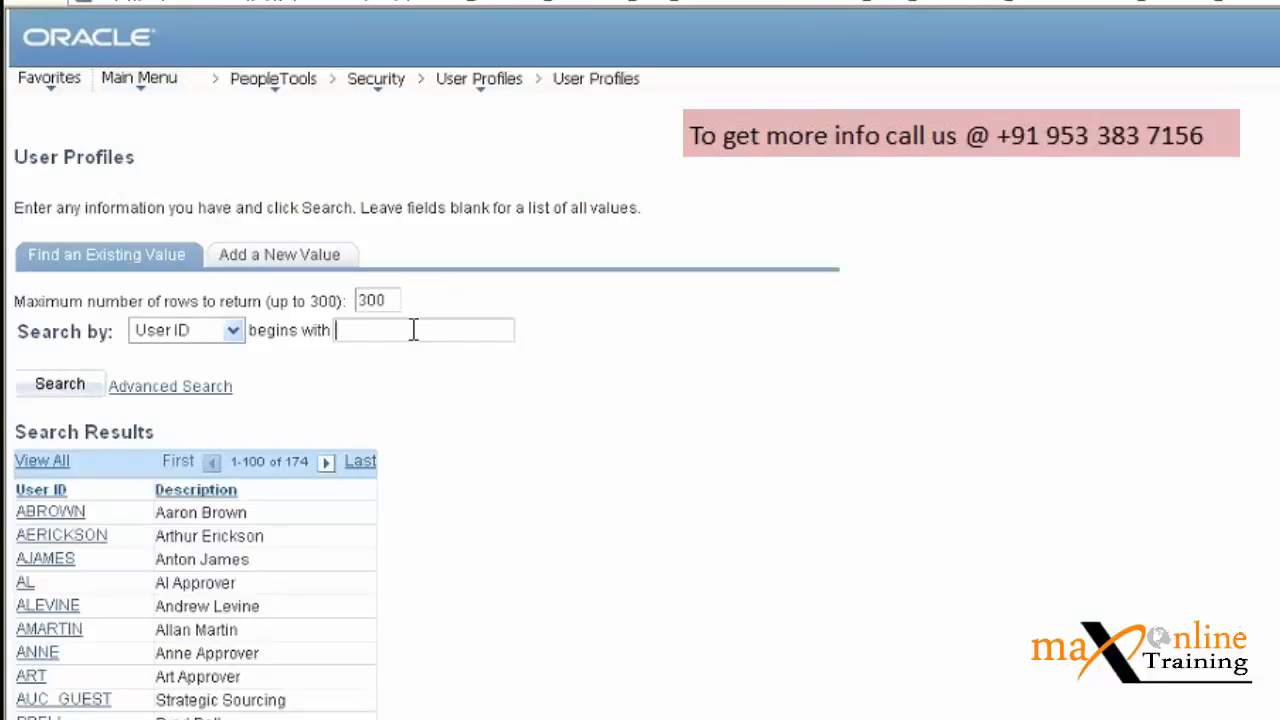
pyautogui.write('VP1')
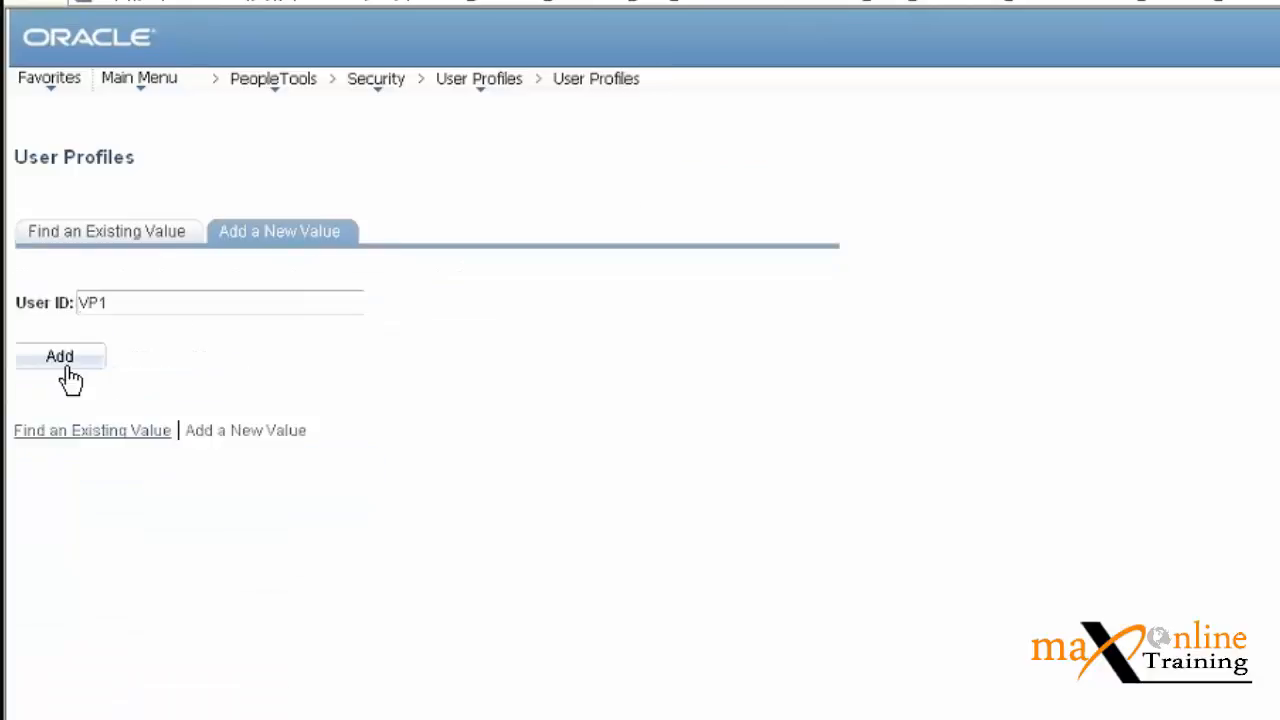
pyautogui.doubleClick(130, 303)
pyautogui.write('b')
pyautogui.press('BackSpace')
pyautogui.write('s')
pyautogui.press('BackSpace')
pyautogui.write('VP 1 MGR')
# After the no-spaces warning, swap the space for an underscore and add the VP1_MGR profile.
pyautogui.click(81, 357)
pyautogui.press('Return')
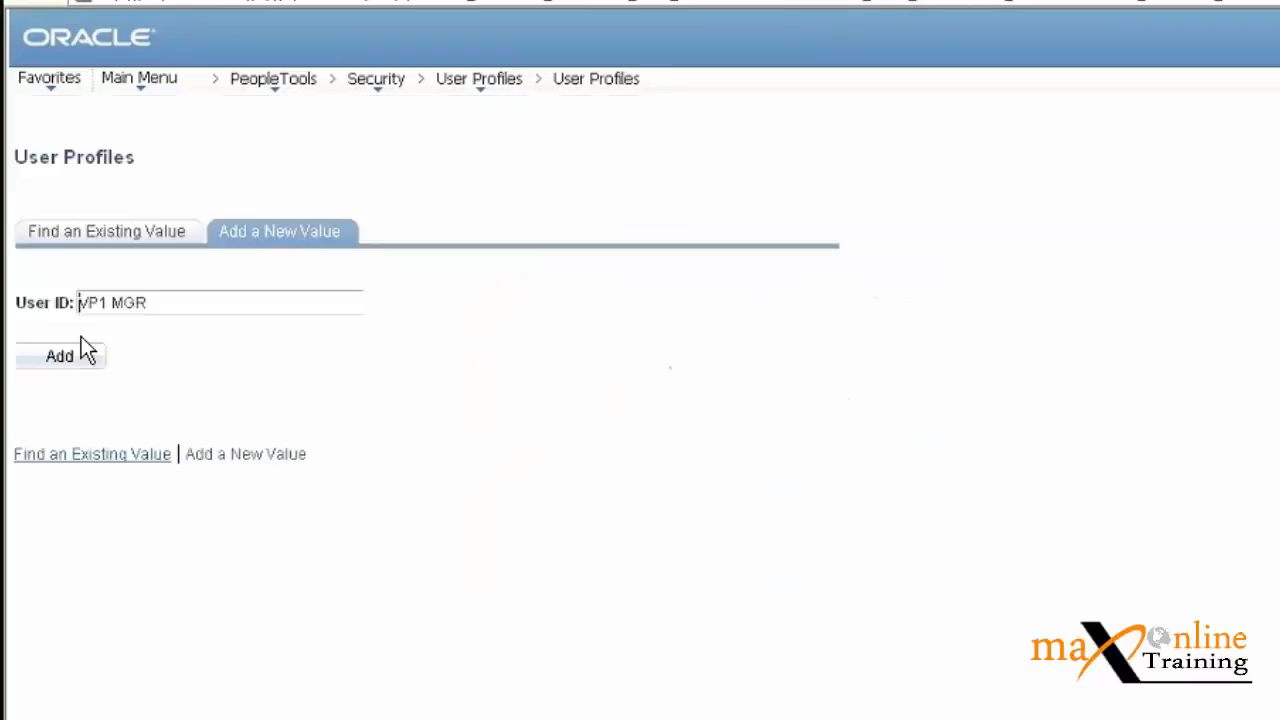
pyautogui.click(114, 304)
pyautogui.press('BackSpace')
pyautogui.write('_')
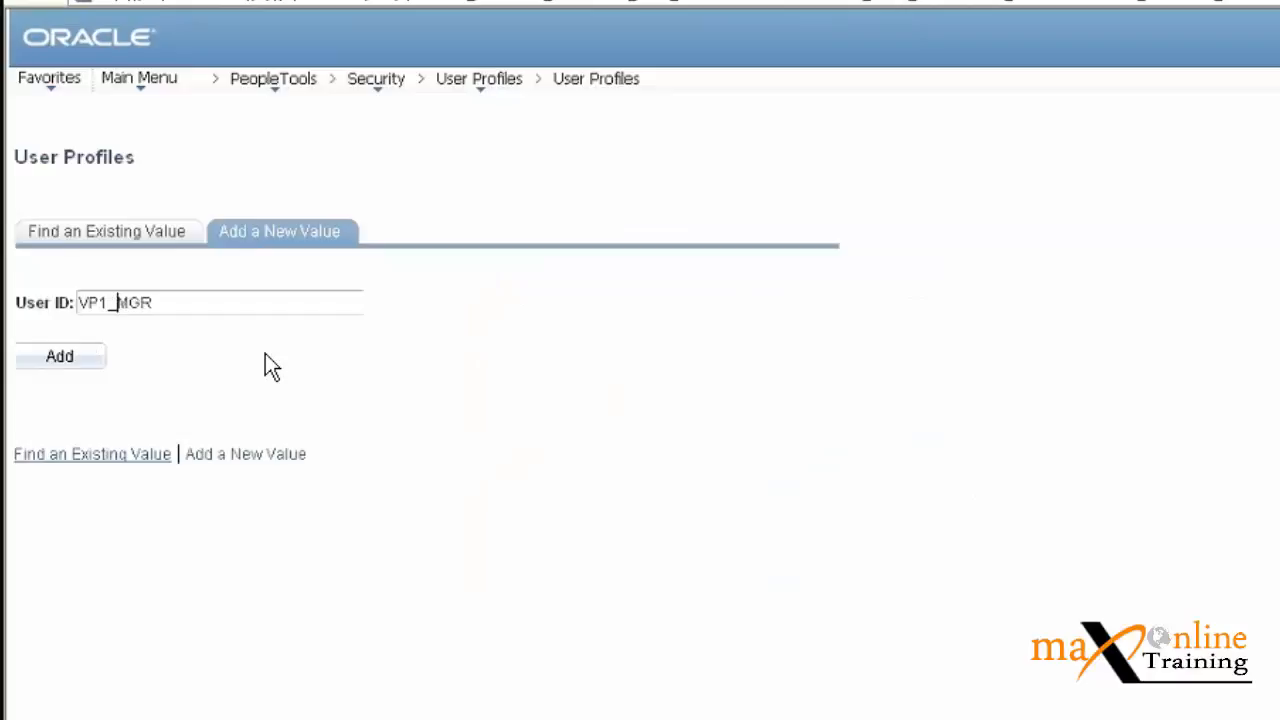
pyautogui.click(70, 359)
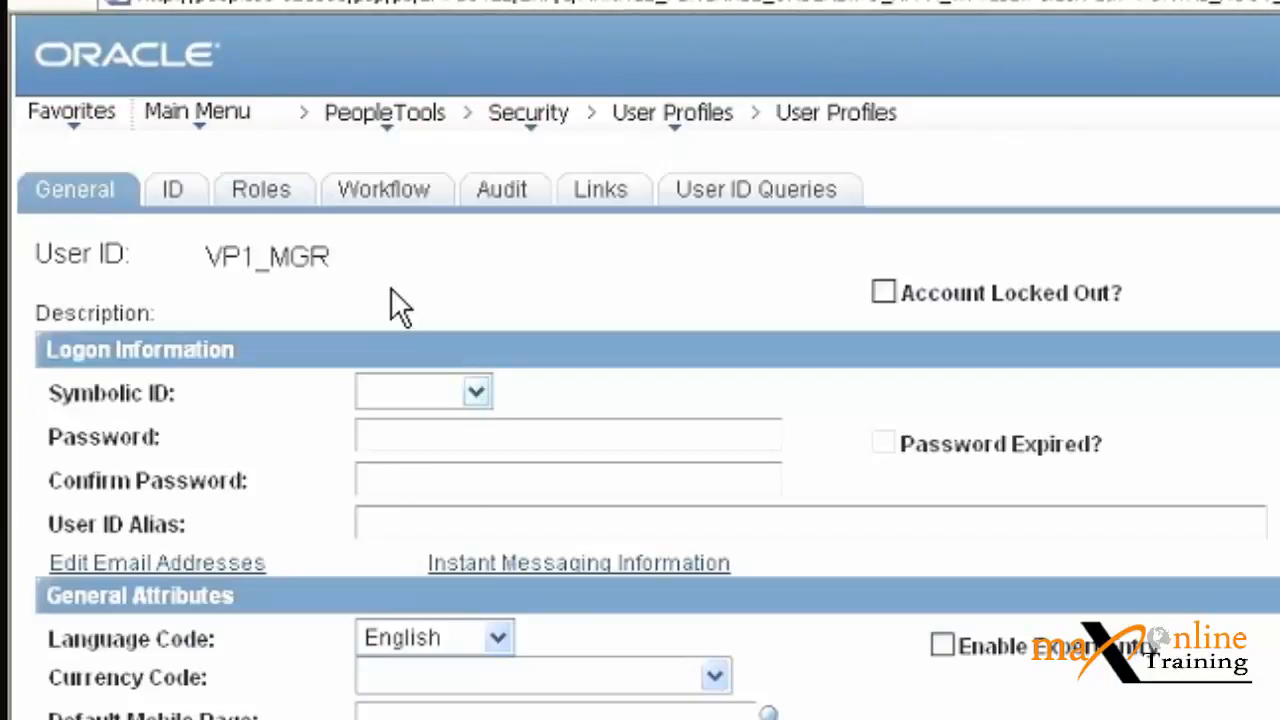
pyautogui.click(175, 200)
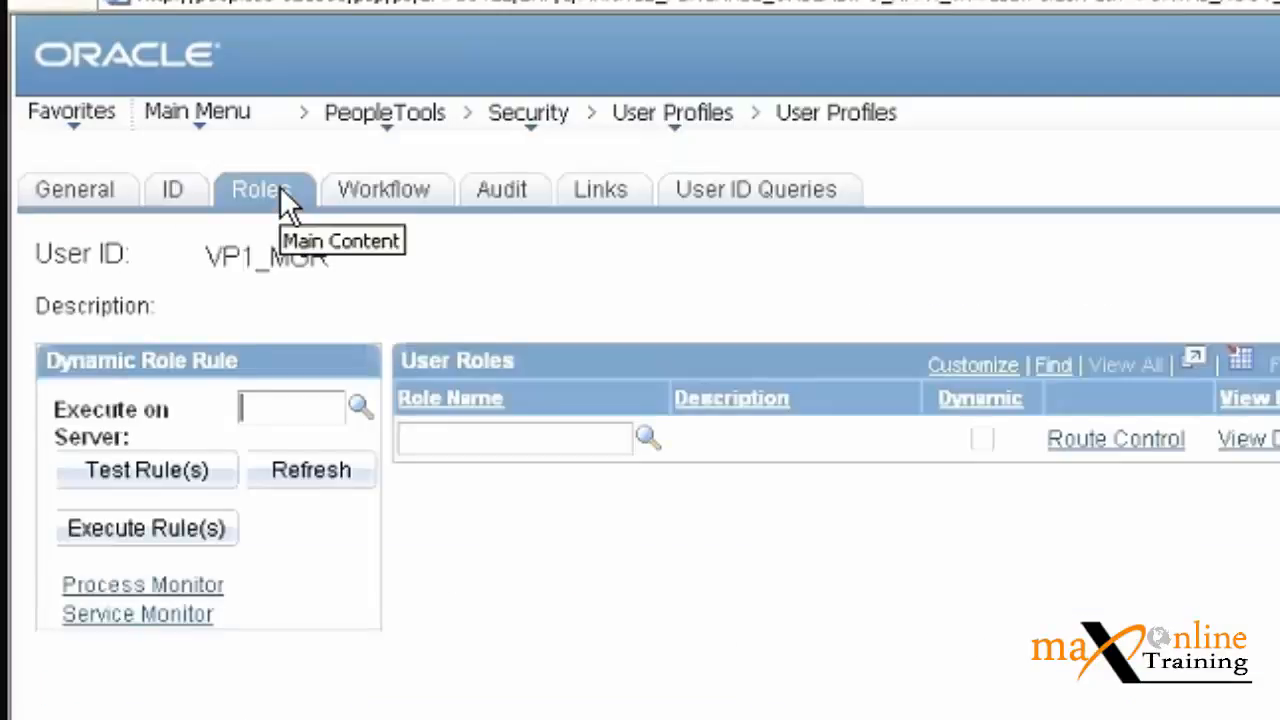
pyautogui.click(77, 189)
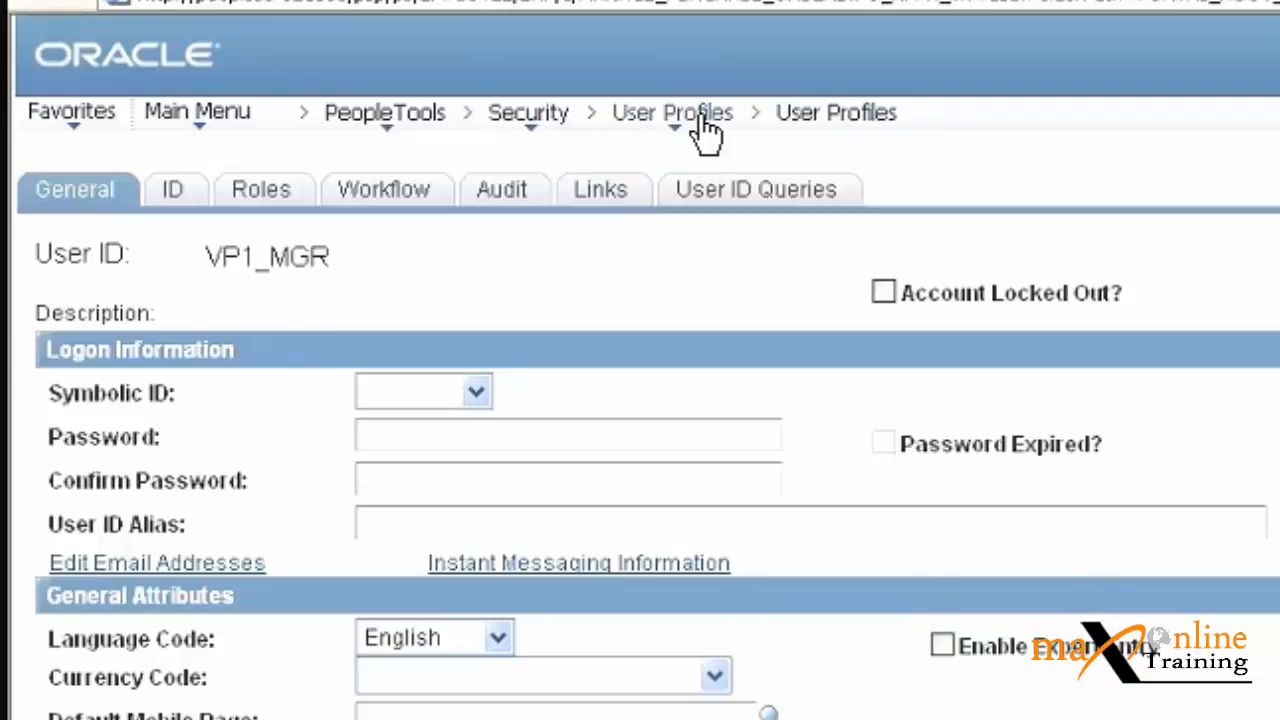
# Open Copy User Profiles and select user VP1 as the profile to copy.
pyautogui.click(809, 117)
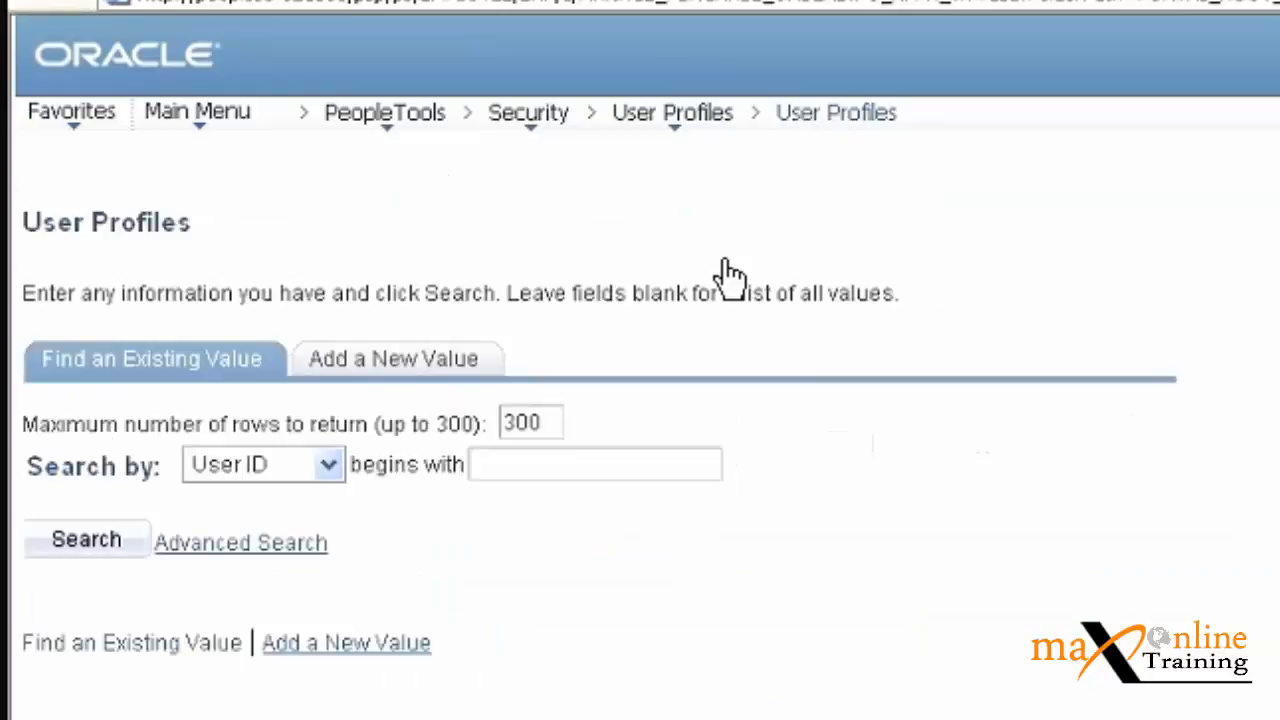
pyautogui.click(668, 126)
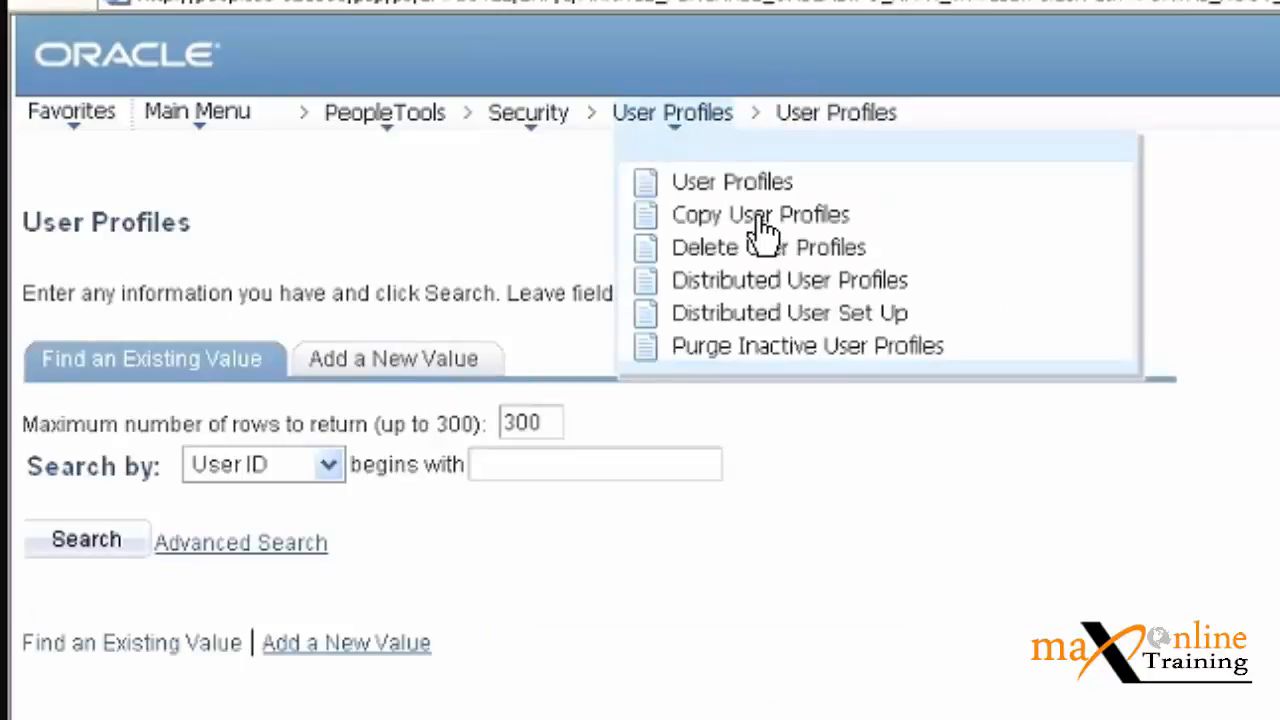
pyautogui.click(760, 218)
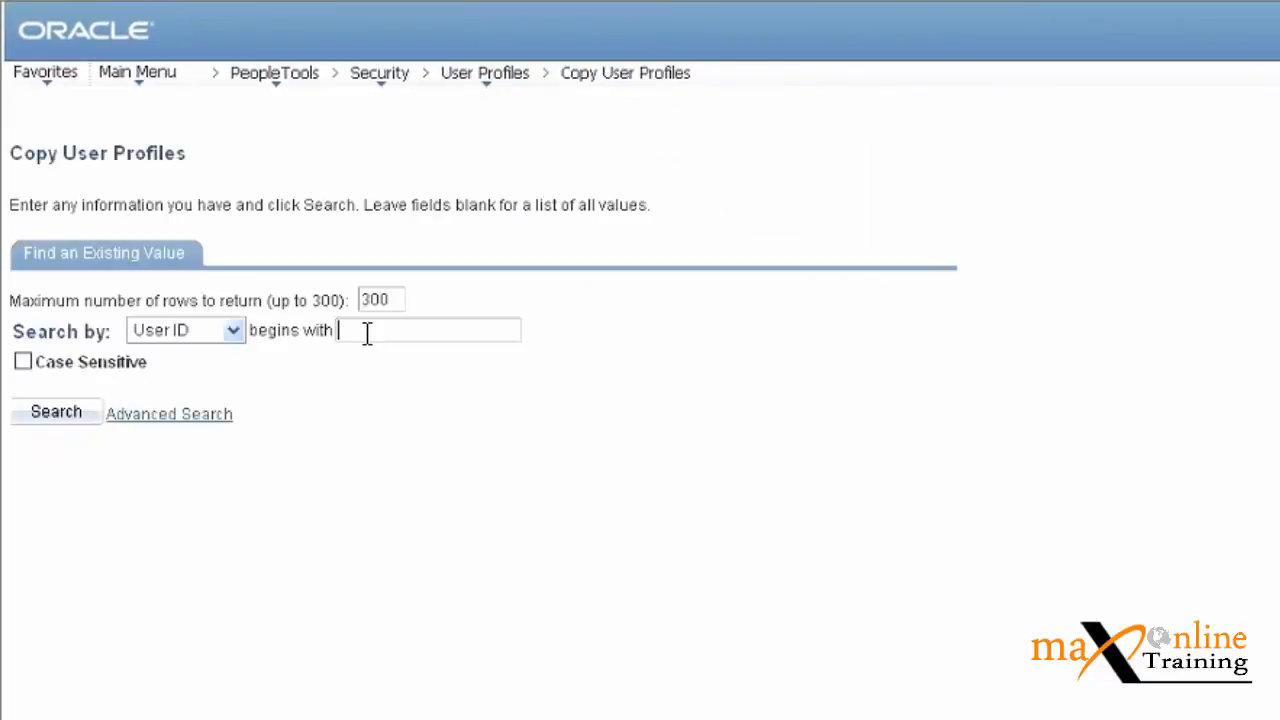
pyautogui.write('vp1')
pyautogui.press('BackSpace')
pyautogui.press('BackSpace')
pyautogui.press('BackSpace')
pyautogui.write('VP1')
pyautogui.press('Return')
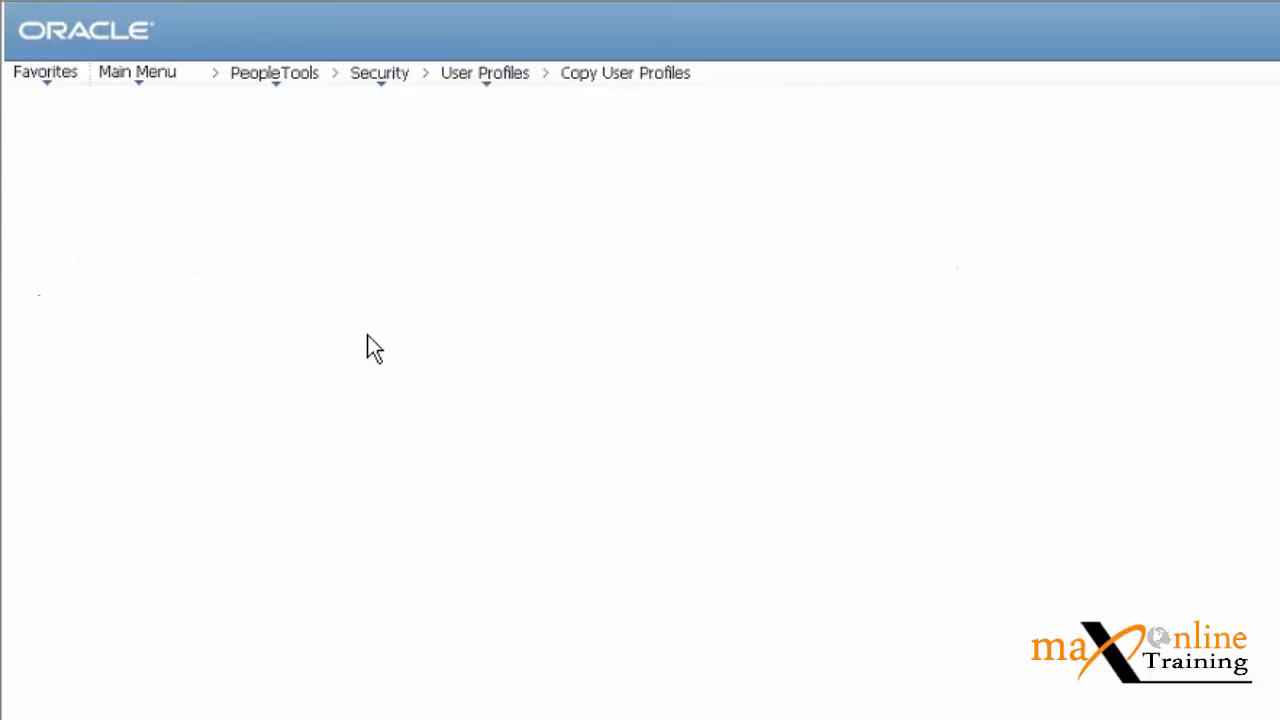
# Save new user VP1_EMPL with description EMPLOYEE, a password, and copied ID type information.
pyautogui.write('VP1')
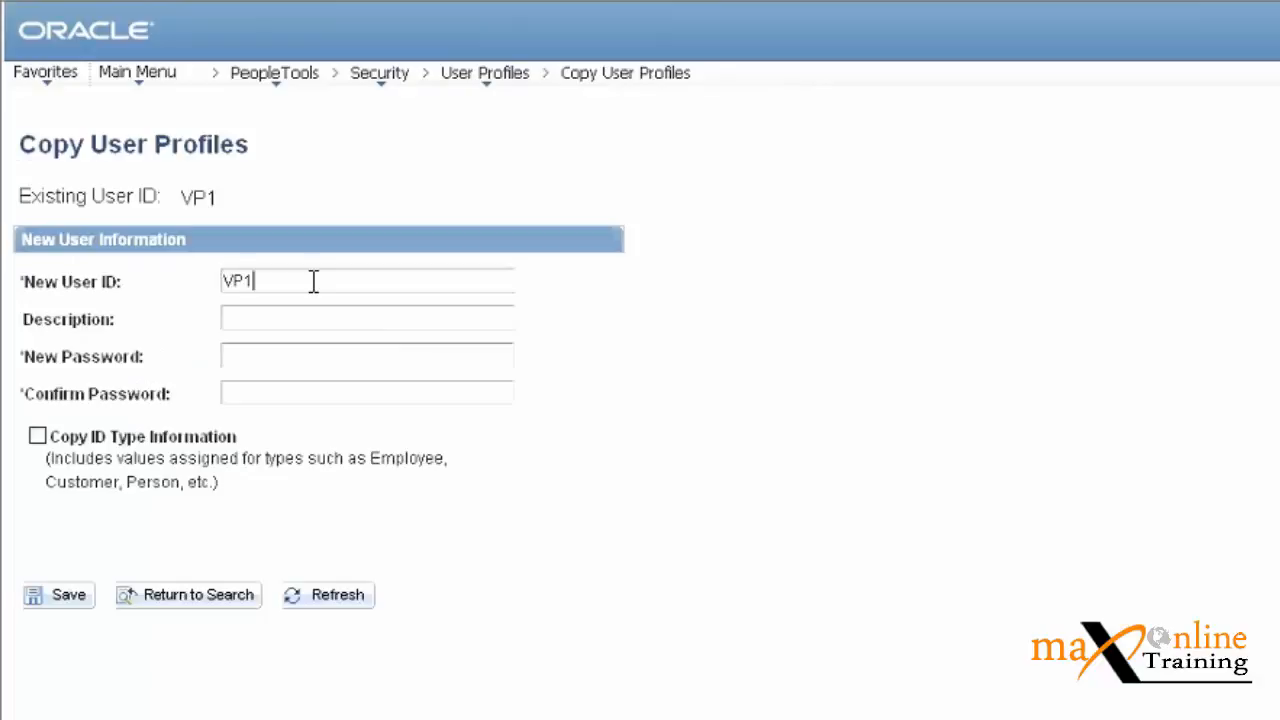
pyautogui.write('_MGR')
pyautogui.press('BackSpace')
pyautogui.press('BackSpace')
pyautogui.press('BackSpace')
pyautogui.write('EMPL')
pyautogui.click(293, 316)
pyautogui.write('EMPLOYEE')
pyautogui.click(282, 357)
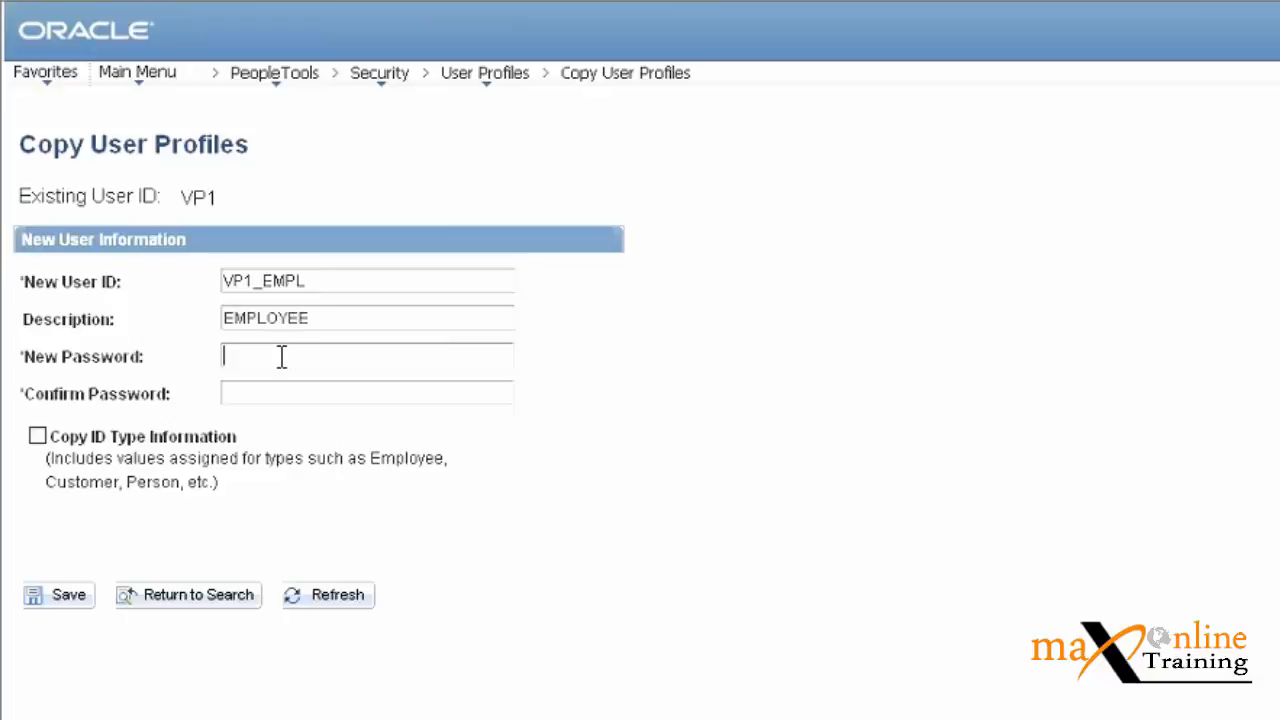
pyautogui.write('VP1')
pyautogui.press('Tab')
pyautogui.write('VP1')
pyautogui.click(39, 437)
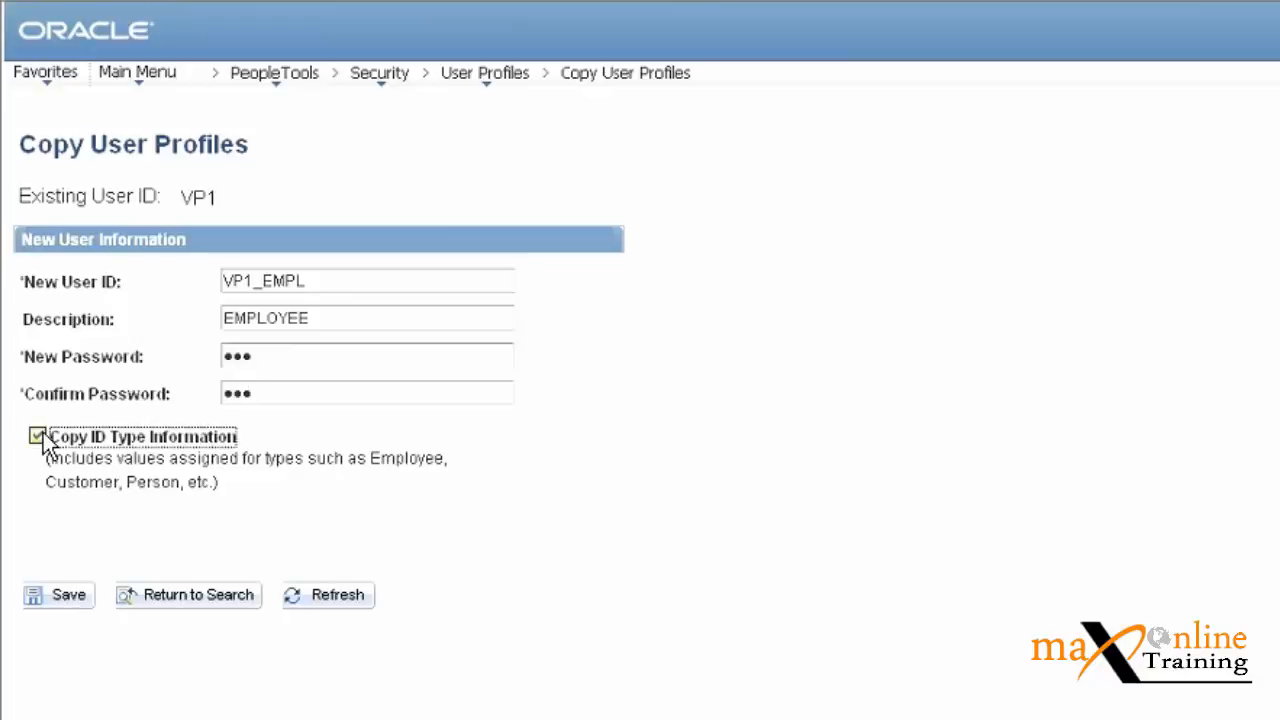
pyautogui.click(60, 598)
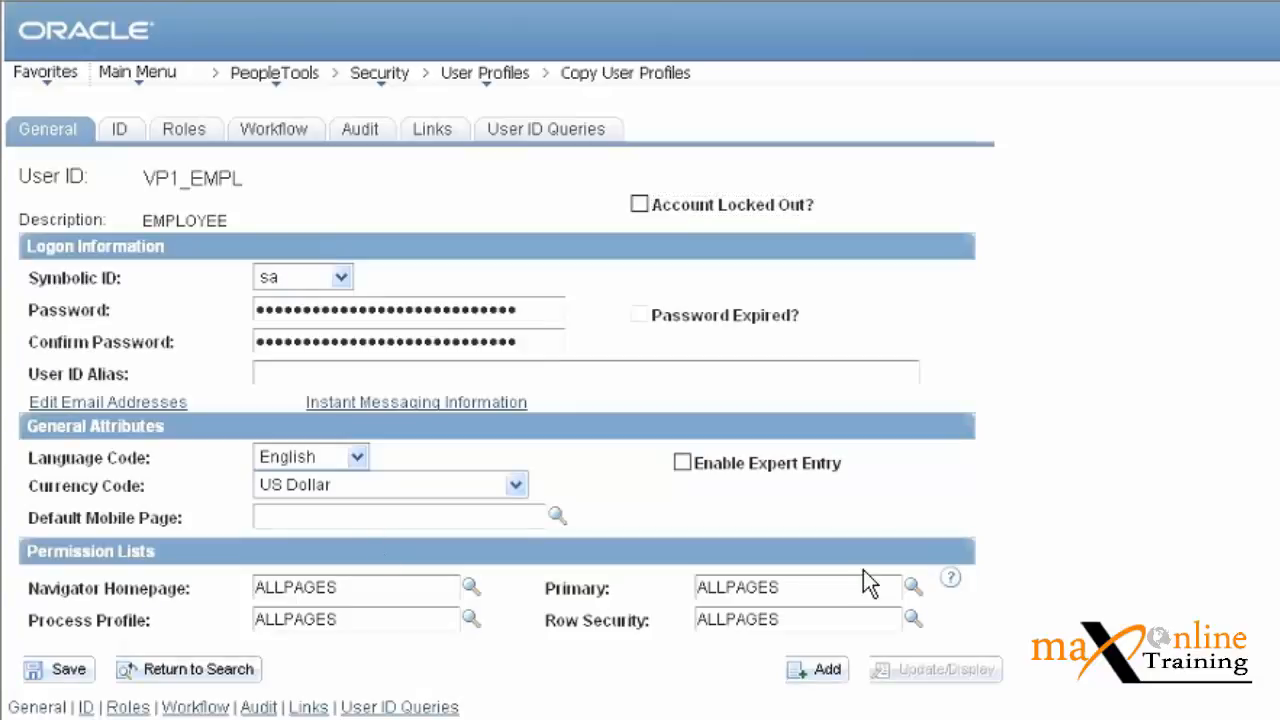
# Set the VP1_EMPL user's ID Type to Employee on the ID tab.
pyautogui.click(120, 132)
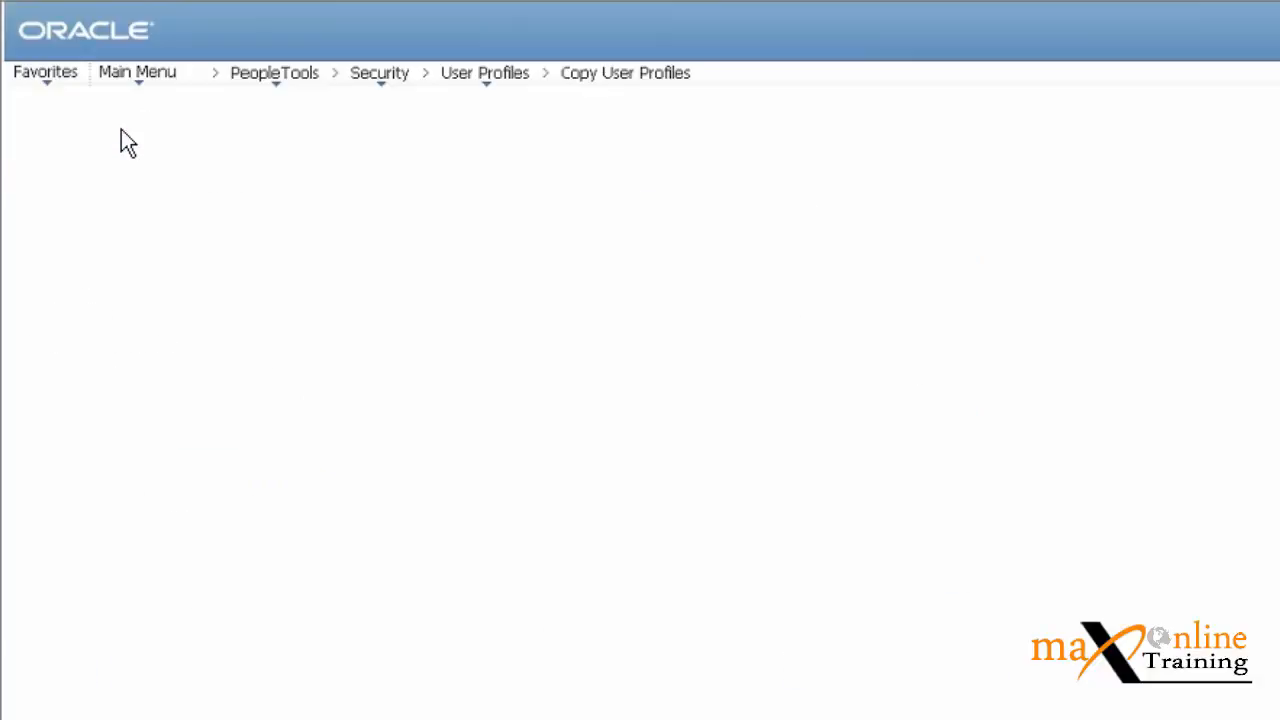
pyautogui.click(489, 309)
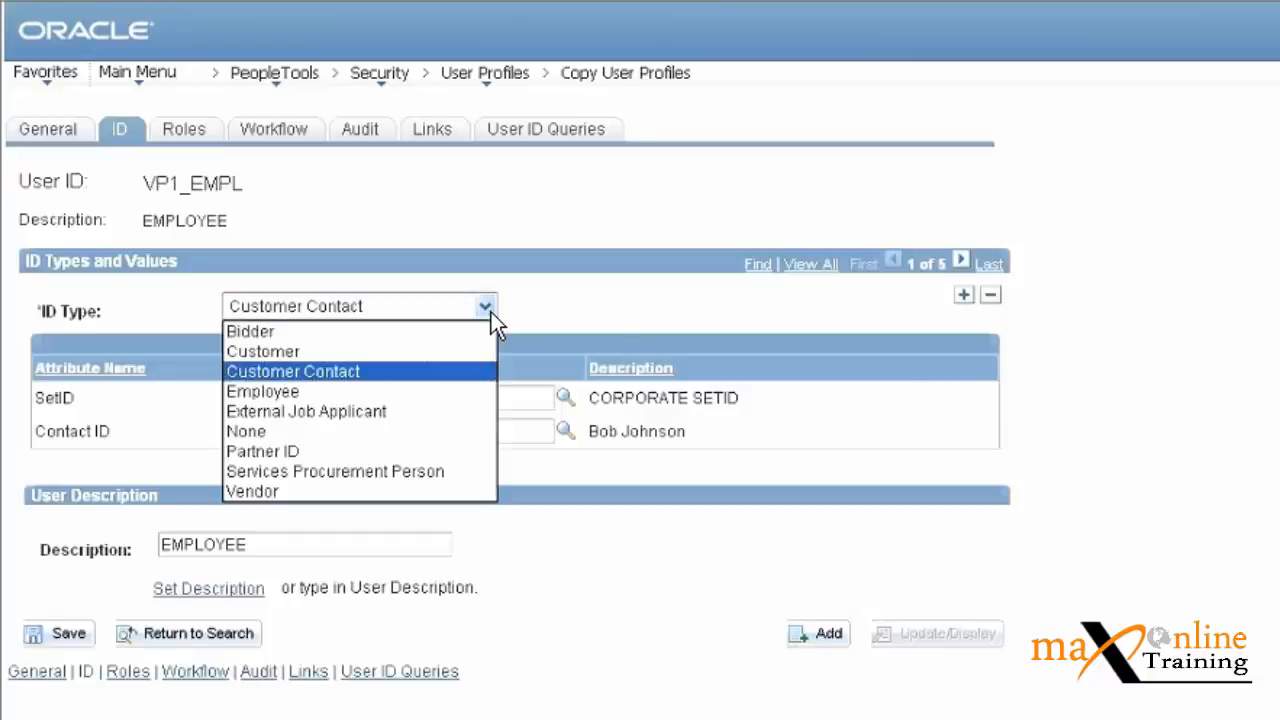
pyautogui.click(334, 391)
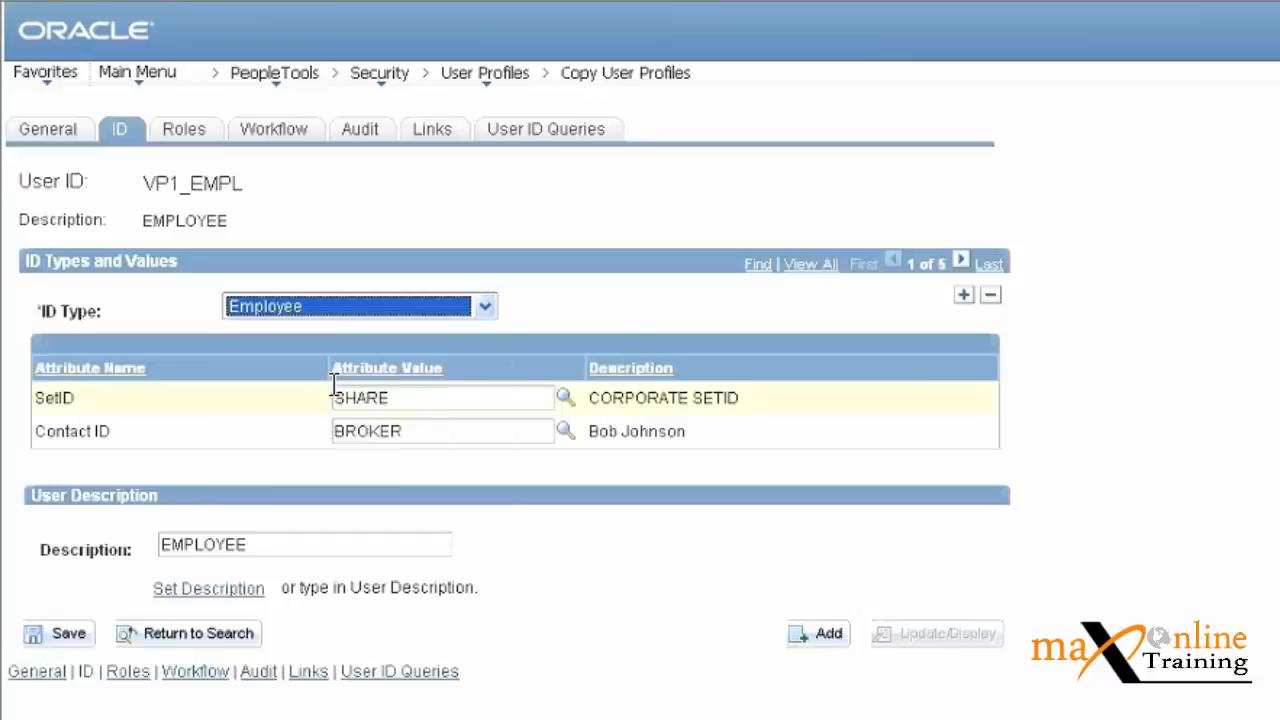
# Search the Empl ID lookup for VP1, all, TEST and VP, then close it without a value.
pyautogui.click(566, 398)
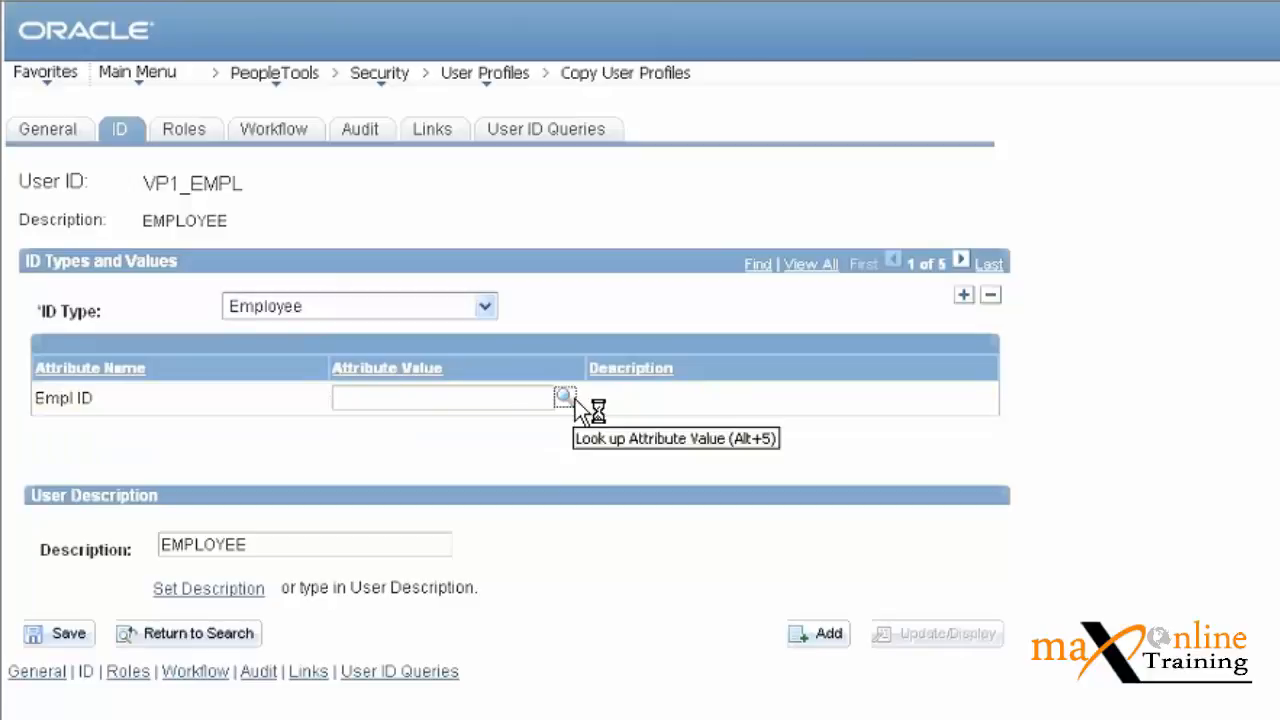
pyautogui.click(574, 400)
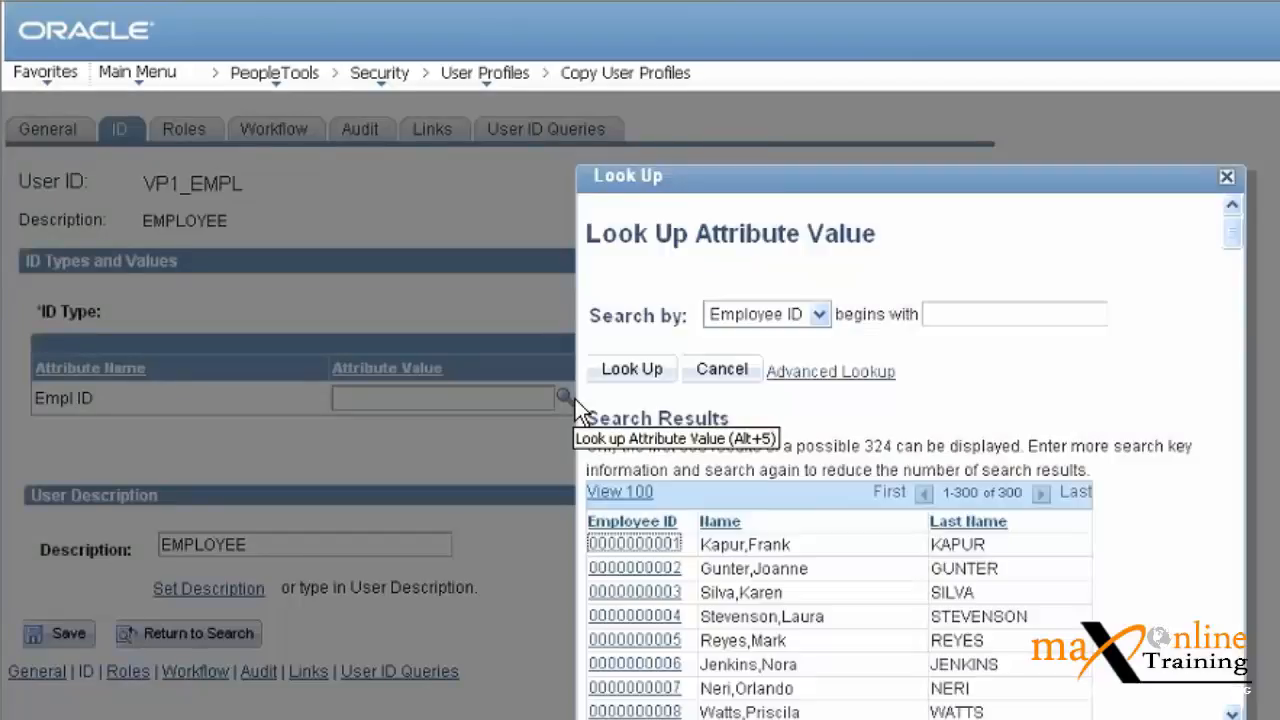
pyautogui.click(1079, 318)
pyautogui.write('VP1')
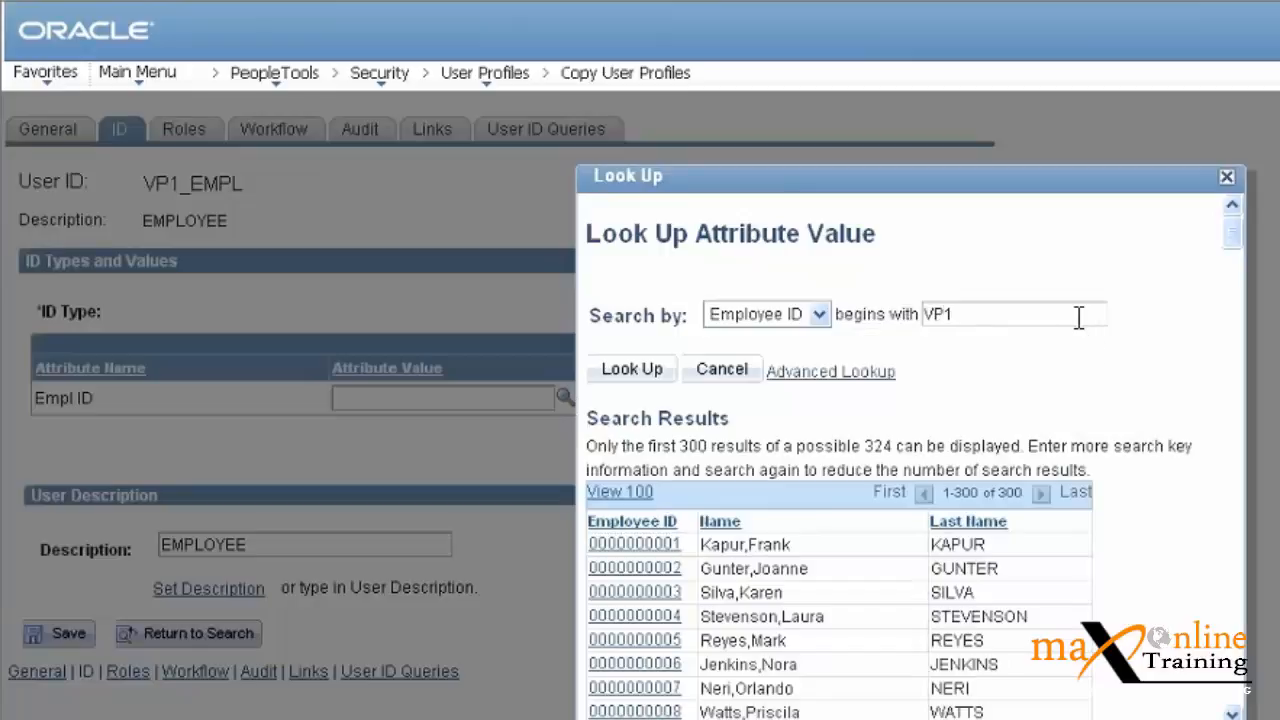
pyautogui.press('Return')
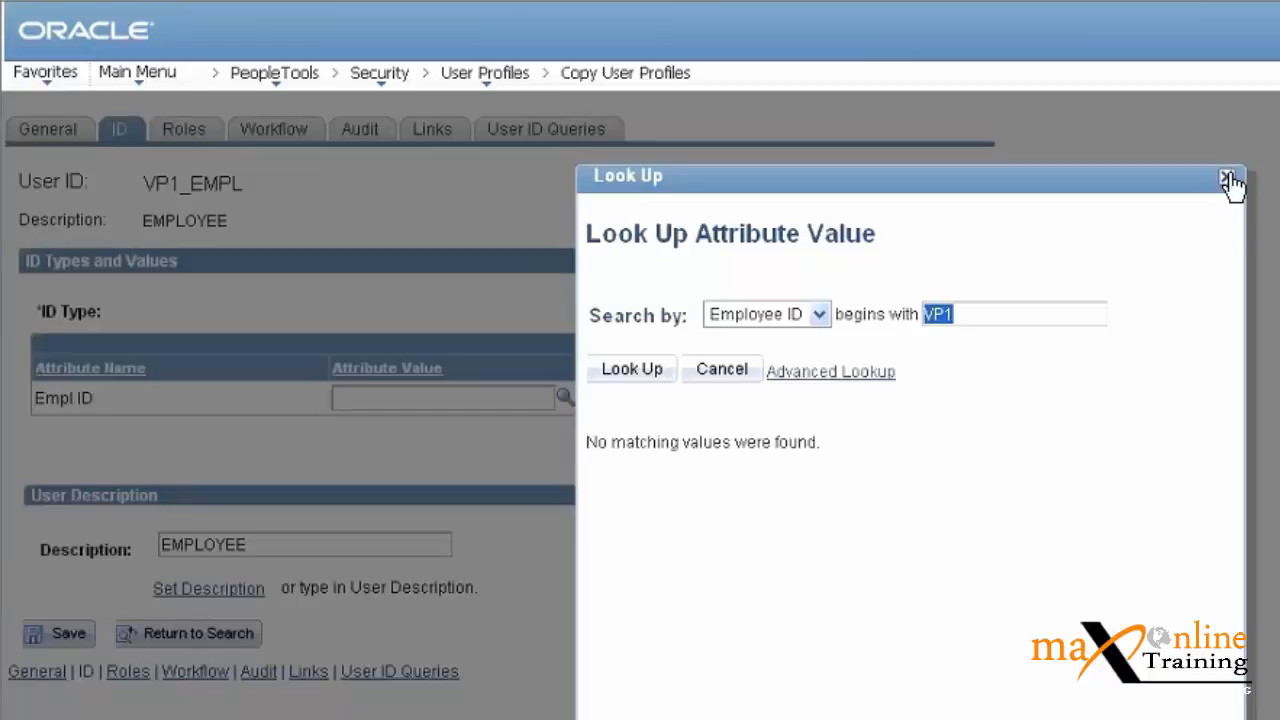
pyautogui.click(1067, 310)
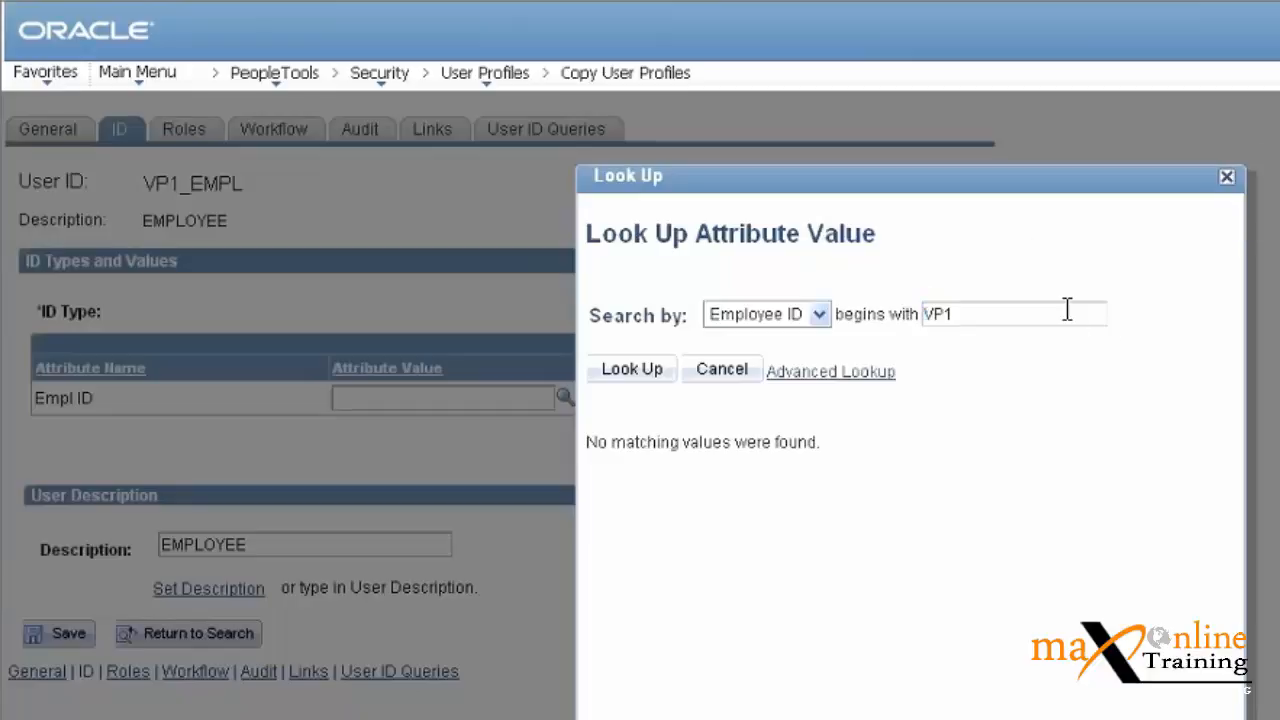
pyautogui.press('BackSpace')
pyautogui.press('BackSpace')
pyautogui.press('BackSpace')
pyautogui.press('Return')
pyautogui.moveTo(1234, 472); pyautogui.dragTo(1212, 145)
pyautogui.click(973, 305)
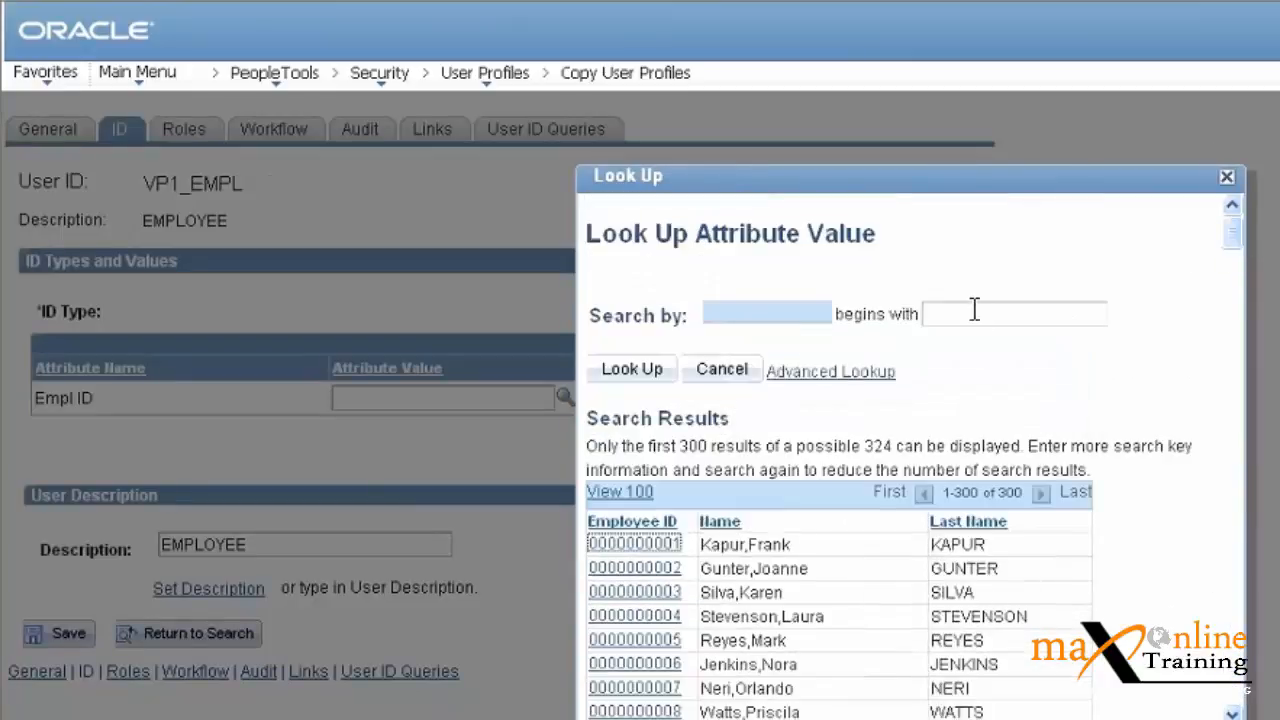
pyautogui.write('TEST')
pyautogui.press('Return')
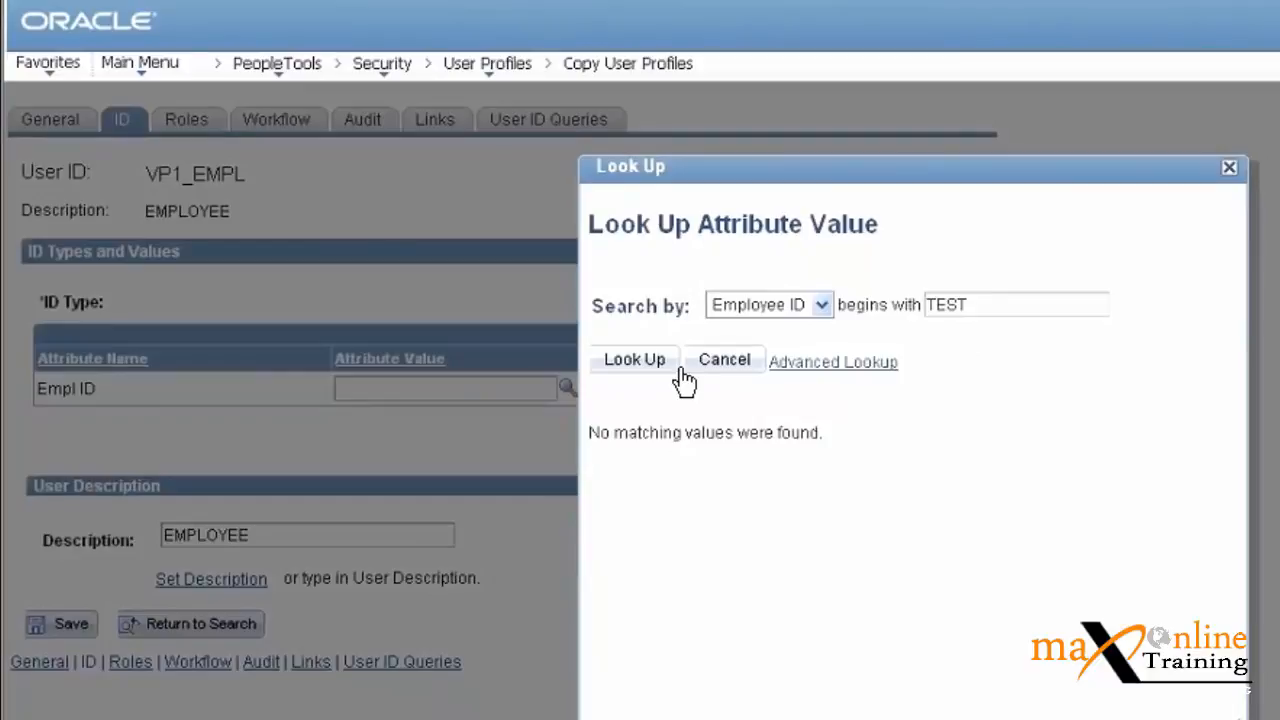
pyautogui.doubleClick(1008, 302)
pyautogui.write('VP')
pyautogui.press('Return')
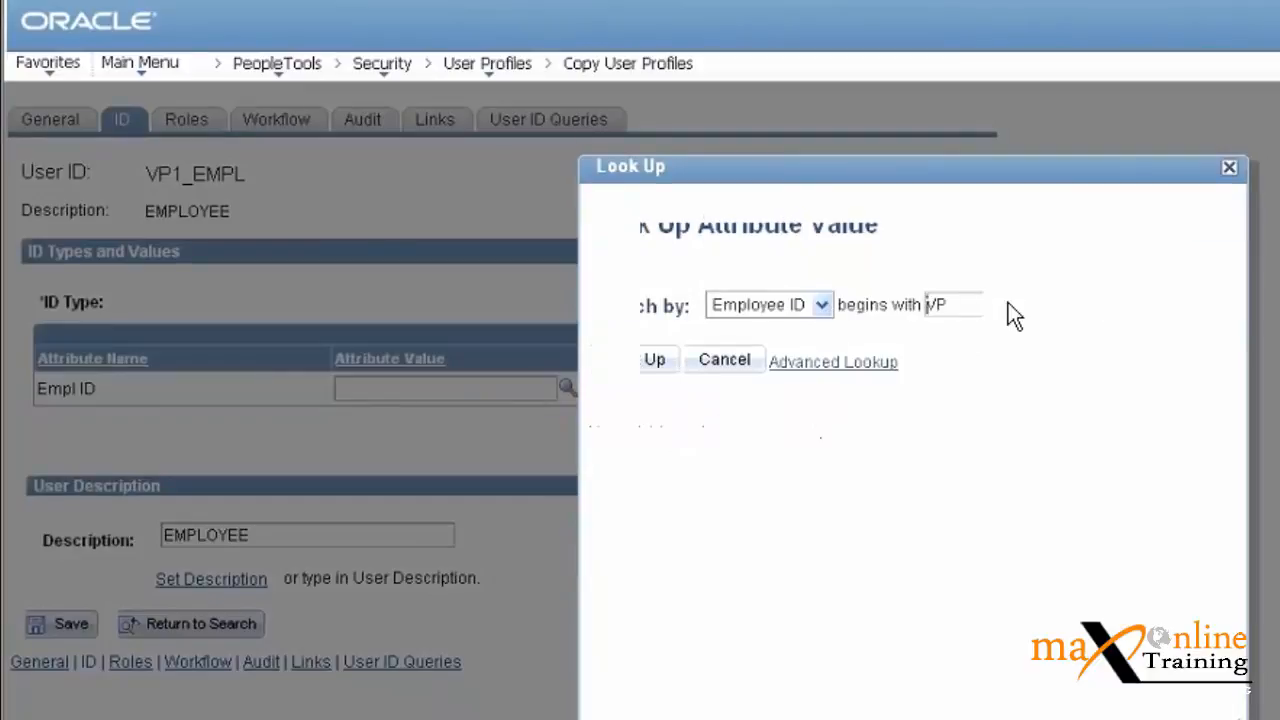
pyautogui.click(724, 360)
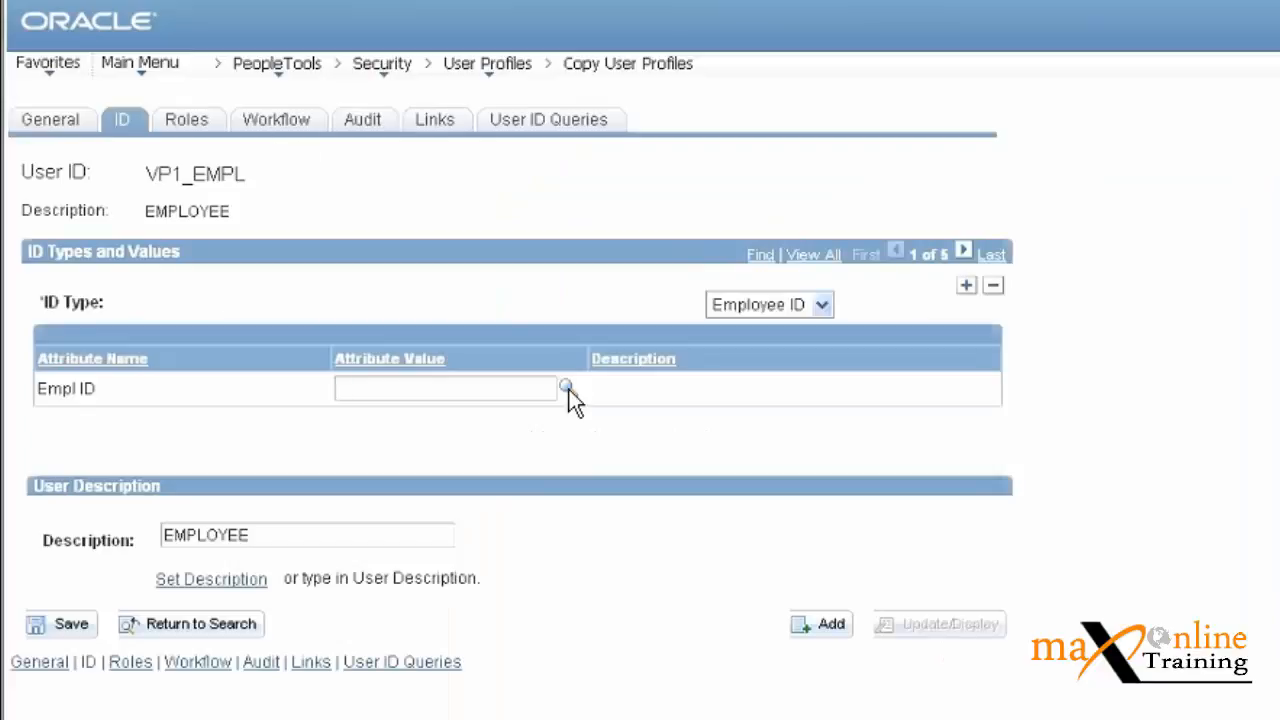
# Try External Job Applicant as the ID type and find no prompt values for it.
pyautogui.click(568, 387)
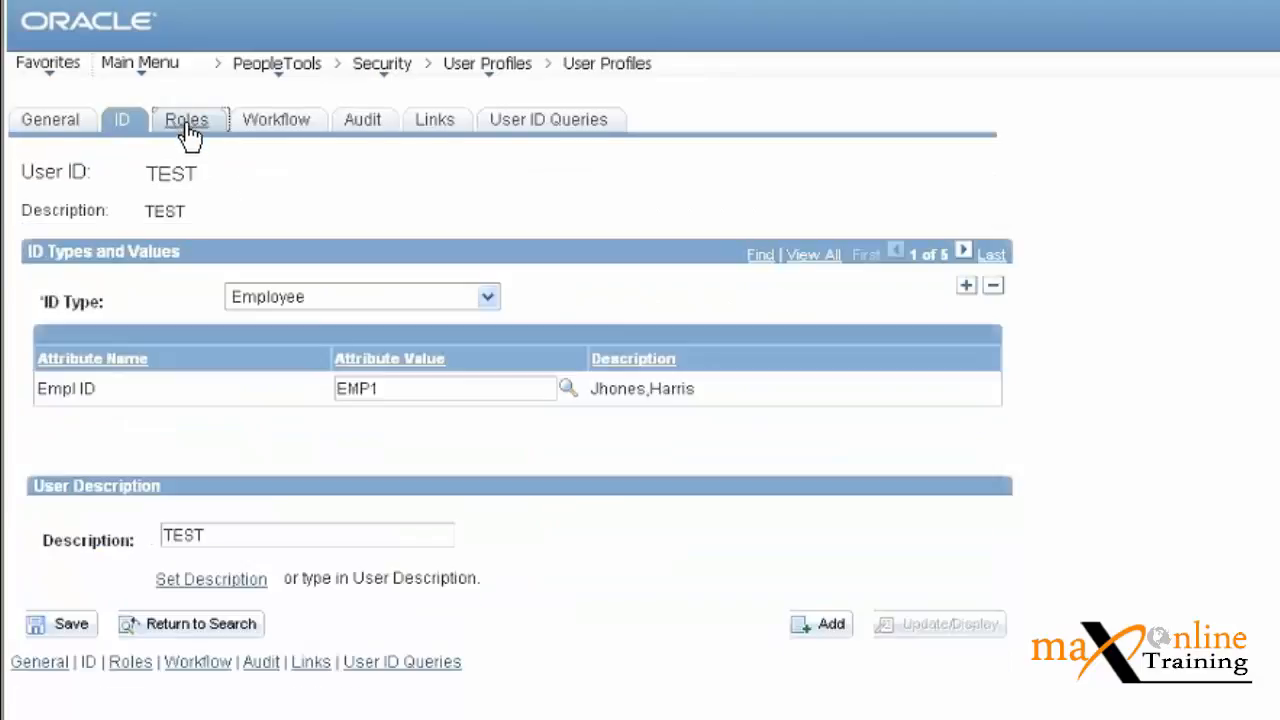
pyautogui.click(189, 124)
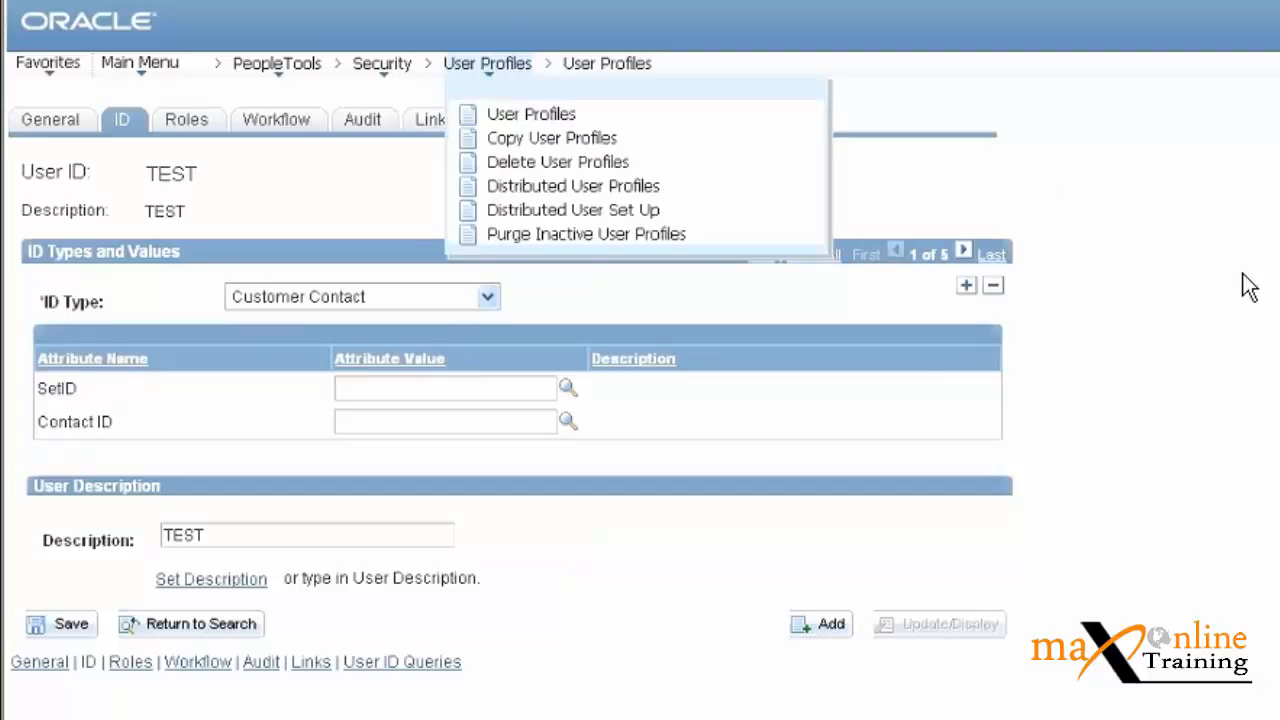
pyautogui.click(488, 297)
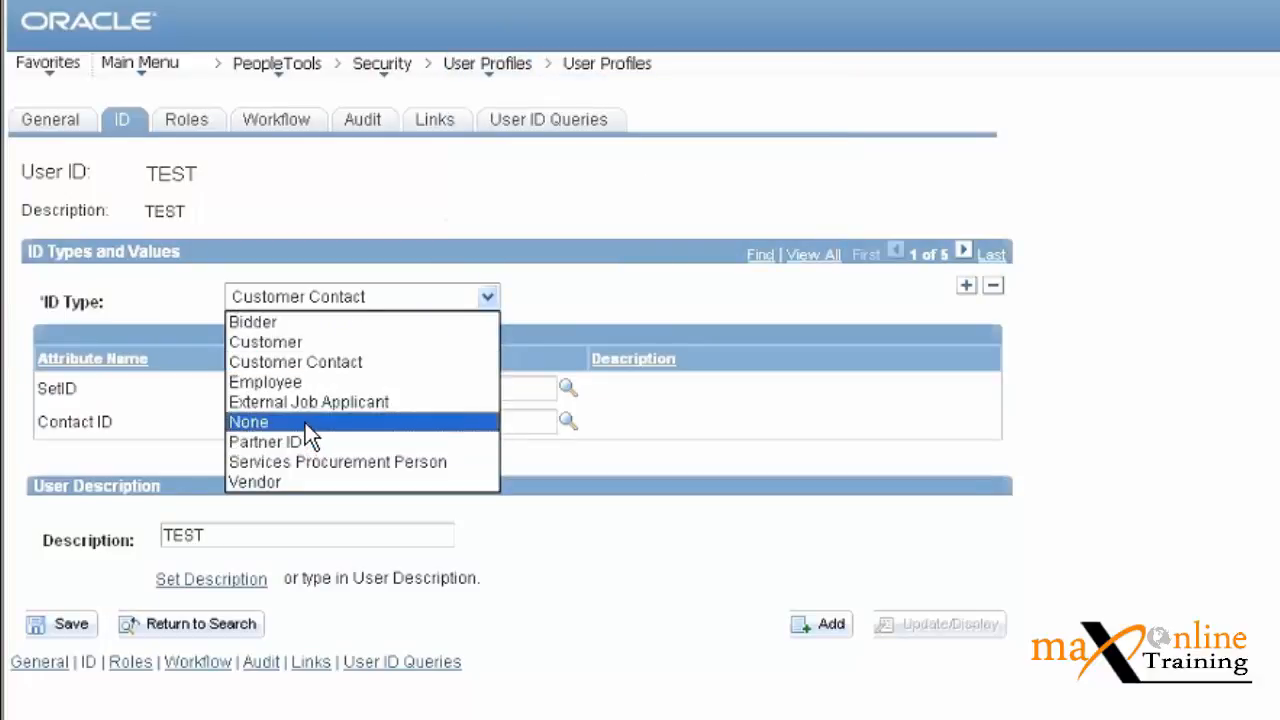
pyautogui.click(286, 401)
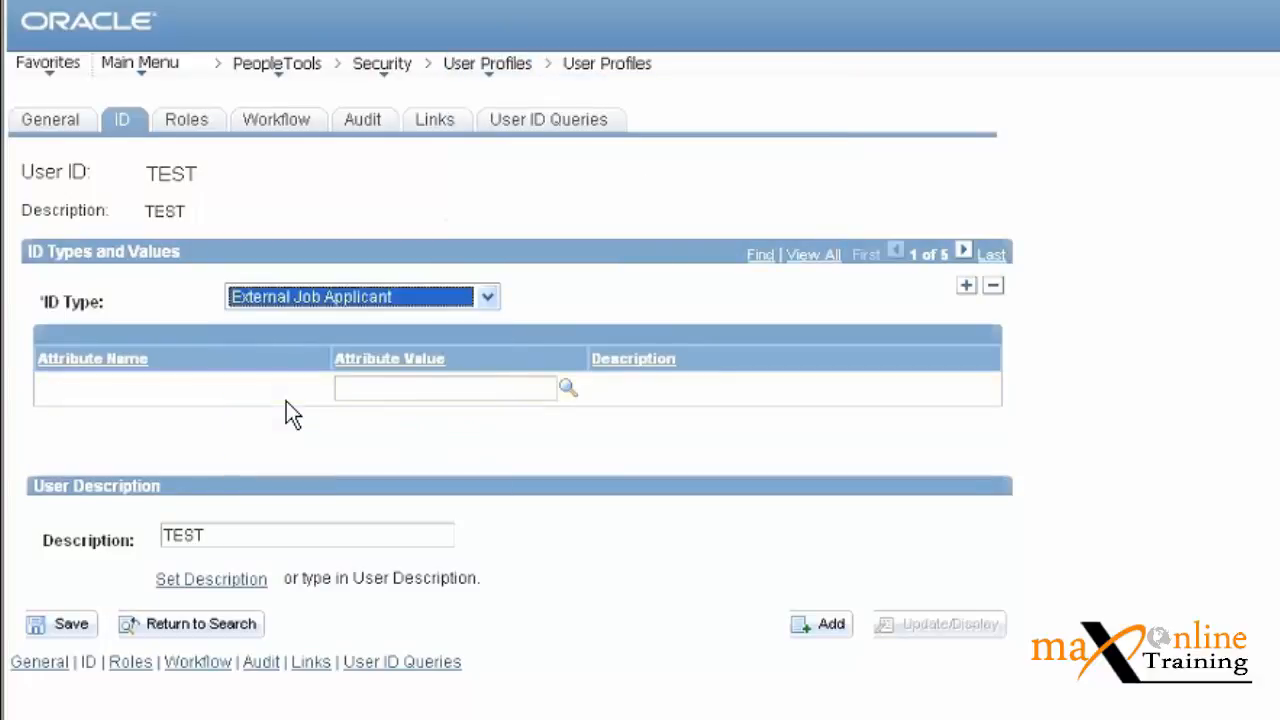
pyautogui.click(572, 391)
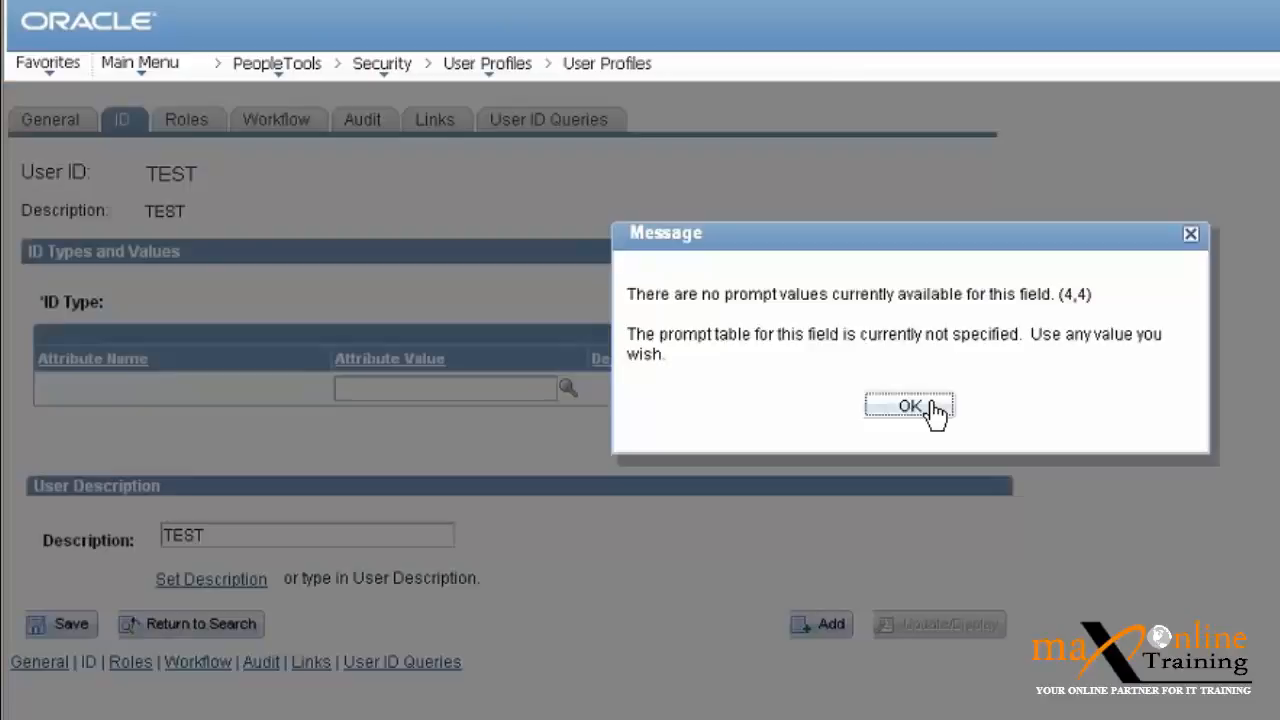
pyautogui.click(910, 405)
# Set the ID type to Partner ID and close the company lookup without choosing a partner.
pyautogui.click(464, 298)
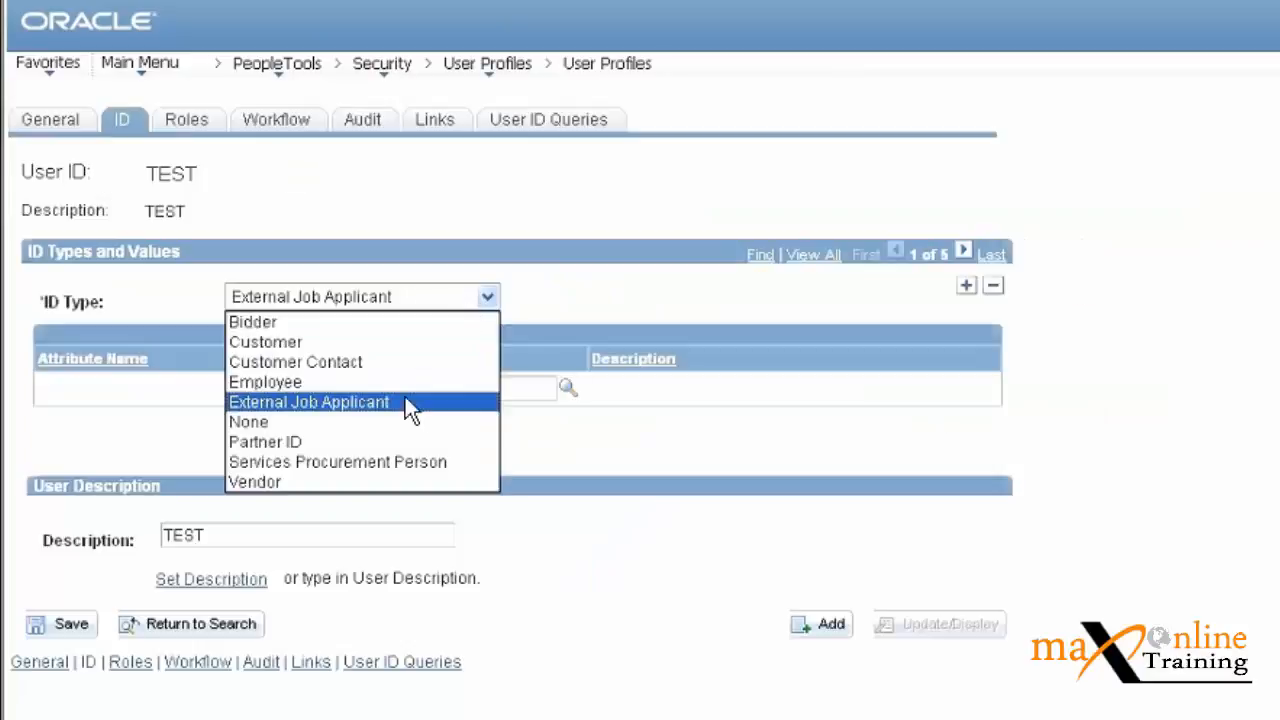
pyautogui.click(344, 443)
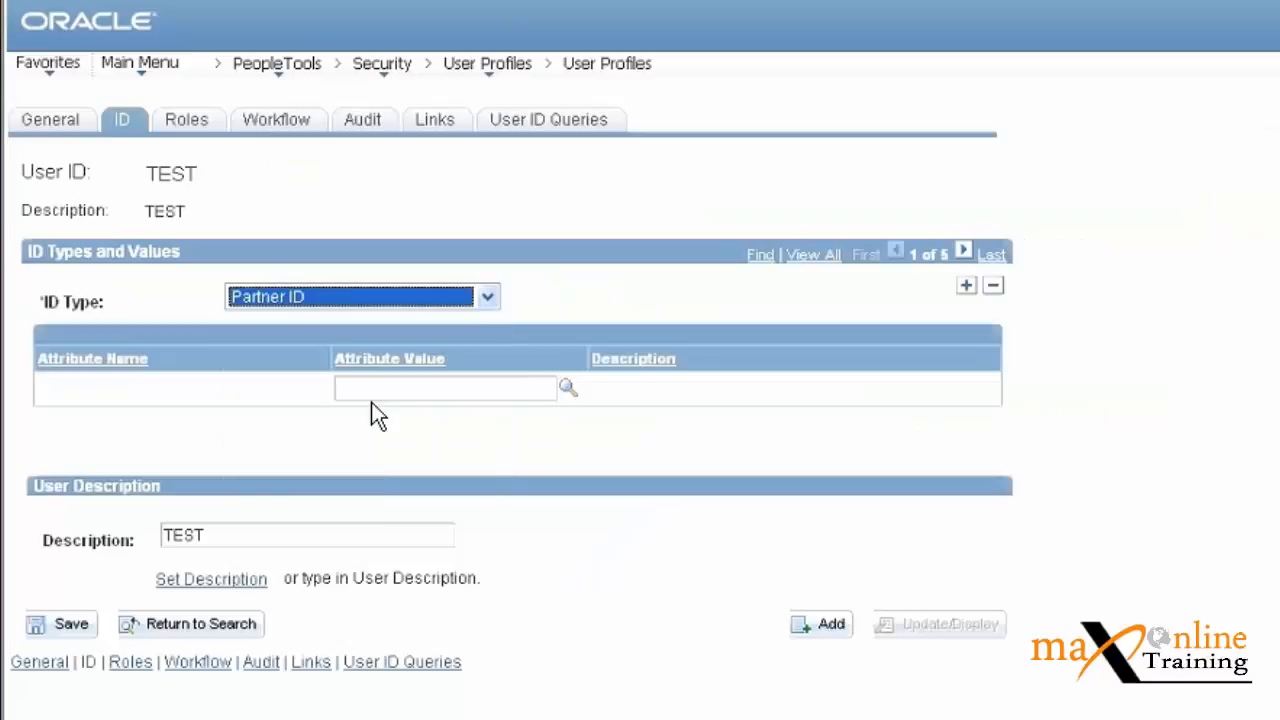
pyautogui.click(570, 390)
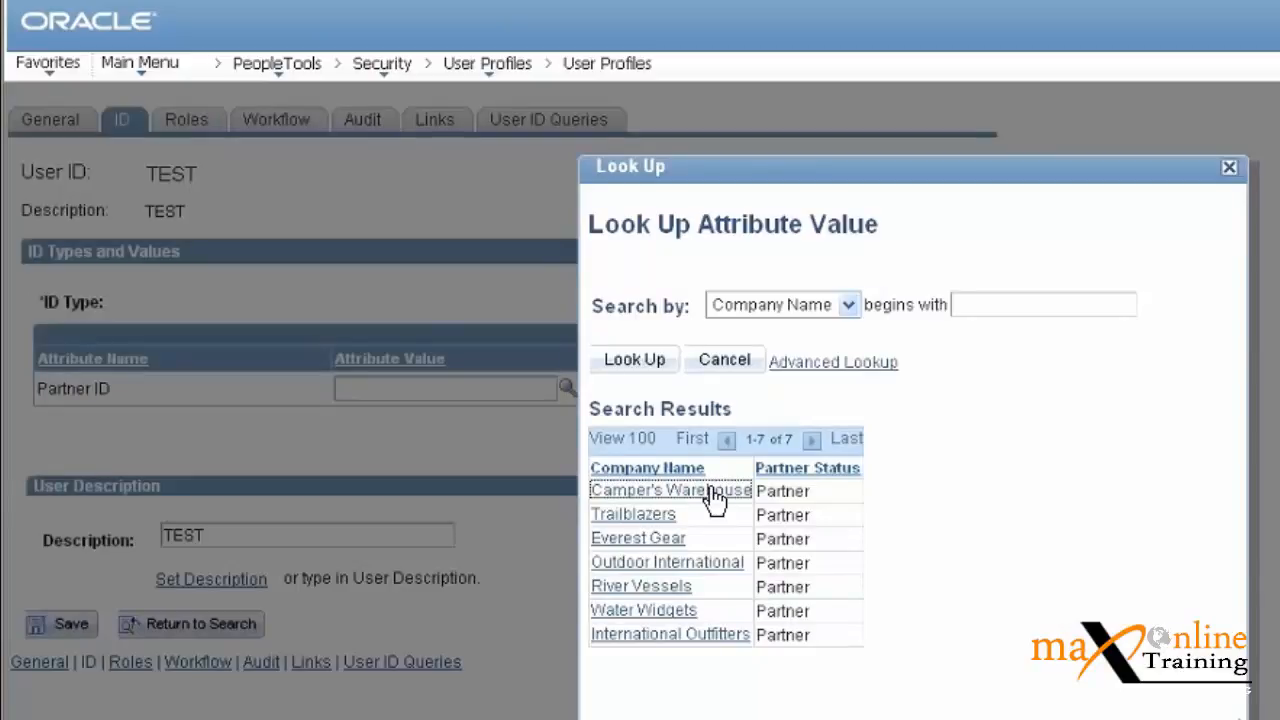
pyautogui.click(1229, 169)
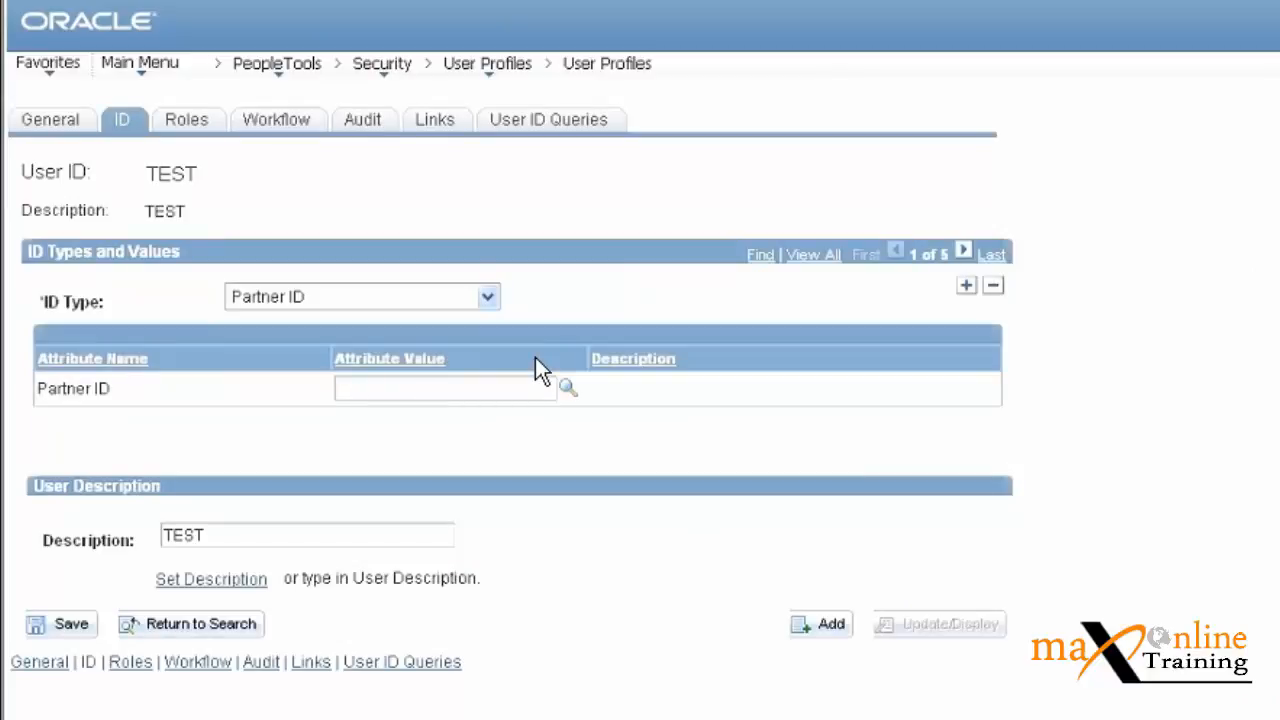
pyautogui.click(487, 297)
# Set the ID type back to Employee and open Purchasing > Receipts > Add/Update Receipts.
pyautogui.click(300, 377)
pyautogui.click(148, 68)
pyautogui.click(148, 68)
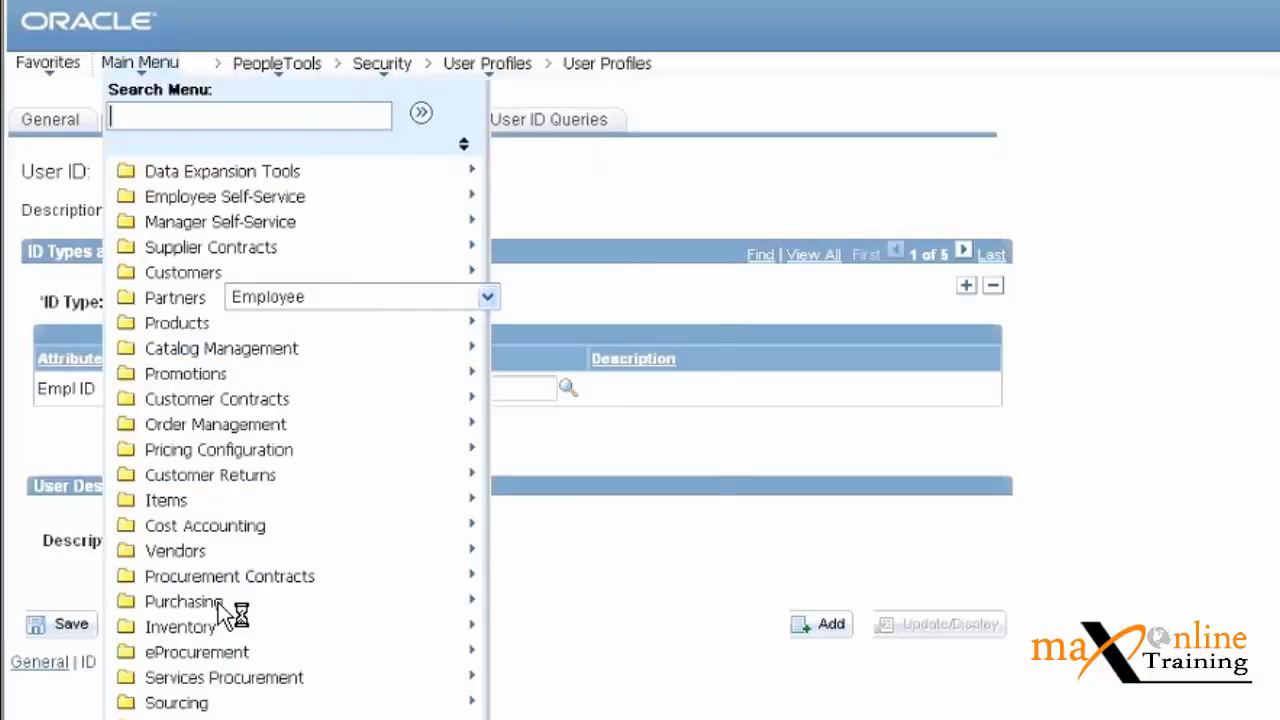
pyautogui.moveTo(218, 605)
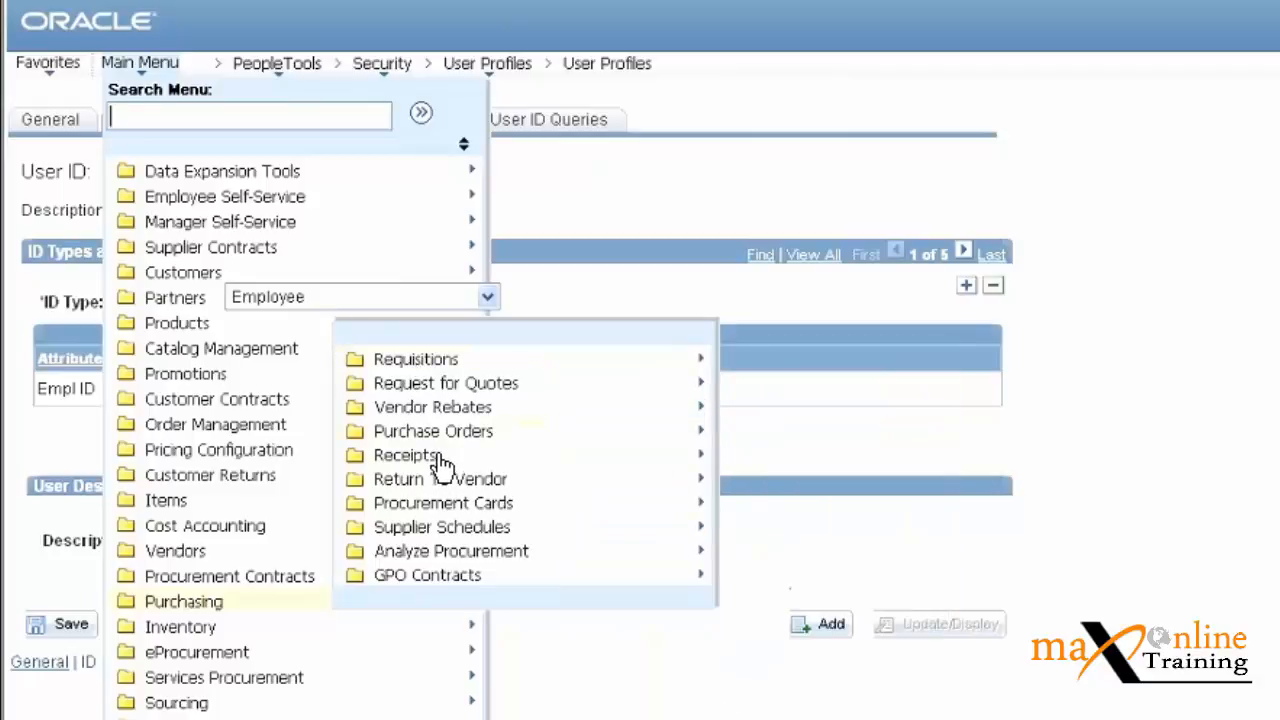
pyautogui.moveTo(443, 465)
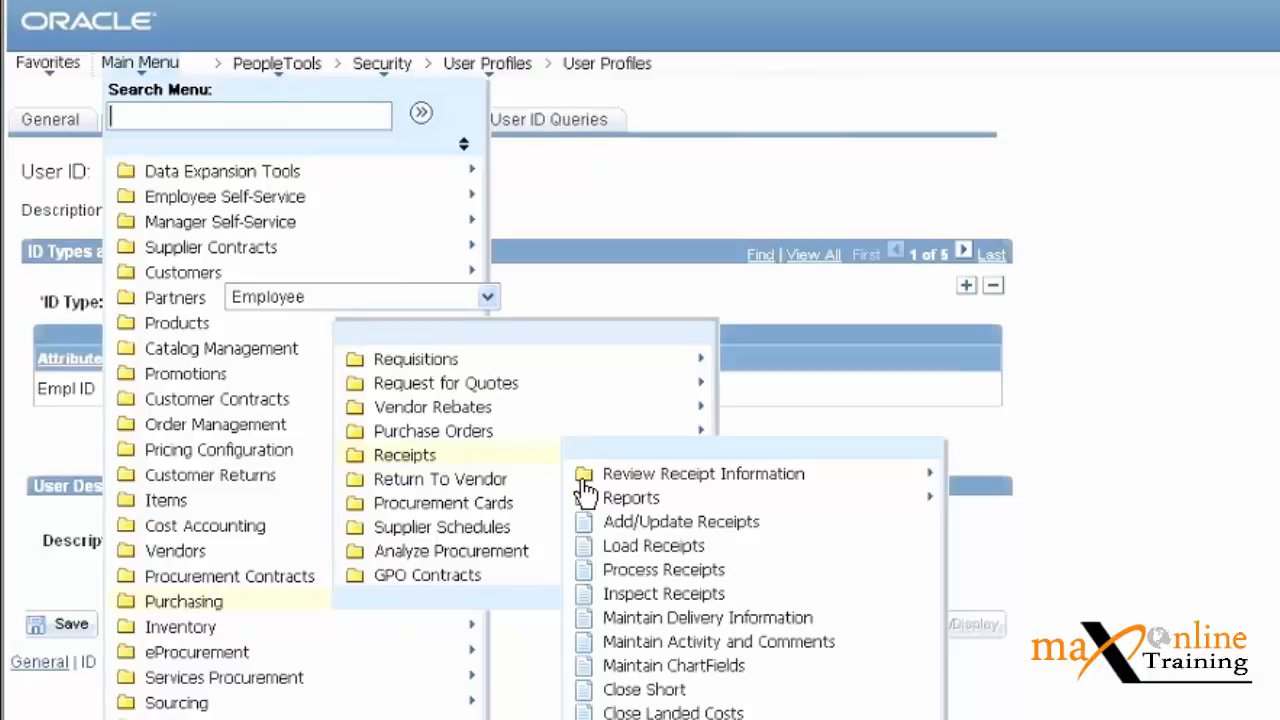
pyautogui.click(695, 524)
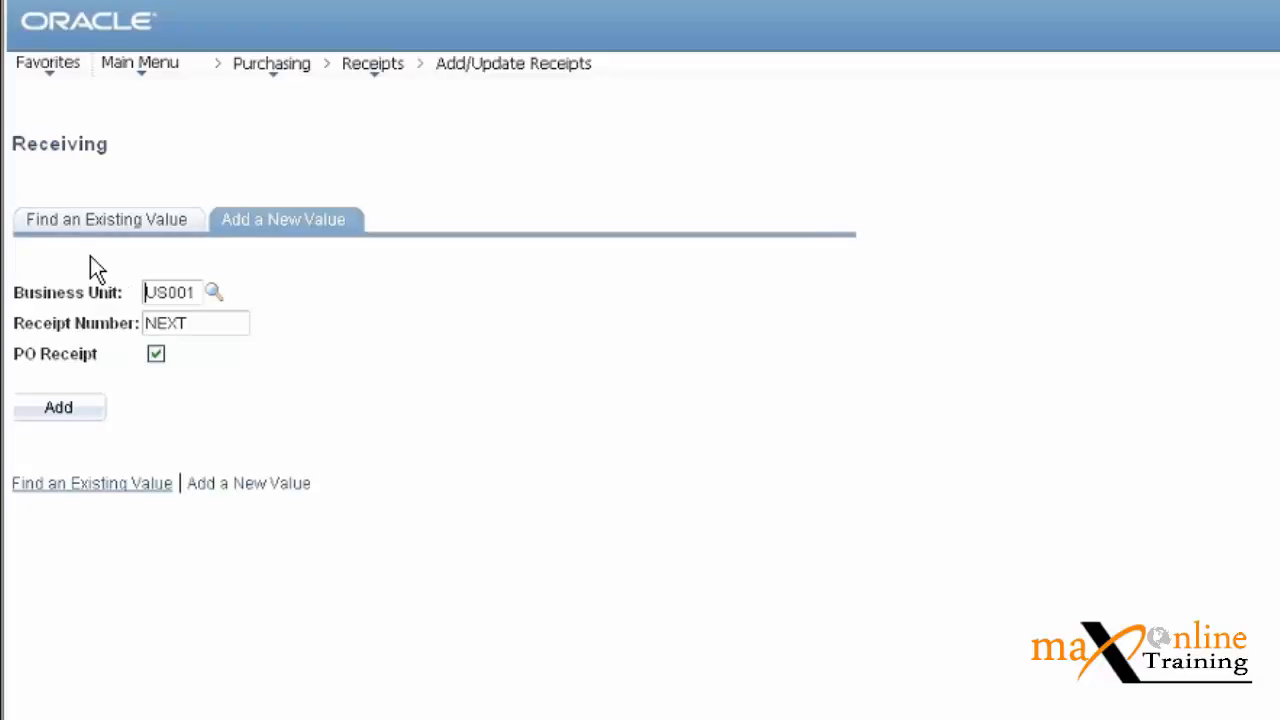
# Add a new receipt for business unit US001 to reach the Select Purchase Order search.
pyautogui.click(88, 226)
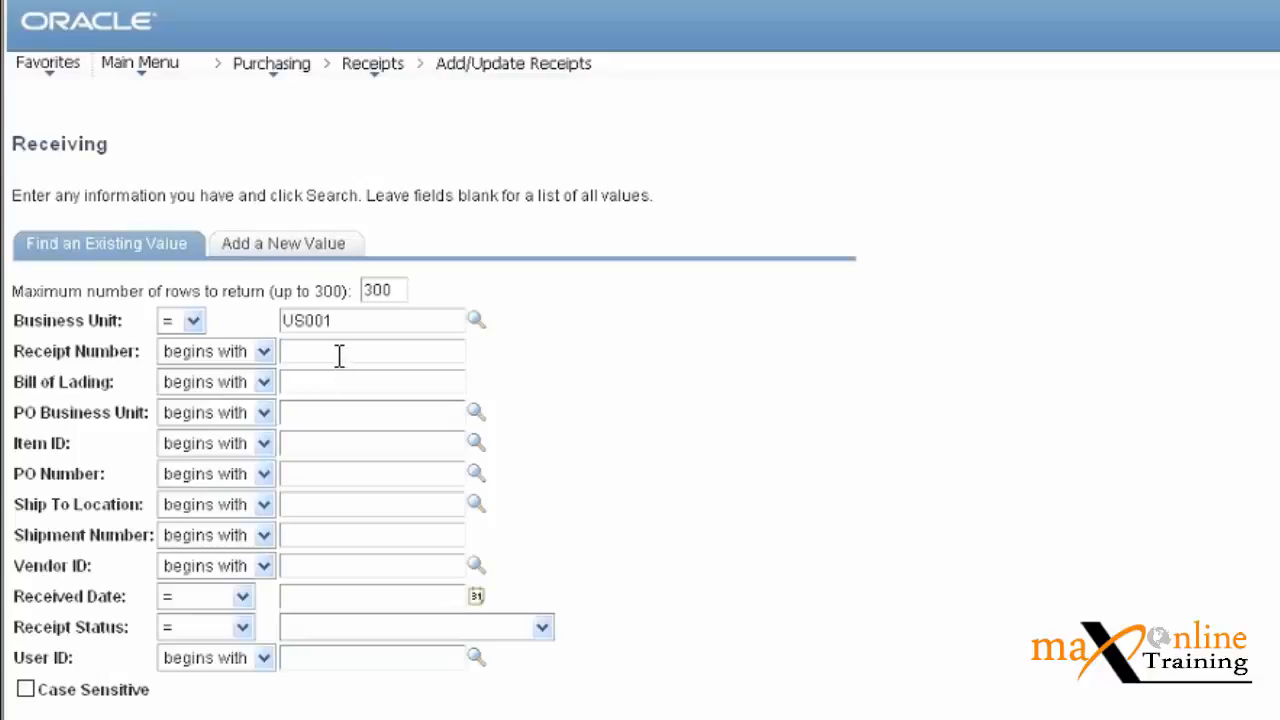
pyautogui.click(305, 250)
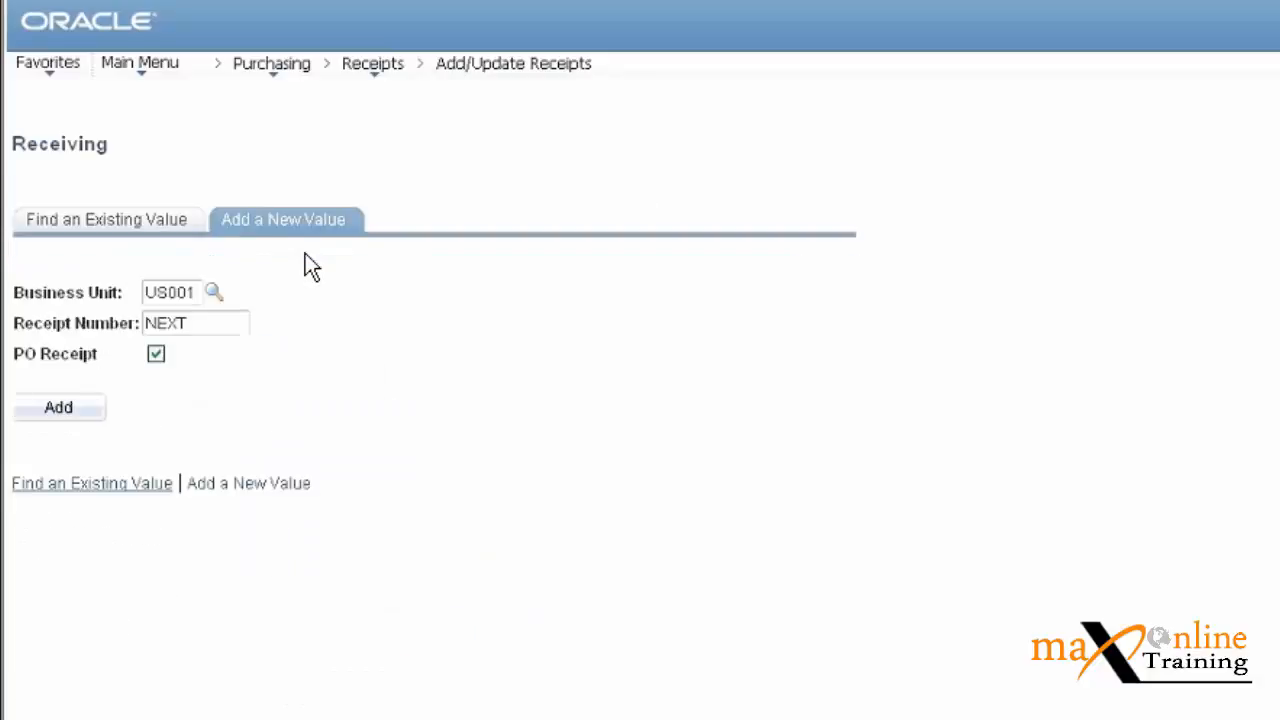
pyautogui.click(45, 410)
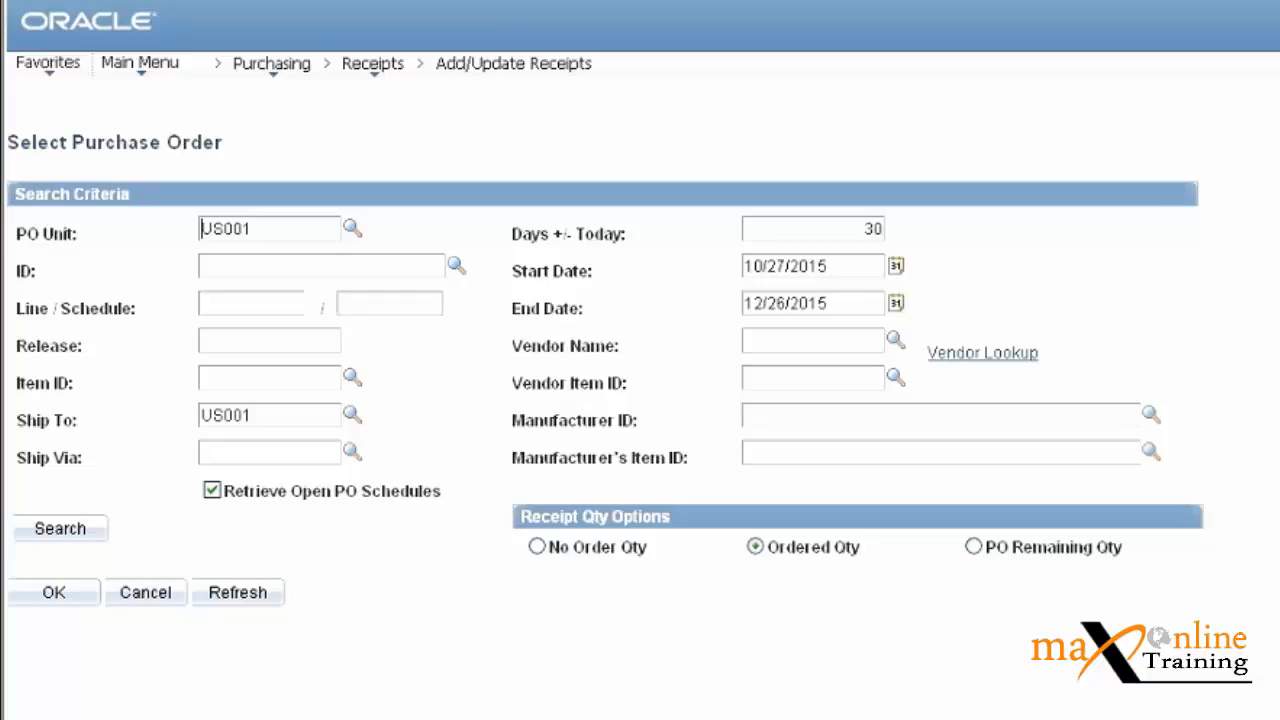
pyautogui.click(456, 265)
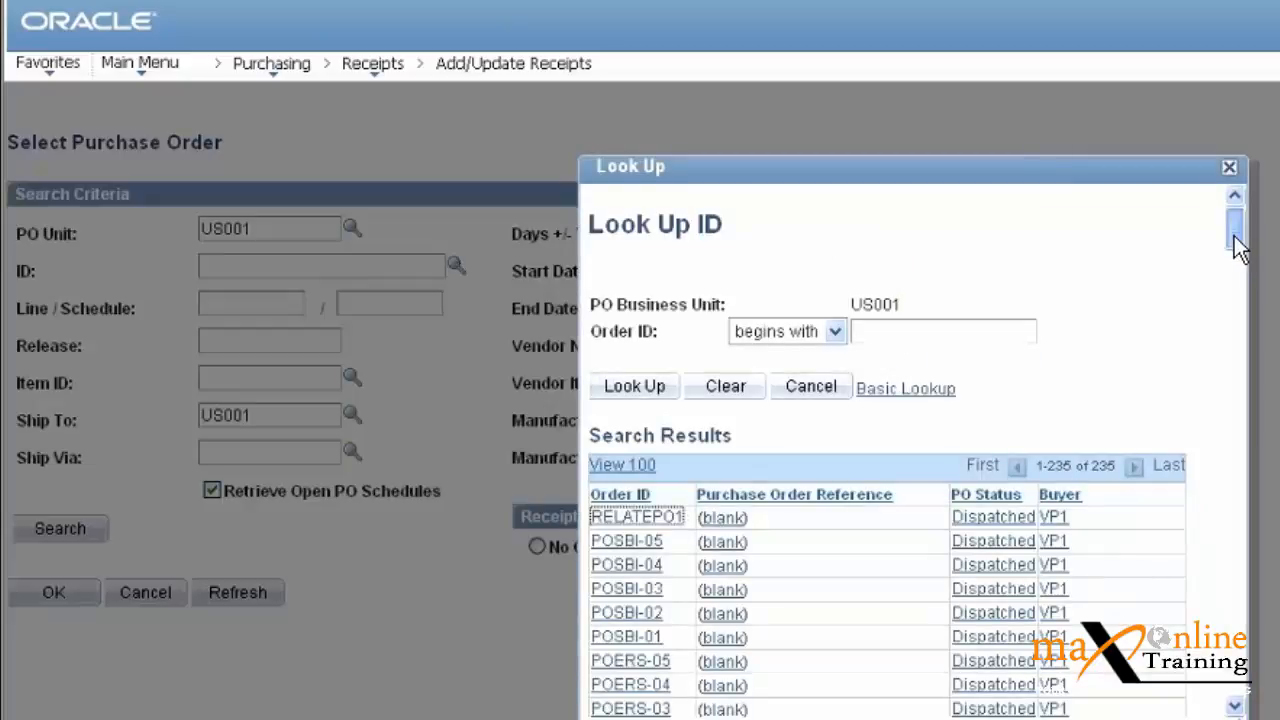
pyautogui.moveTo(1238, 247); pyautogui.dragTo(1240, 255)
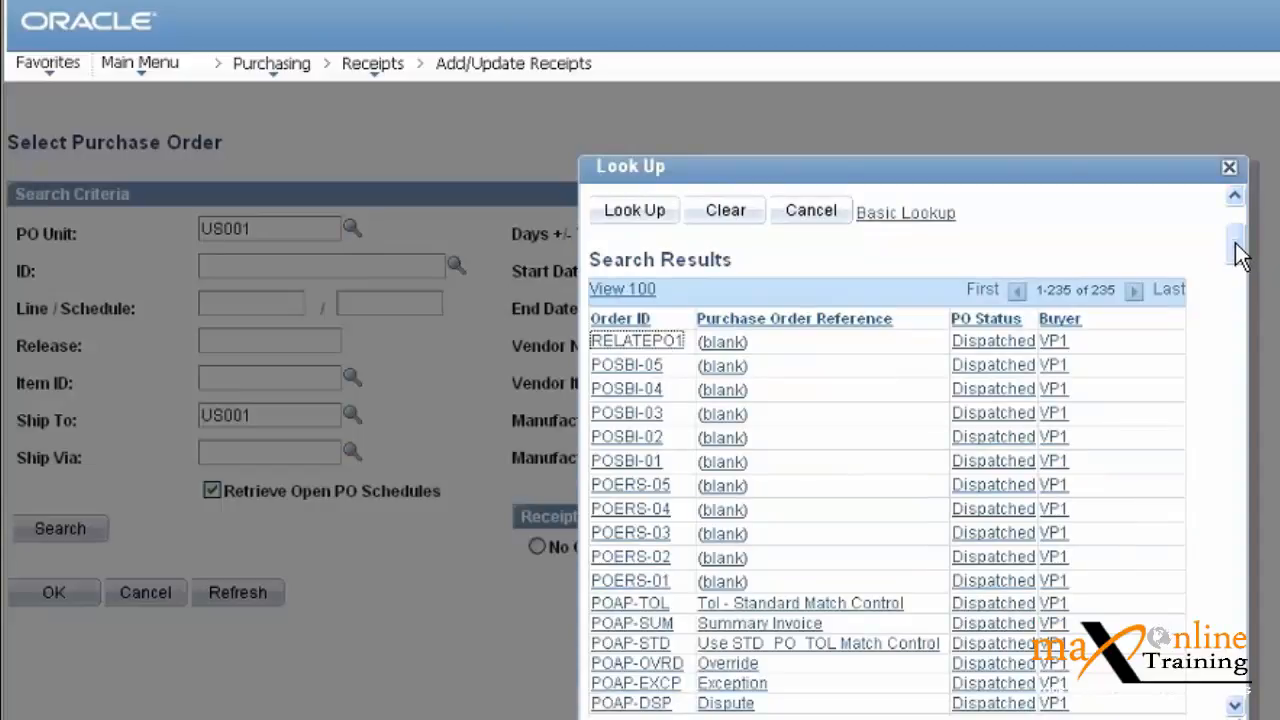
pyautogui.moveTo(1240, 255); pyautogui.dragTo(1240, 386)
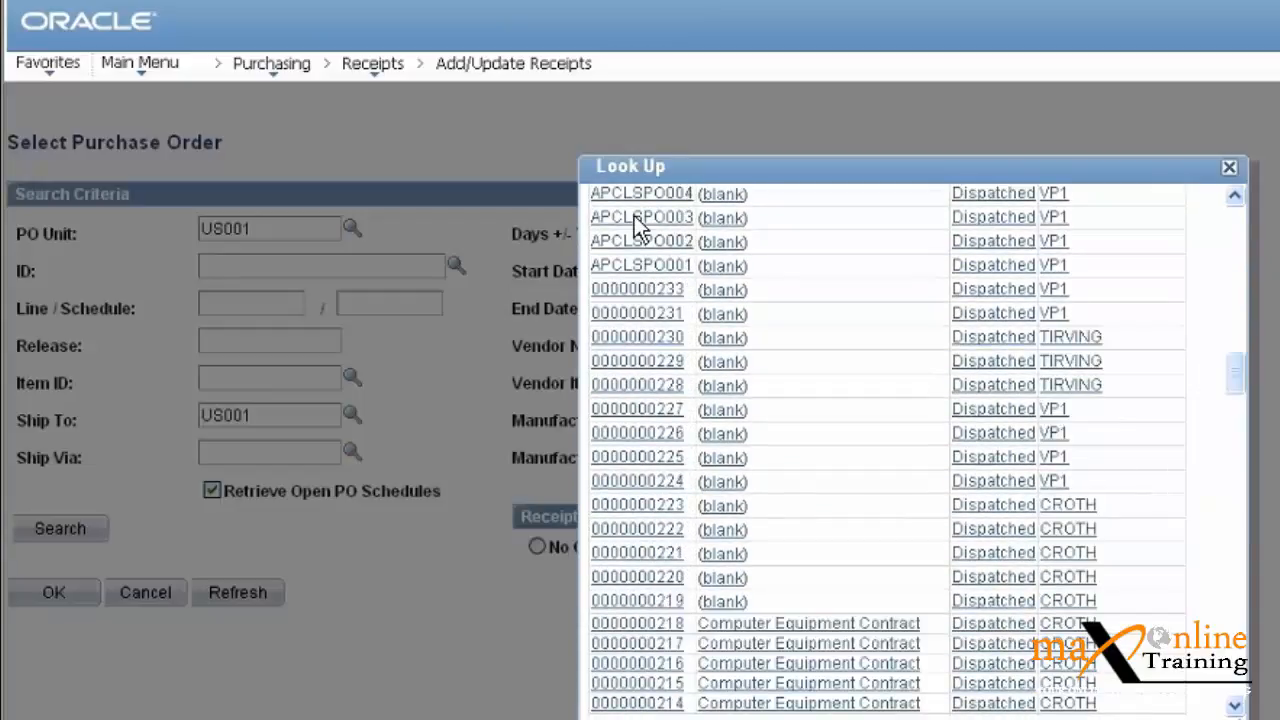
pyautogui.click(661, 297)
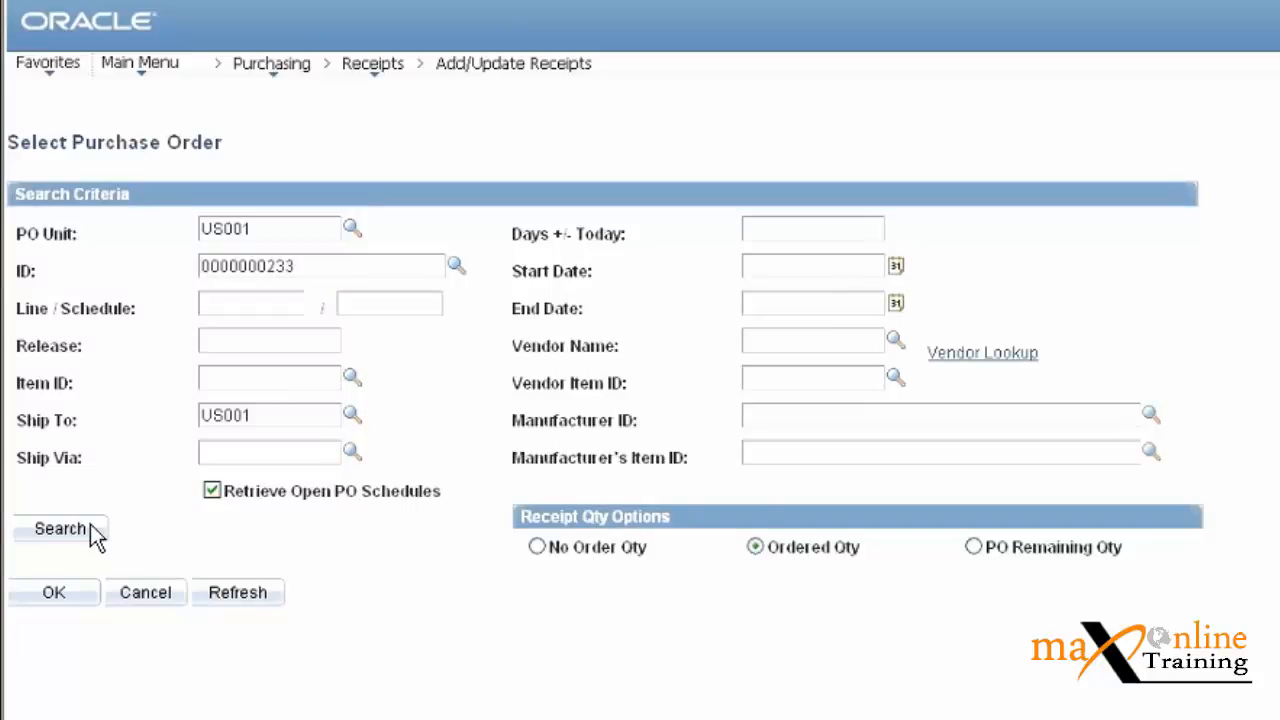
pyautogui.click(67, 537)
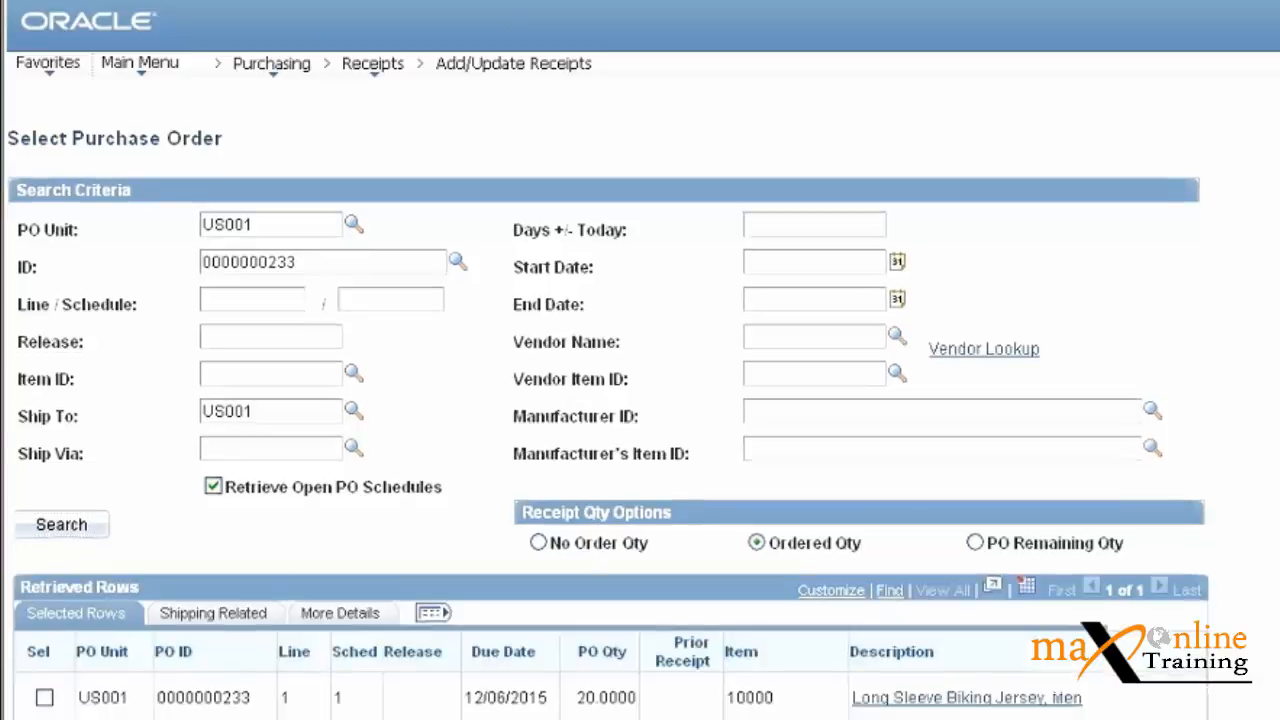
pyautogui.scroll(-1, 608, 403)
pyautogui.doubleClick(277, 230)
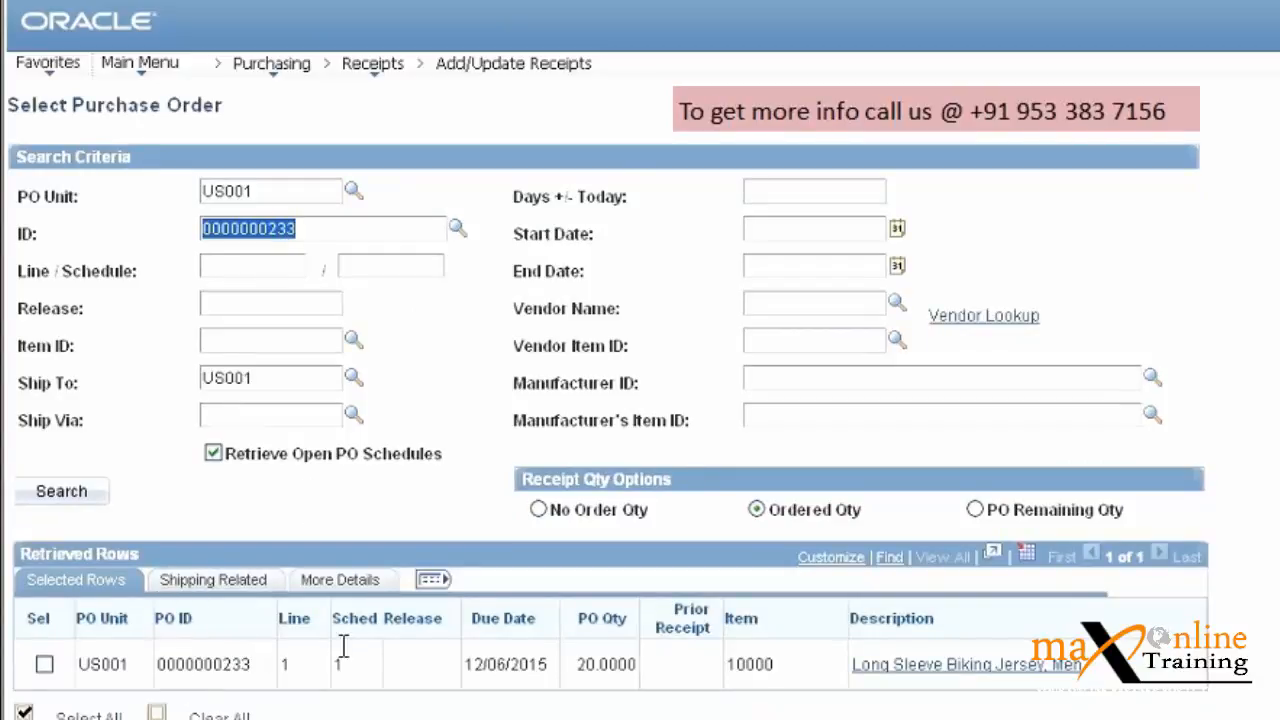
pyautogui.click(301, 669)
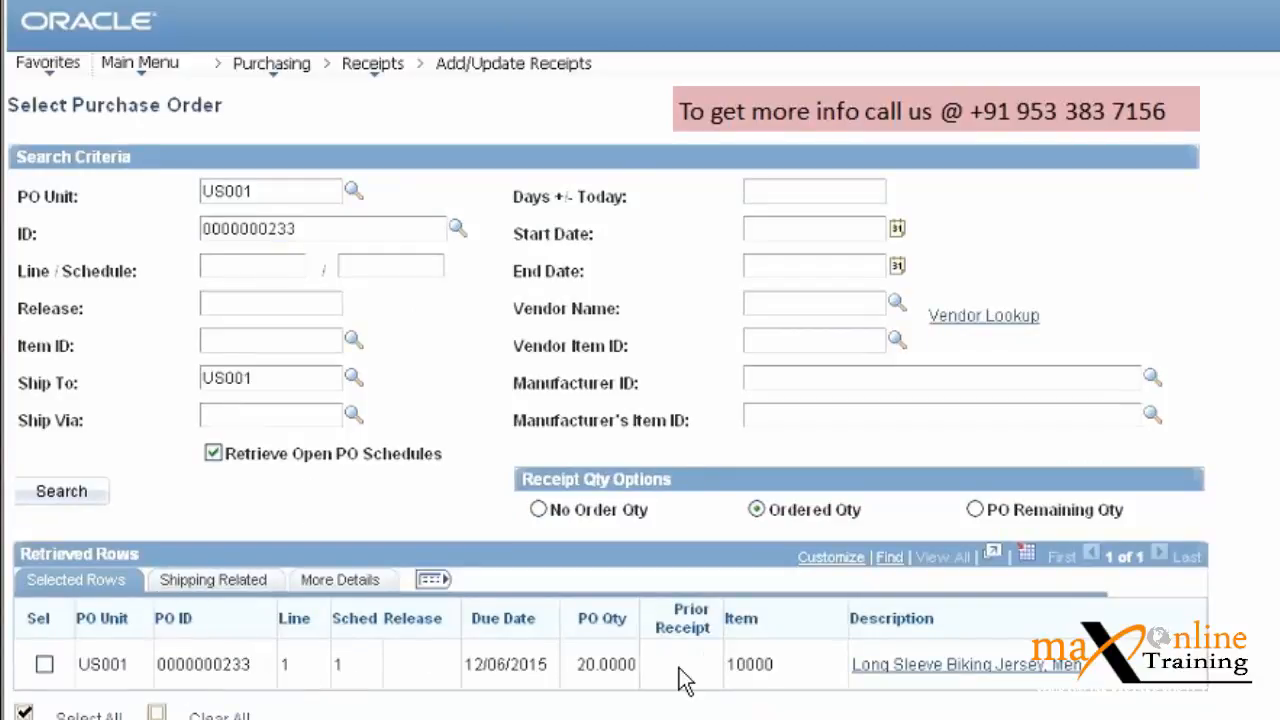
pyautogui.doubleClick(605, 664)
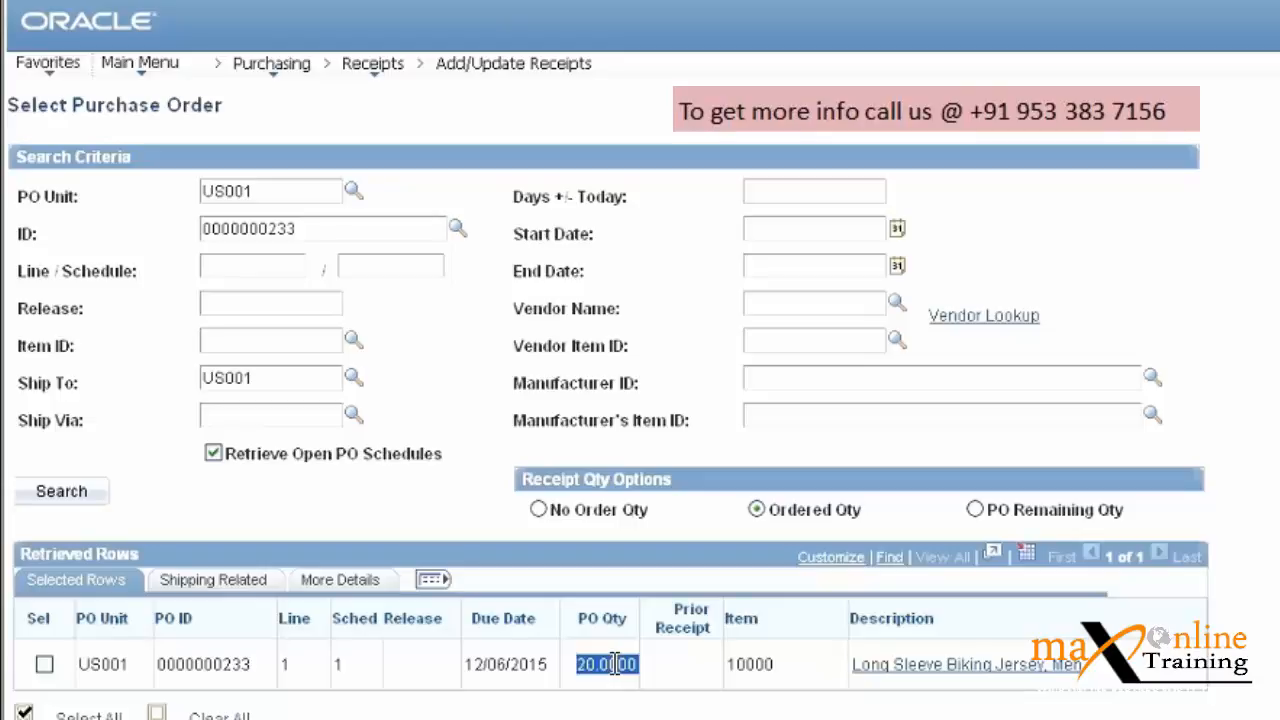
pyautogui.doubleClick(746, 672)
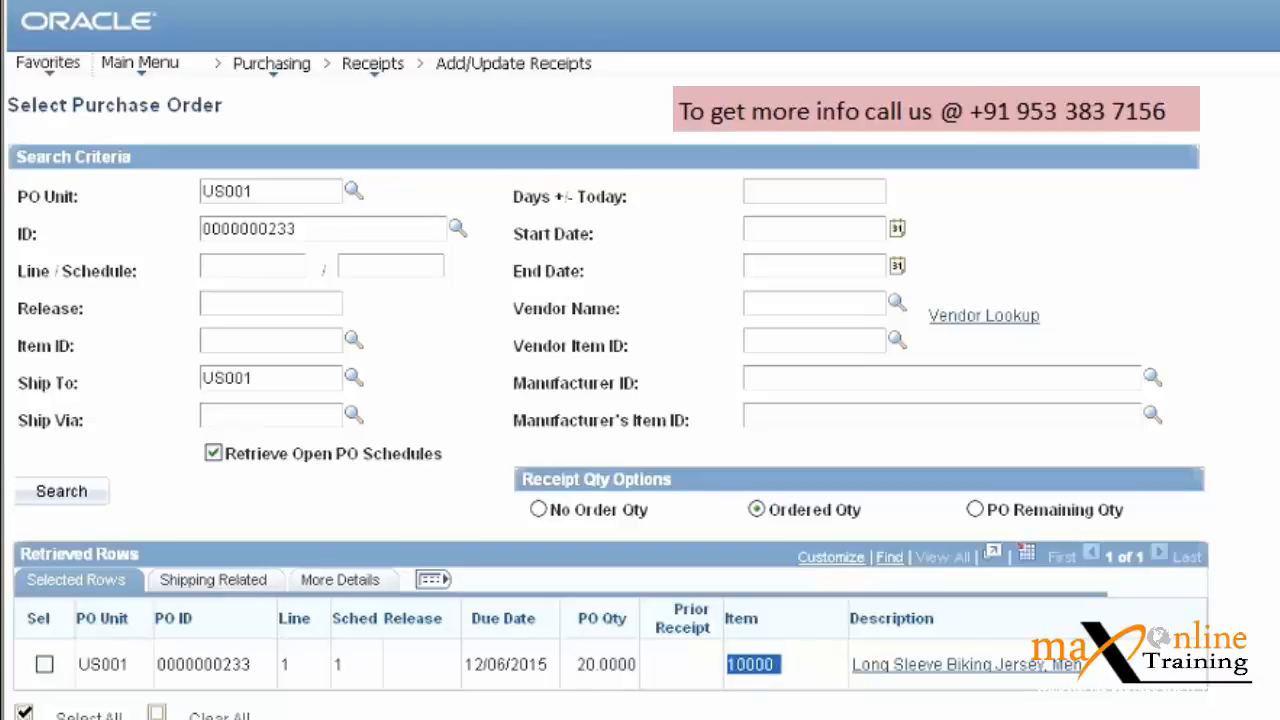
pyautogui.click(748, 672)
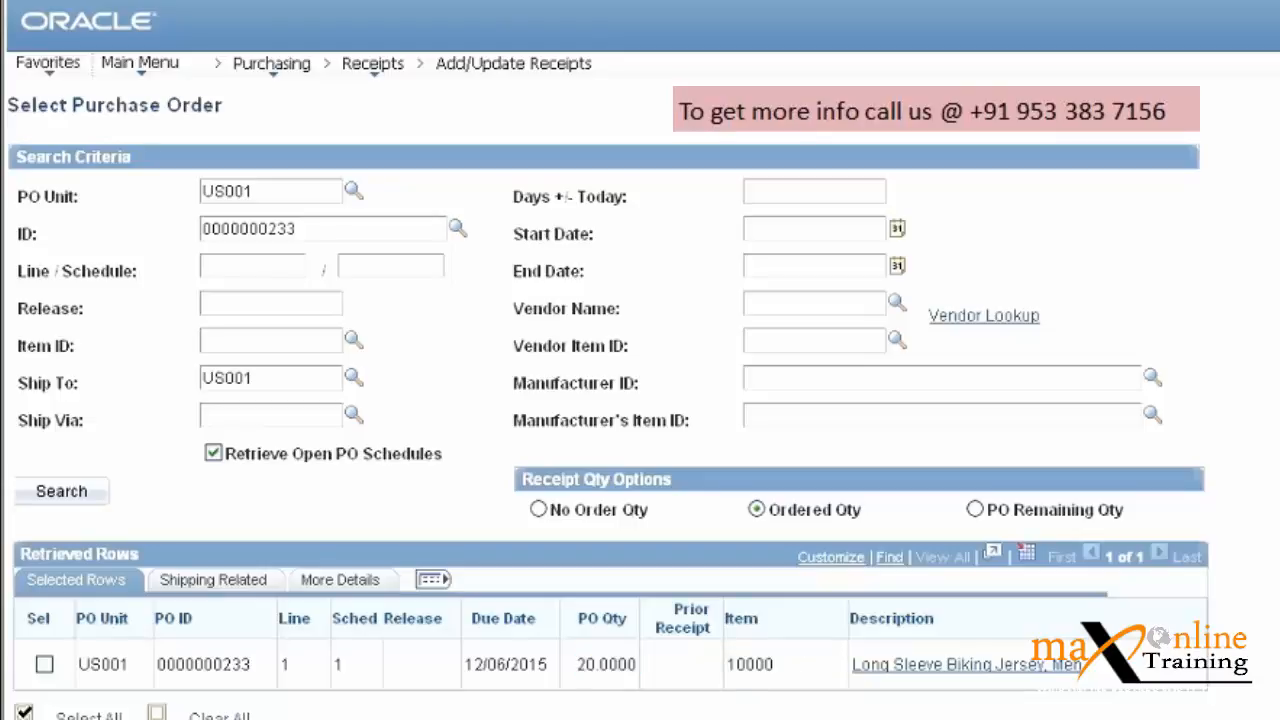
pyautogui.scroll(-3, 52, 708)
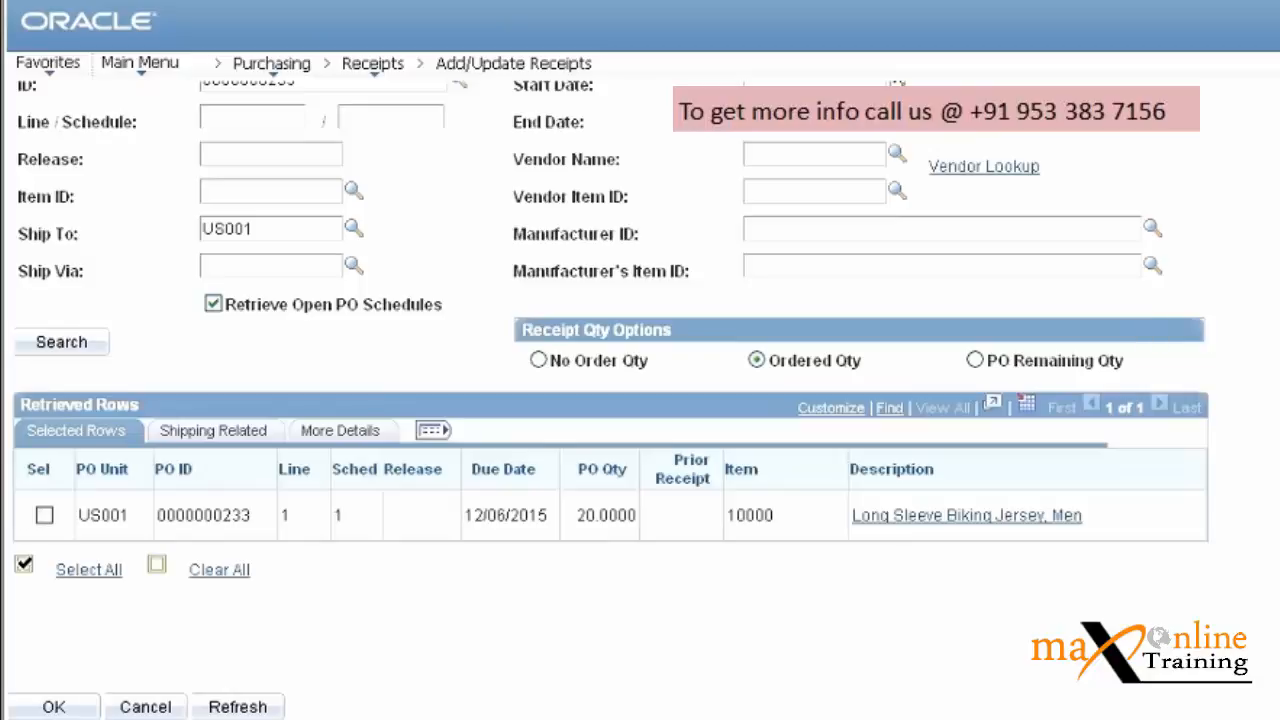
pyautogui.scroll(1, 640, 400)
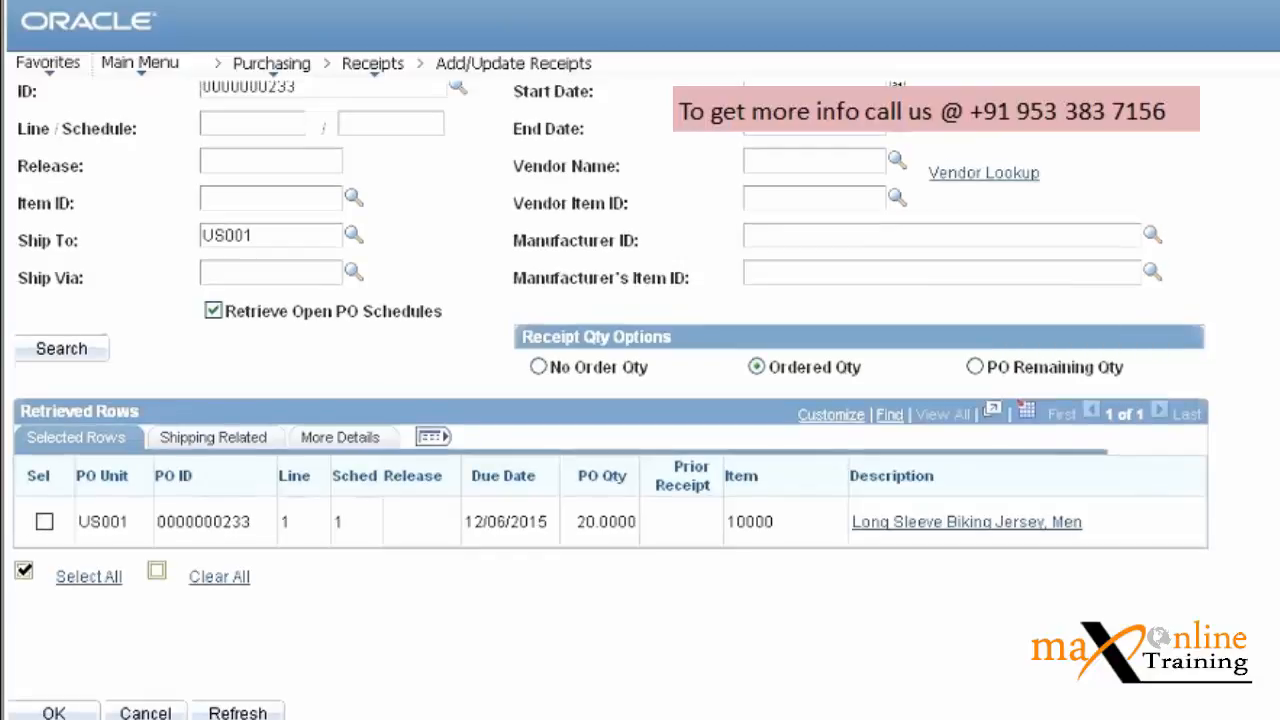
pyautogui.scroll(2, 849, 357)
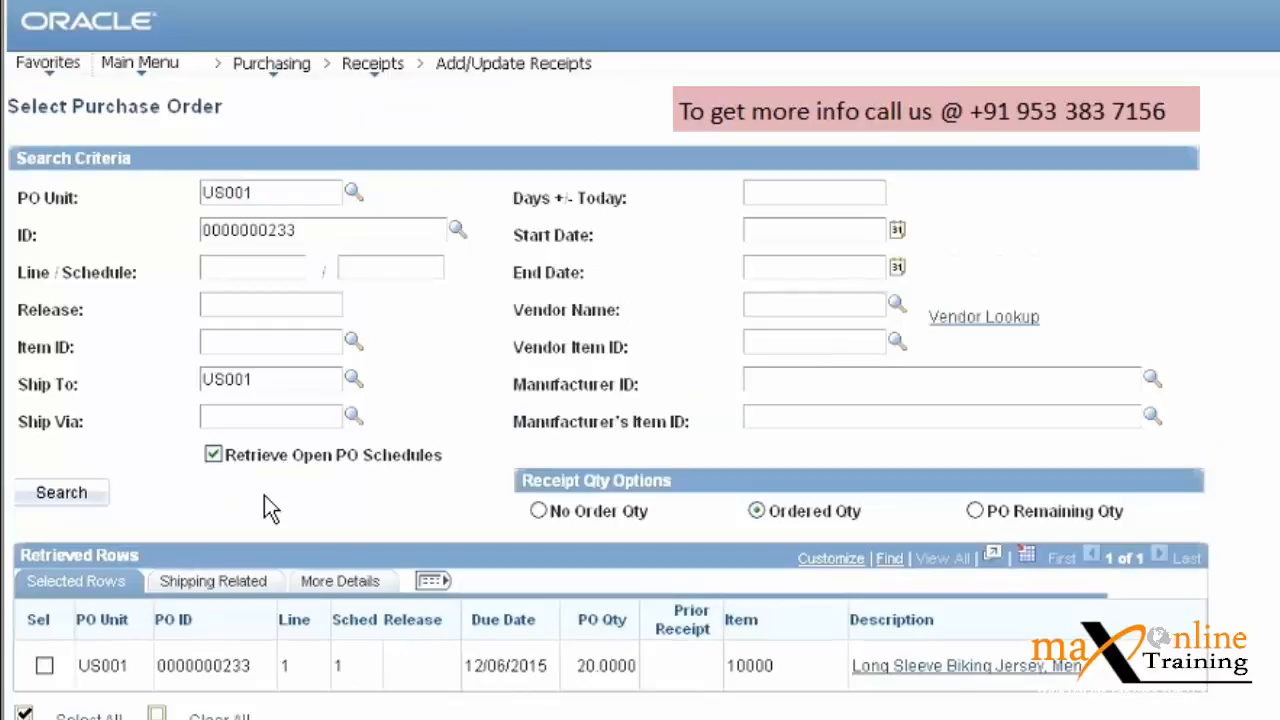
# Check the row's shipping details and all columns, then accept it to return to Receiving.
pyautogui.click(215, 582)
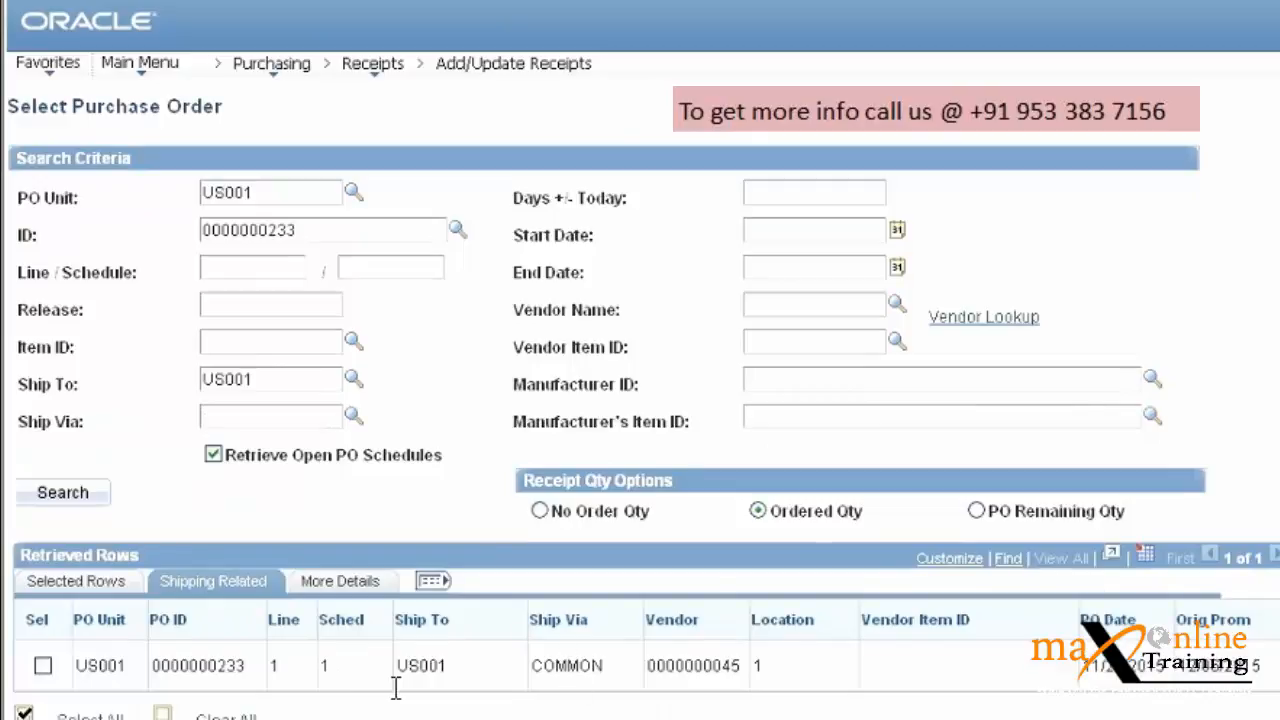
pyautogui.doubleClick(105, 665)
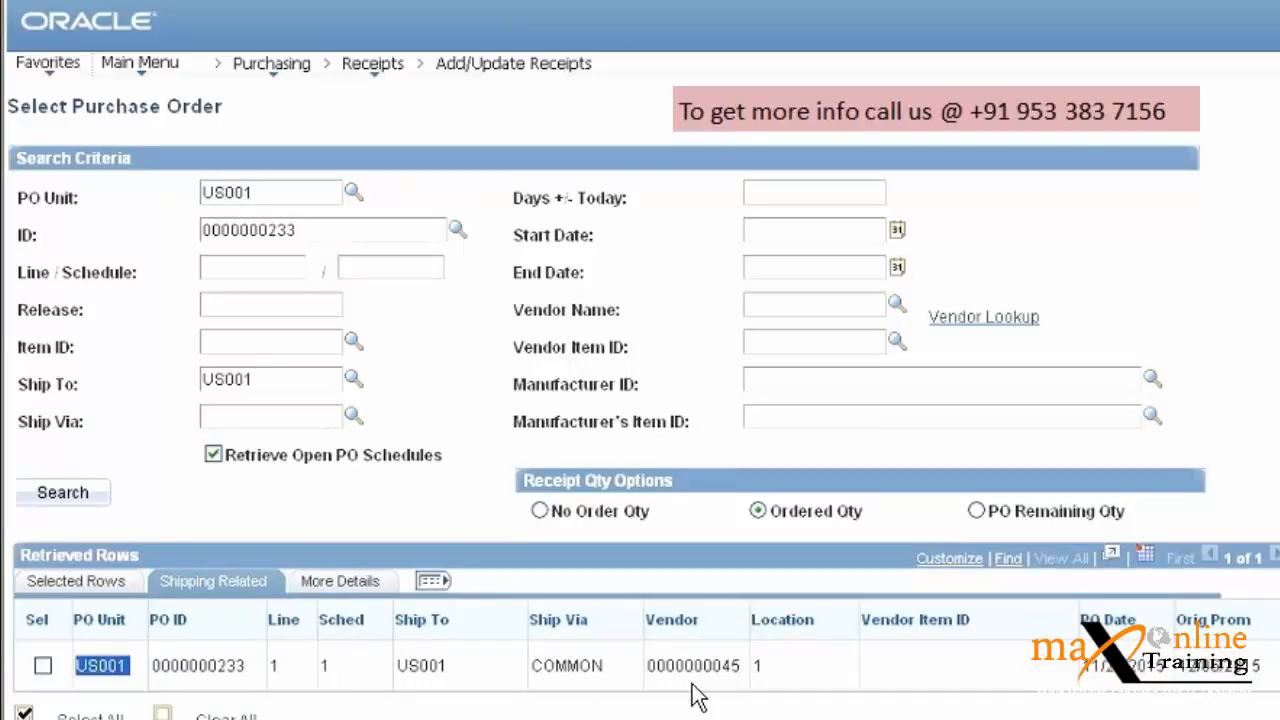
pyautogui.moveTo(656, 665); pyautogui.dragTo(746, 668)
pyautogui.click(428, 588)
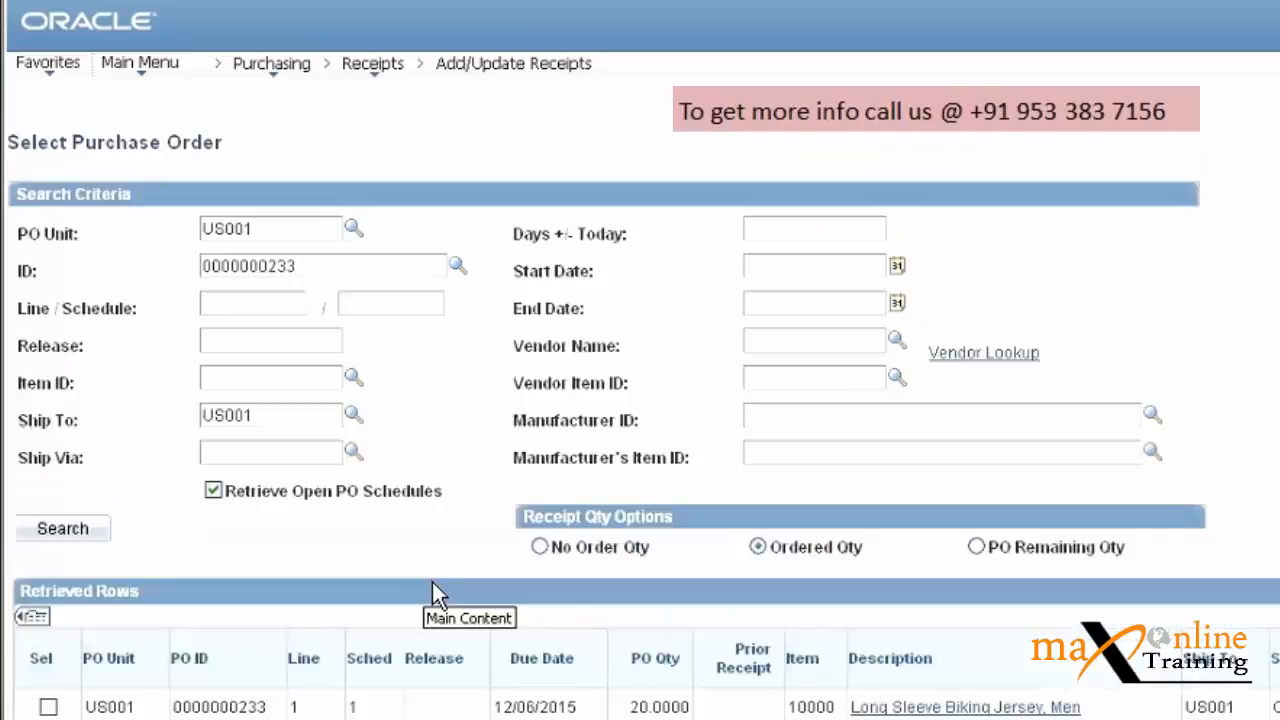
pyautogui.hscroll(4, 640, 432)
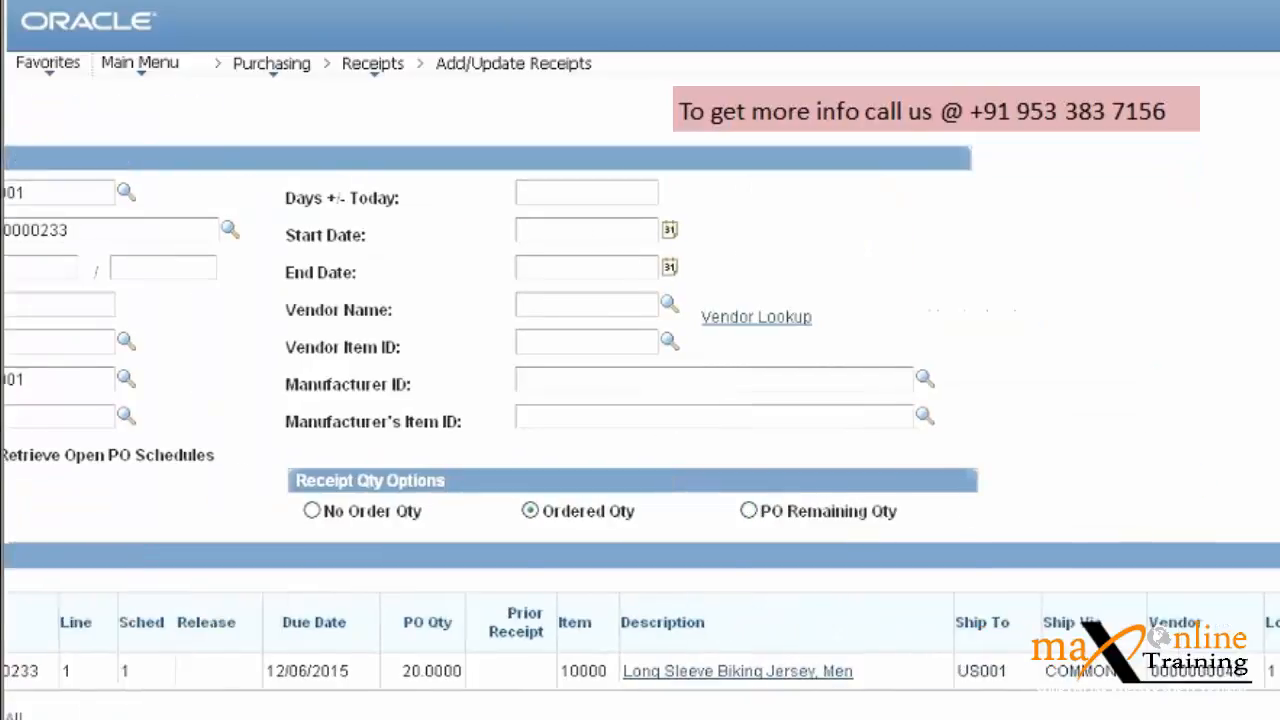
pyautogui.hscroll(6, 640, 432)
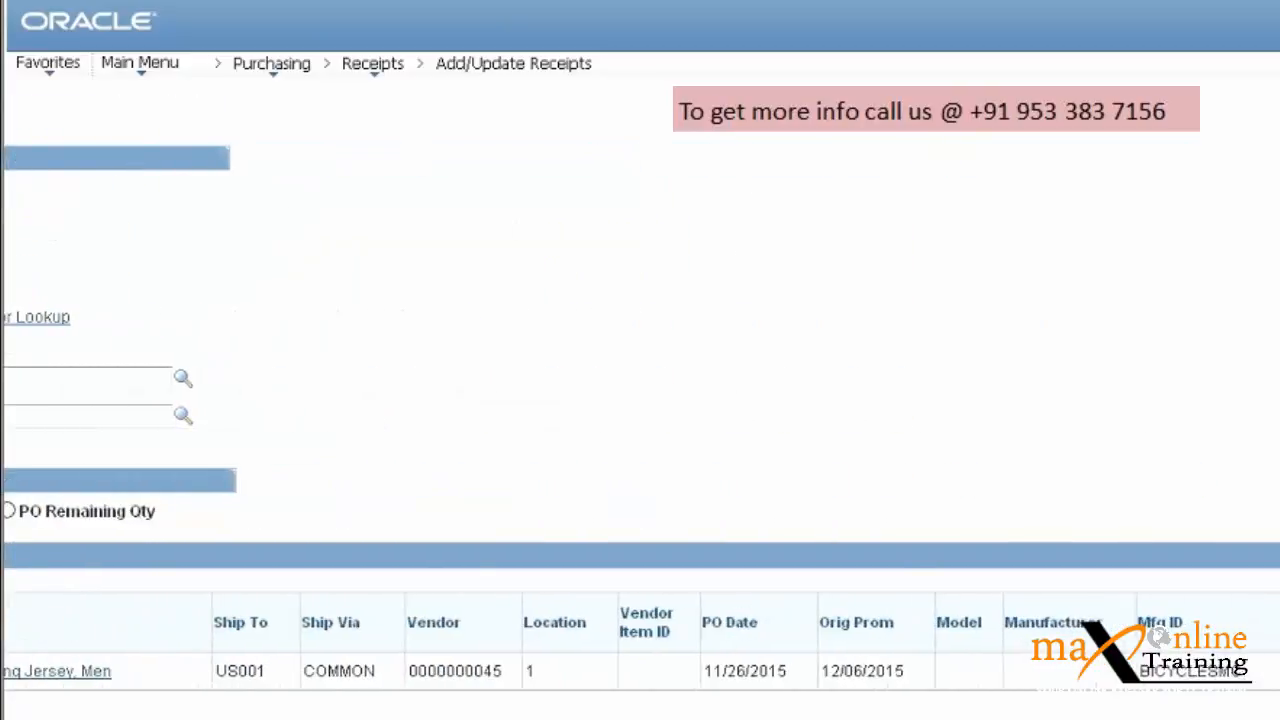
pyautogui.hscroll(6, 640, 432)
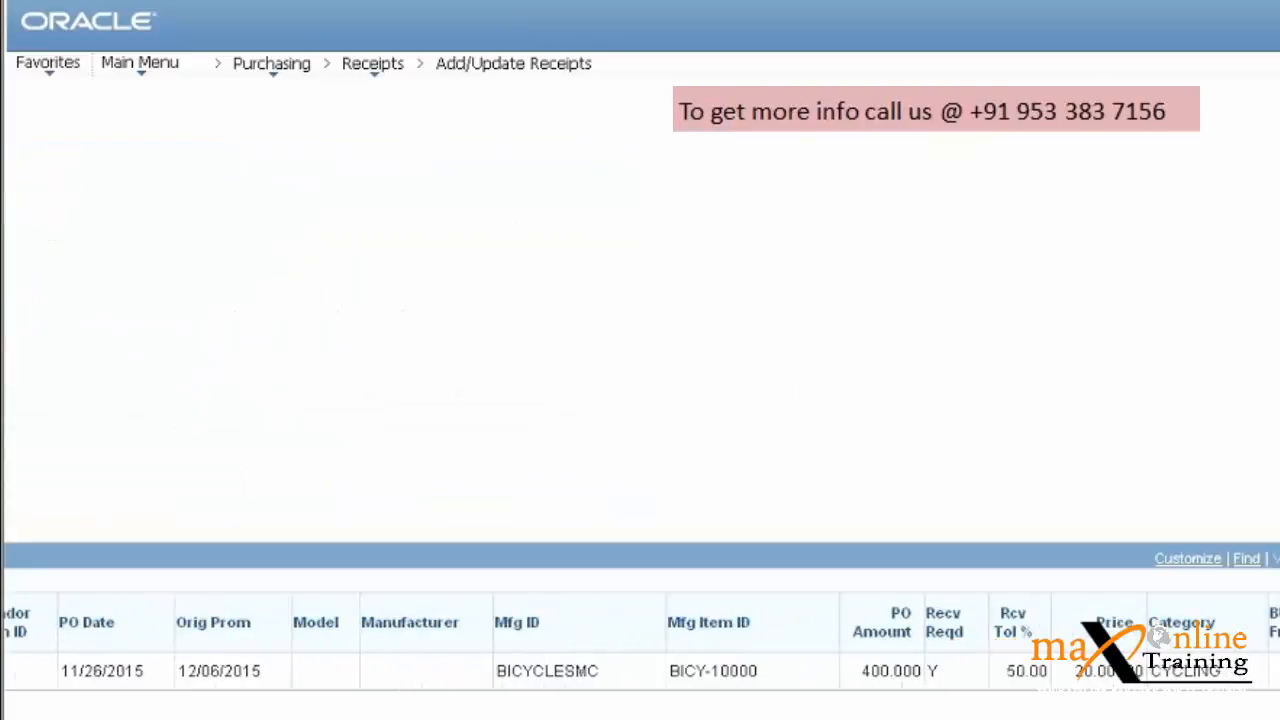
pyautogui.hscroll(-12, 640, 432)
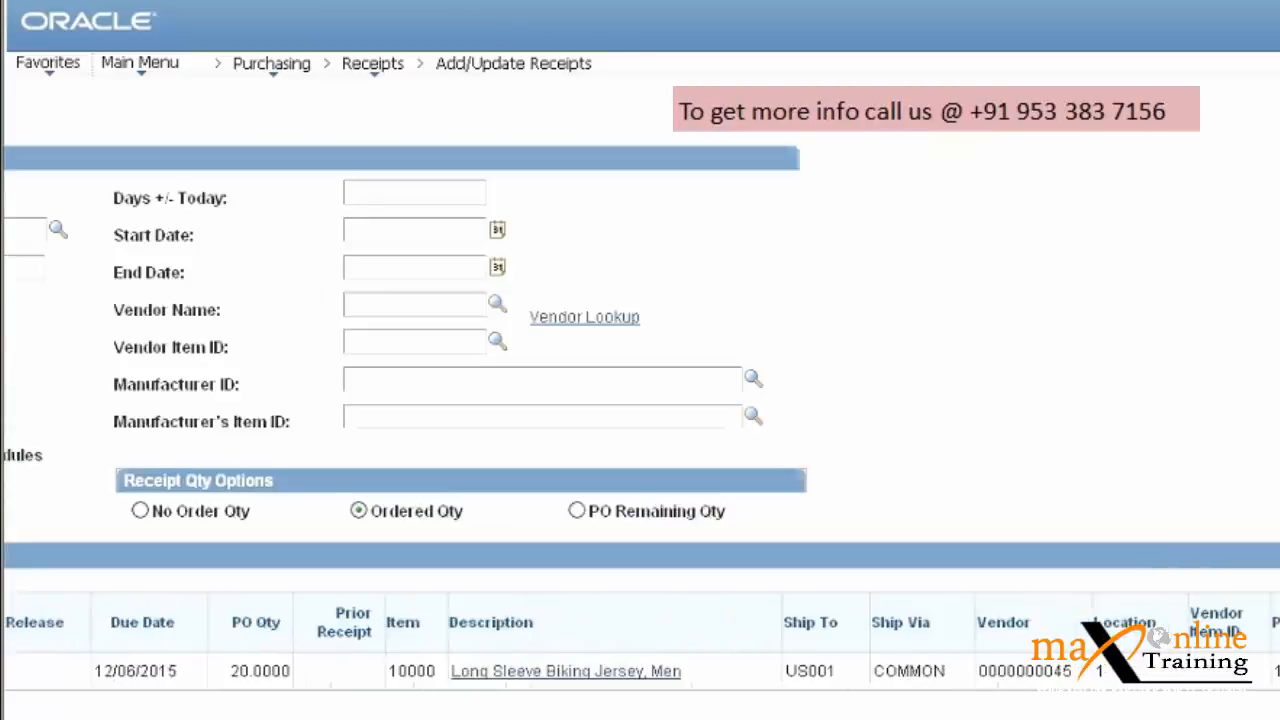
pyautogui.hscroll(-4, 640, 432)
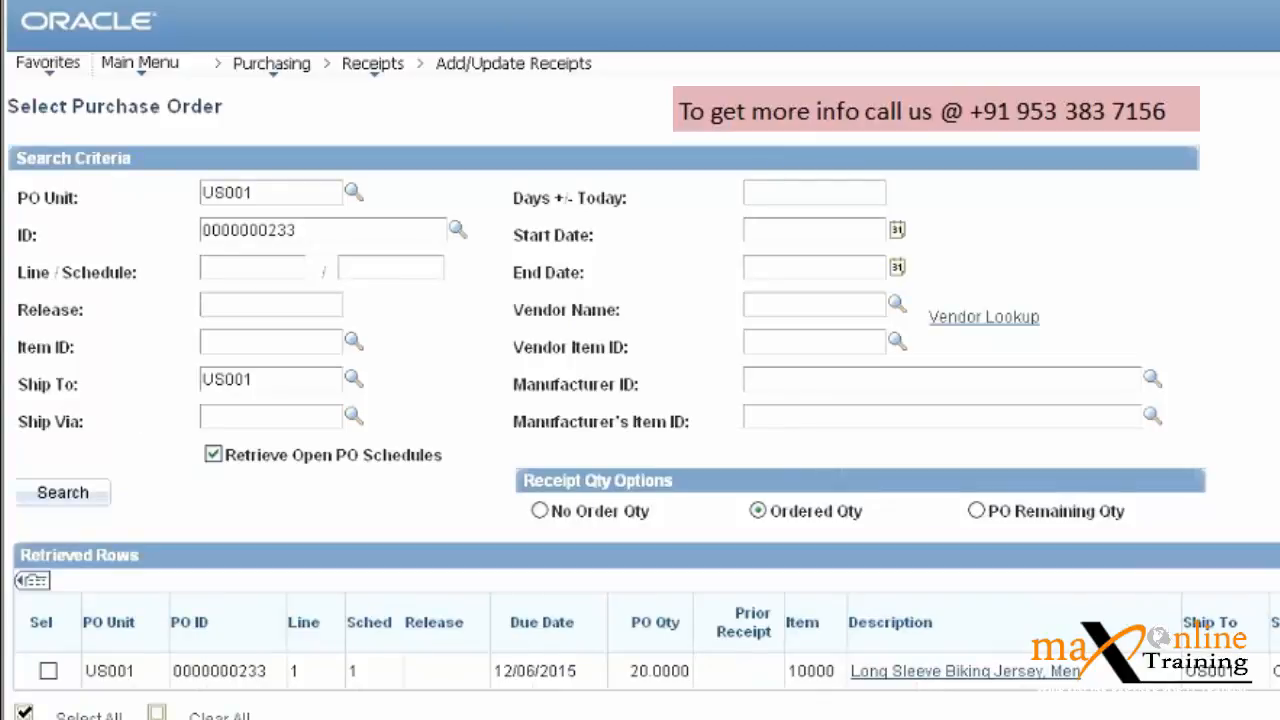
pyautogui.scroll(-3, 640, 400)
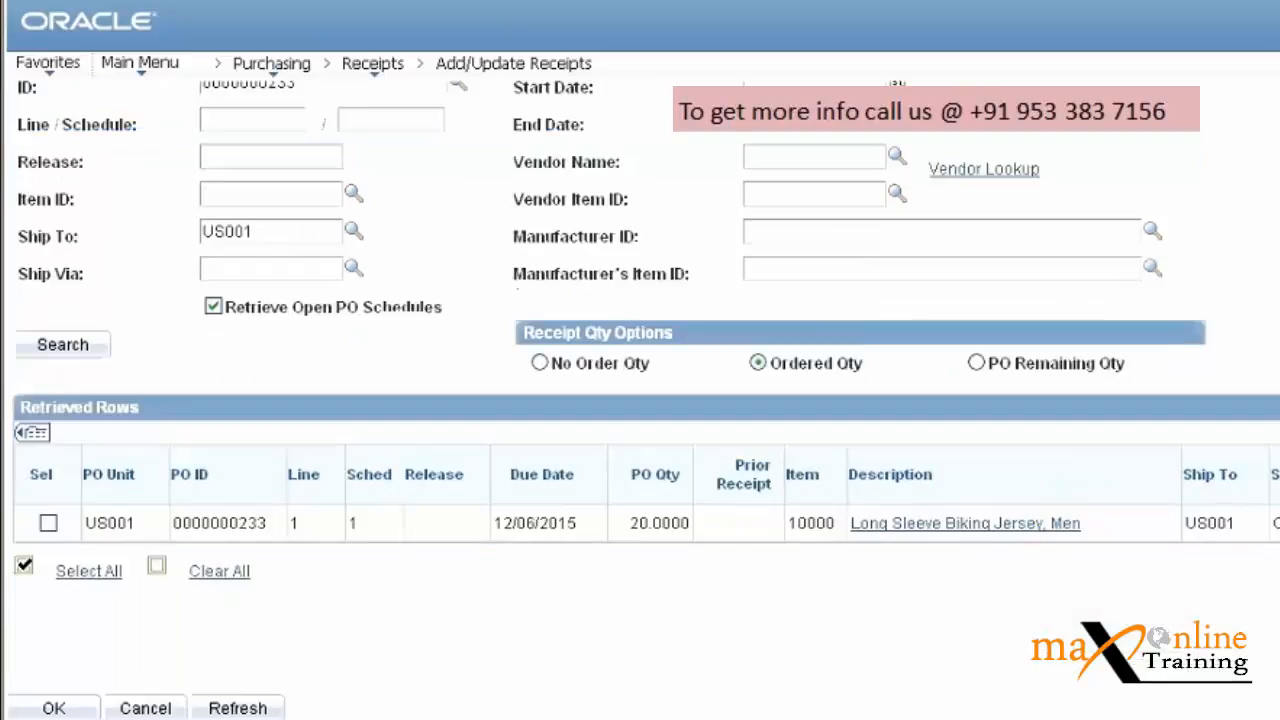
pyautogui.click(56, 708)
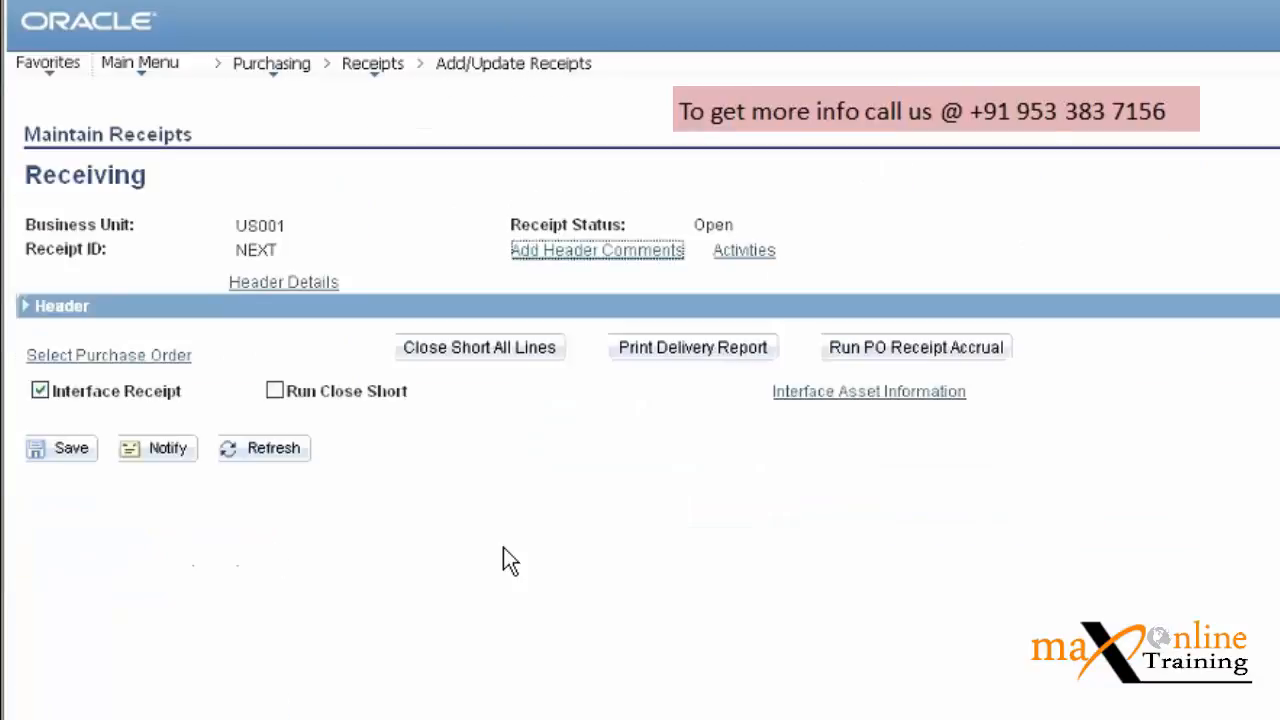
pyautogui.click(332, 288)
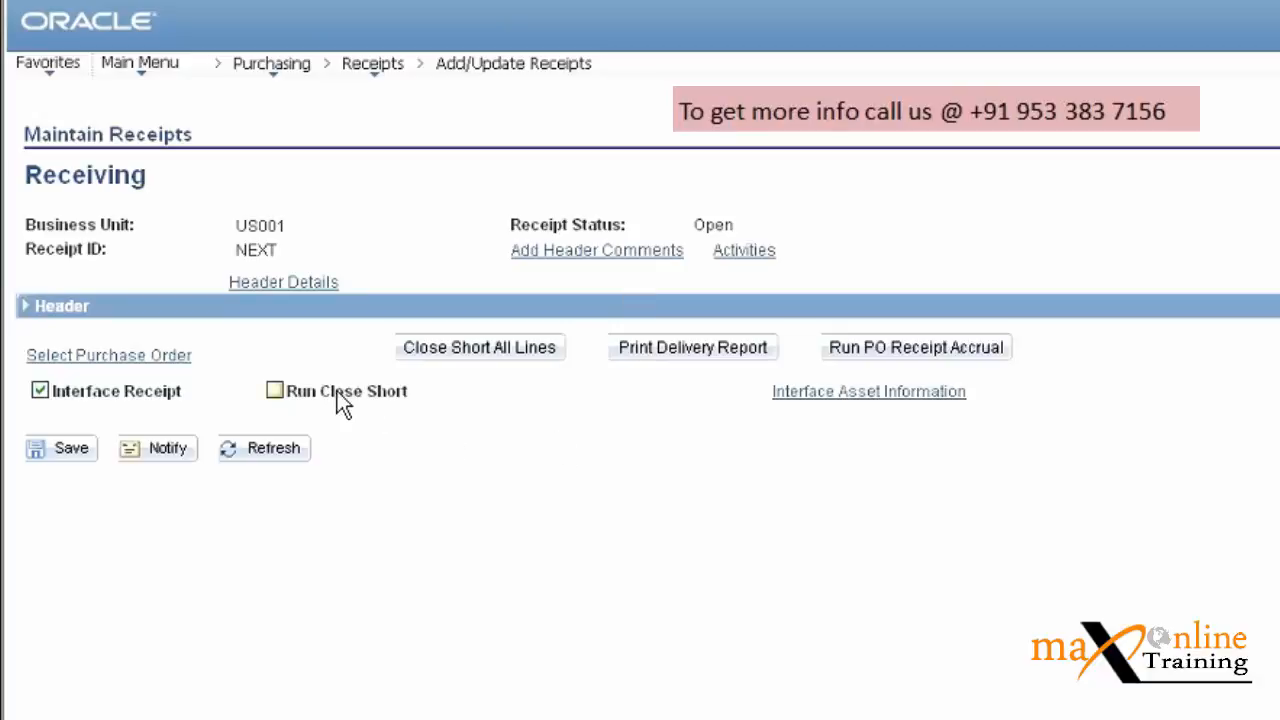
pyautogui.click(60, 357)
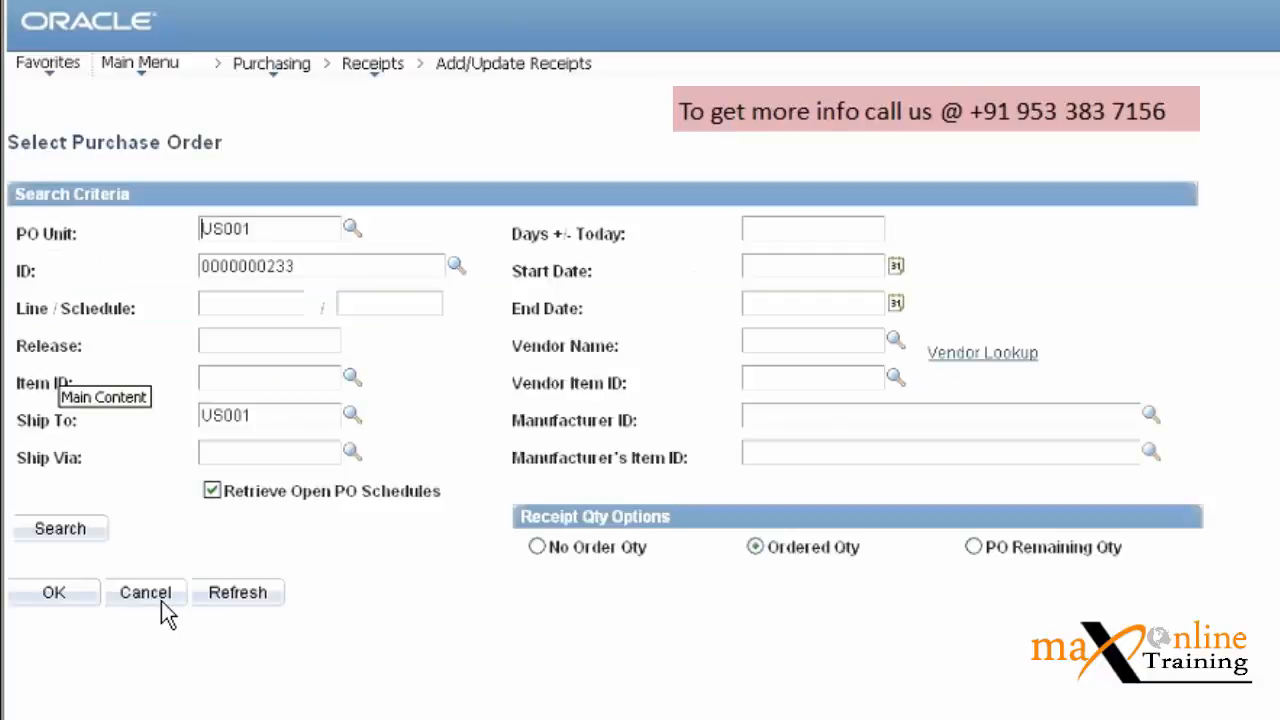
pyautogui.click(89, 598)
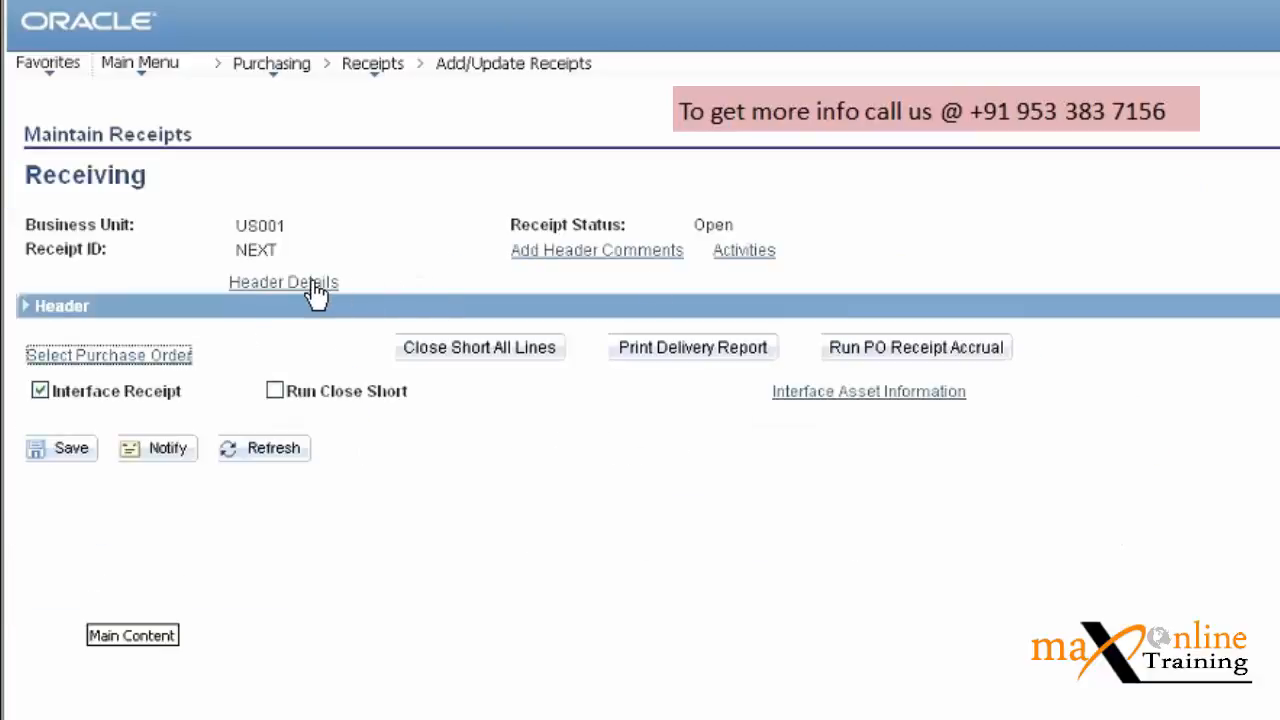
# Open the receipt's Header Details, review them, and place the caret in the invoice number field.
pyautogui.click(314, 285)
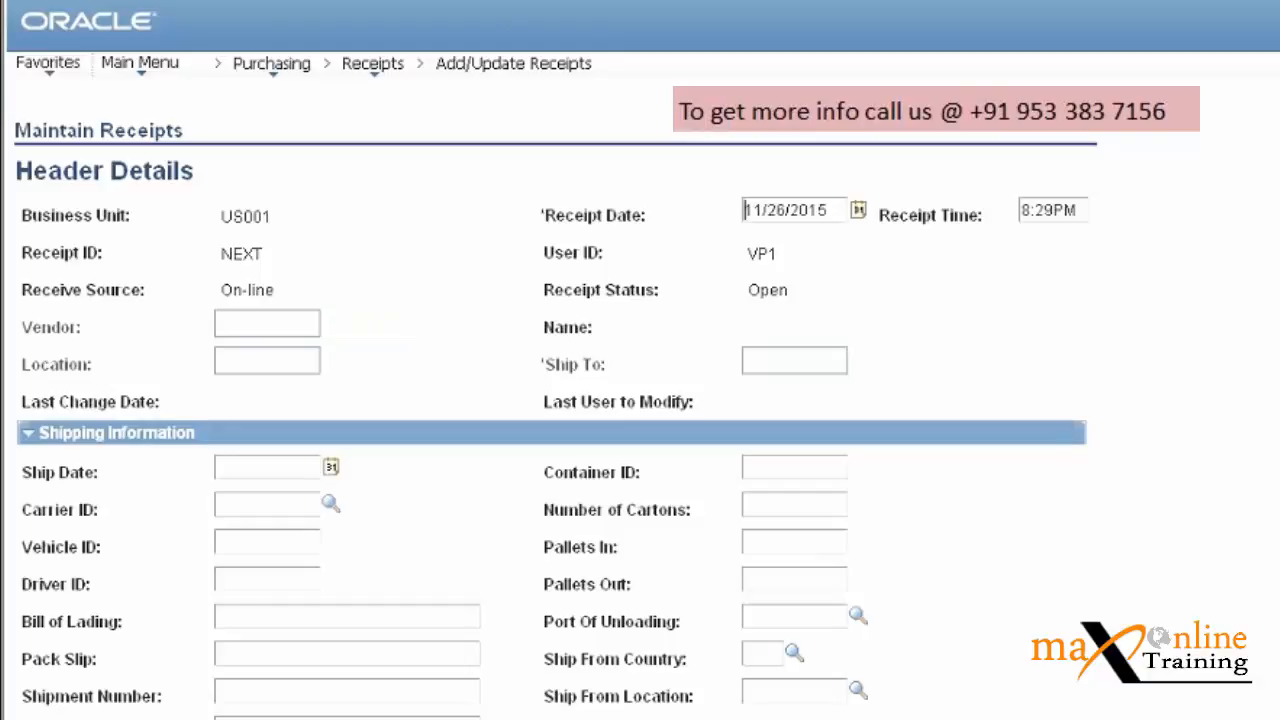
pyautogui.scroll(-2, 340, 320)
pyautogui.scroll(-5, 1058, 312)
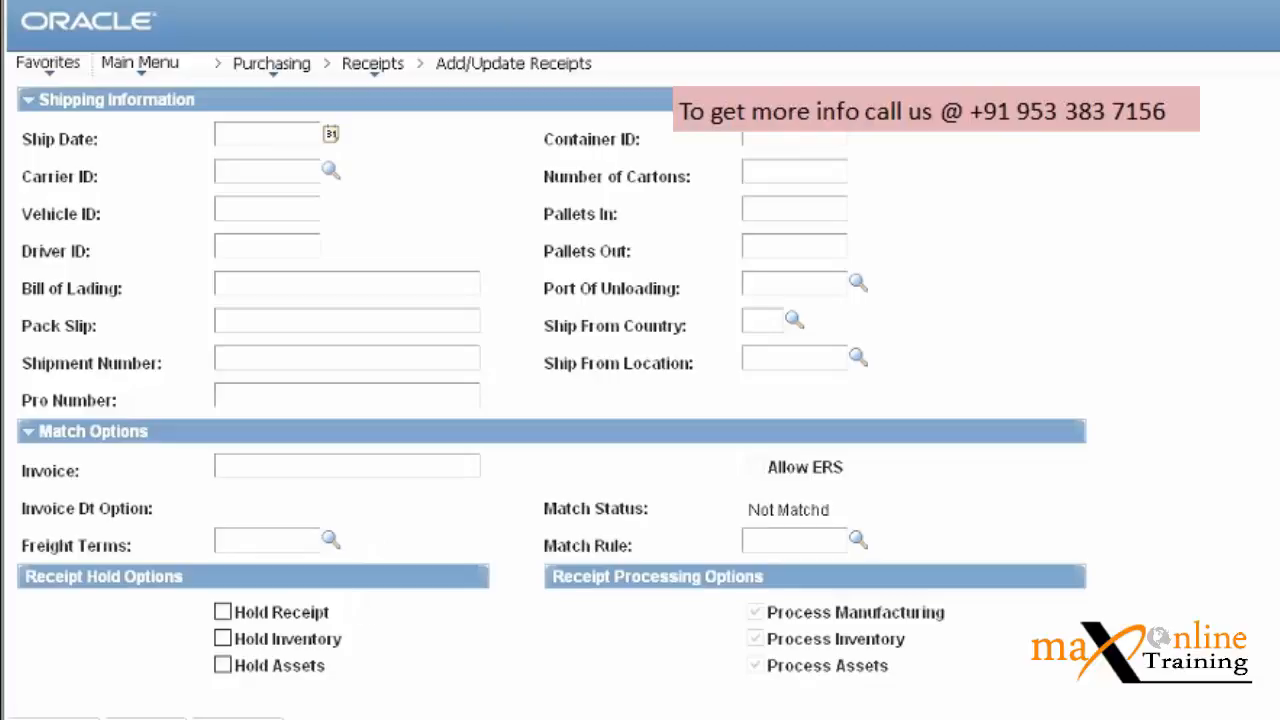
pyautogui.scroll(7, 232, 342)
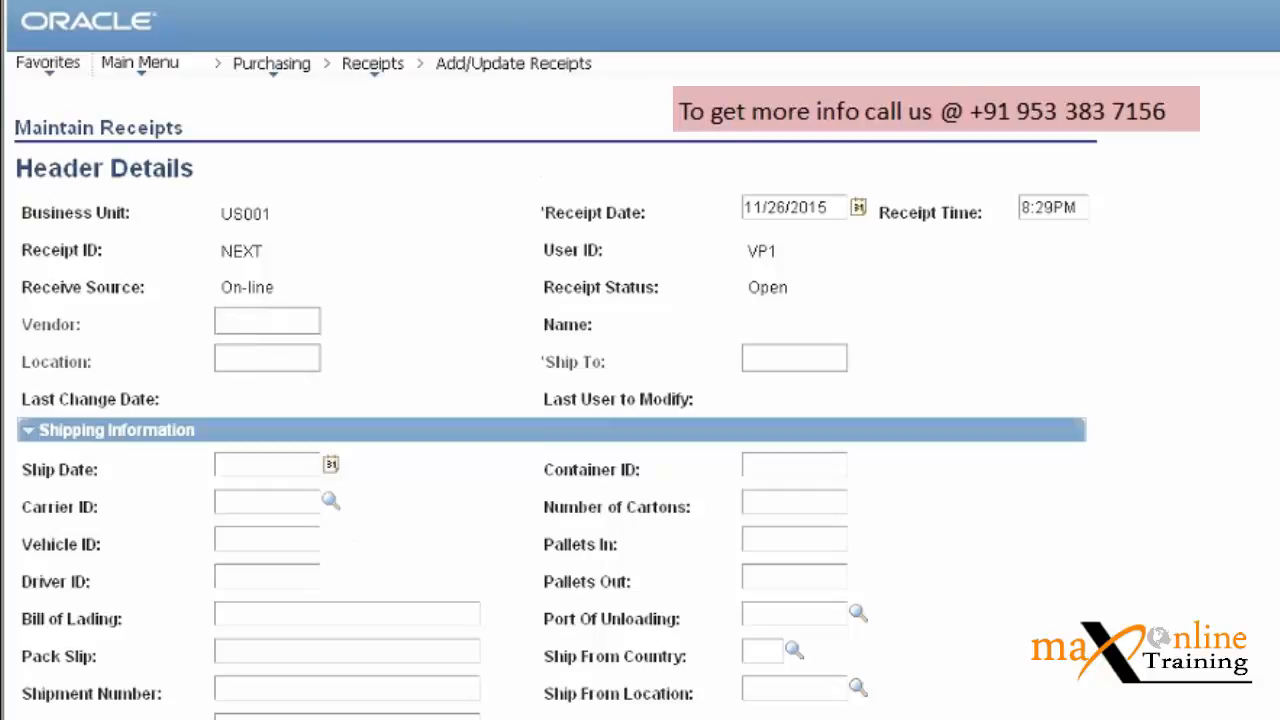
pyautogui.scroll(-7, 1008, 402)
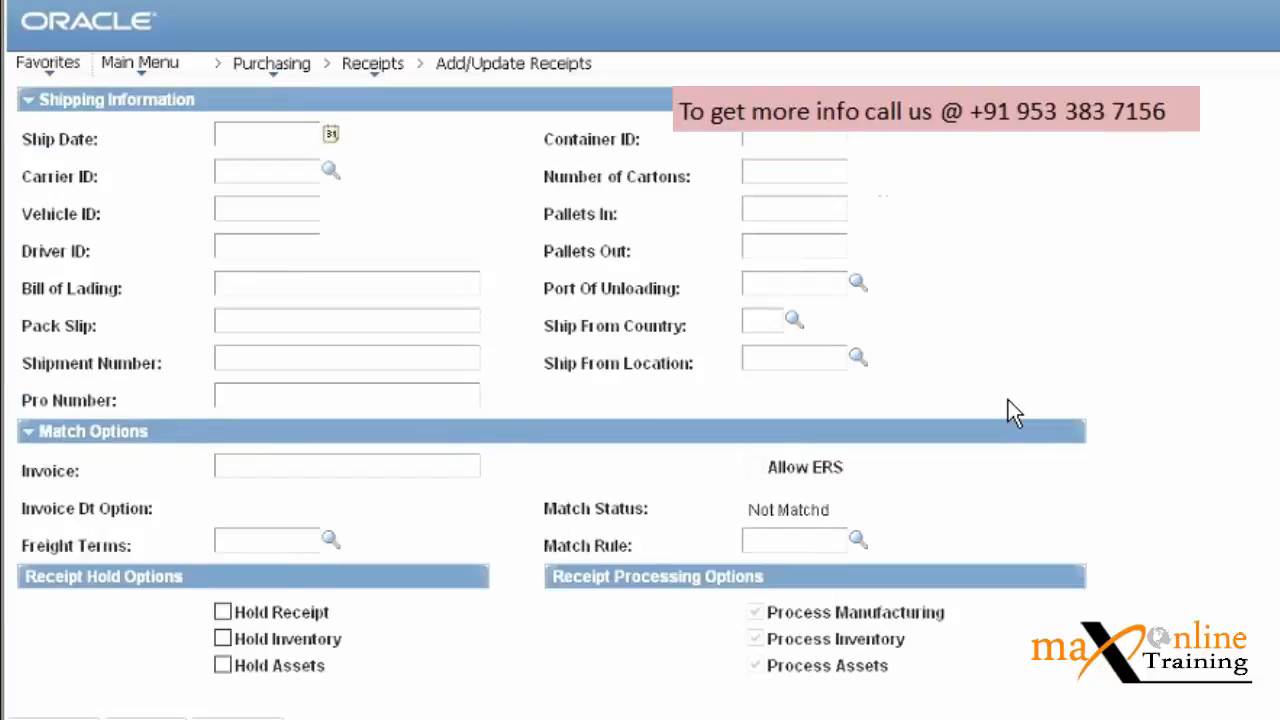
pyautogui.click(239, 464)
# Toggle Hold Receipt, Hold Inventory and Hold Assets on and back off, leaving all unset.
pyautogui.click(223, 611)
pyautogui.click(223, 611)
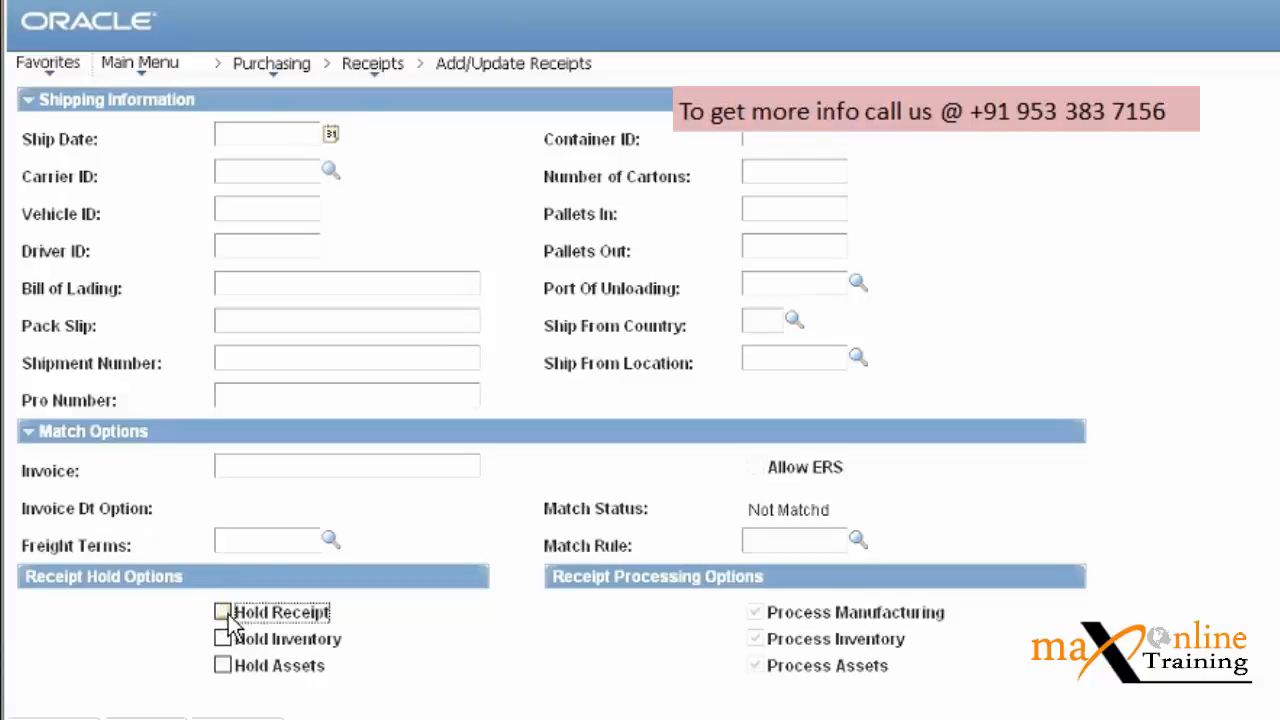
pyautogui.click(223, 639)
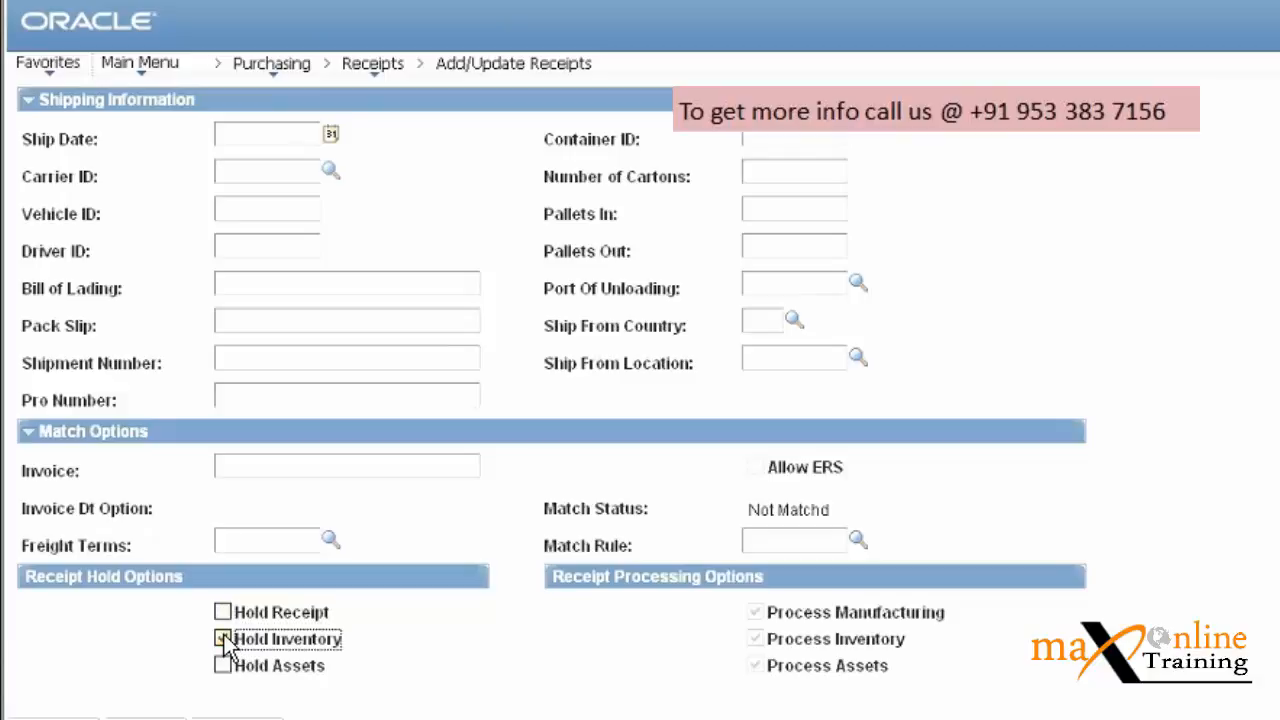
pyautogui.click(223, 639)
pyautogui.click(222, 666)
pyautogui.click(222, 666)
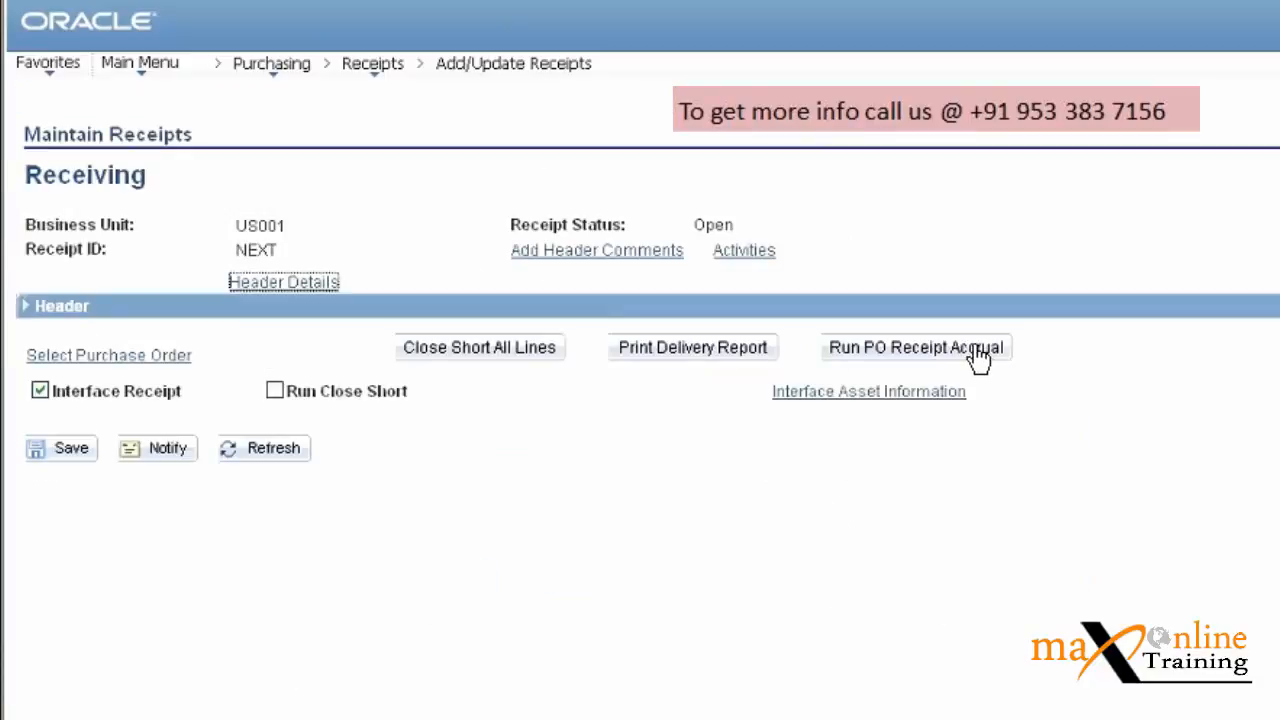
# Run PO Receipt Accrual with SHARE entry event PO_RECV1 and dismiss the required-fields message.
pyautogui.click(973, 355)
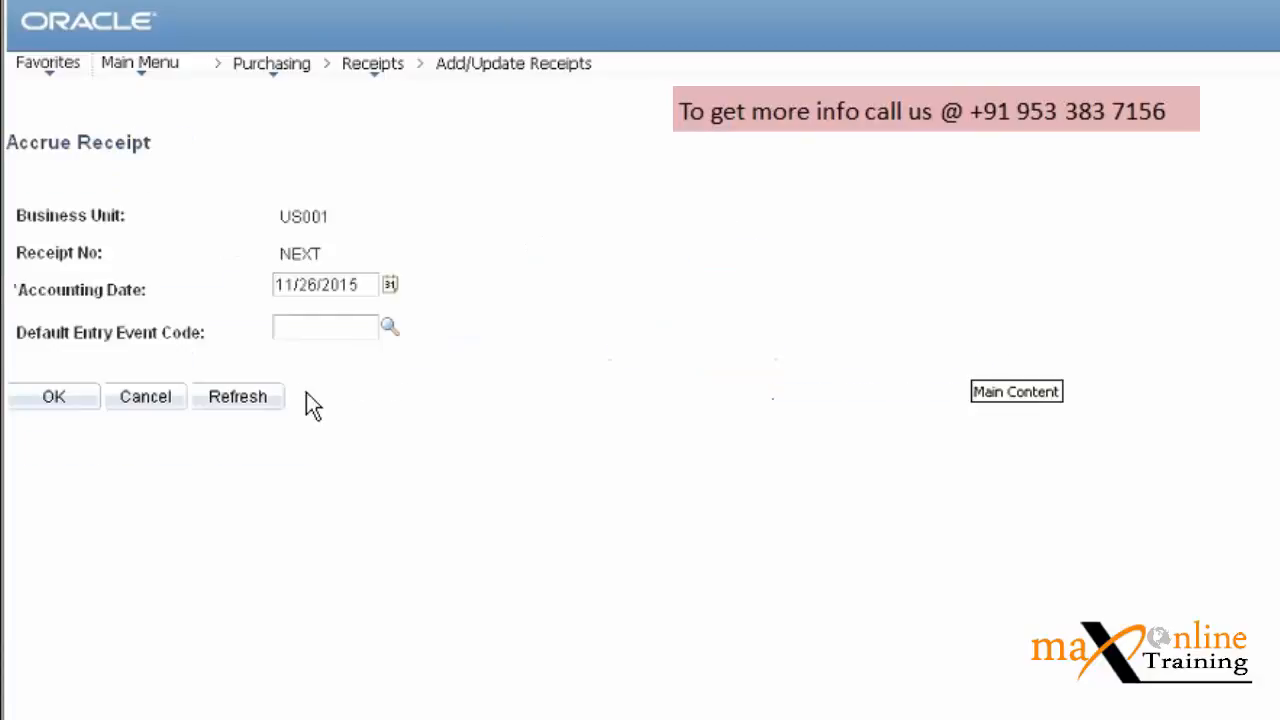
pyautogui.click(389, 327)
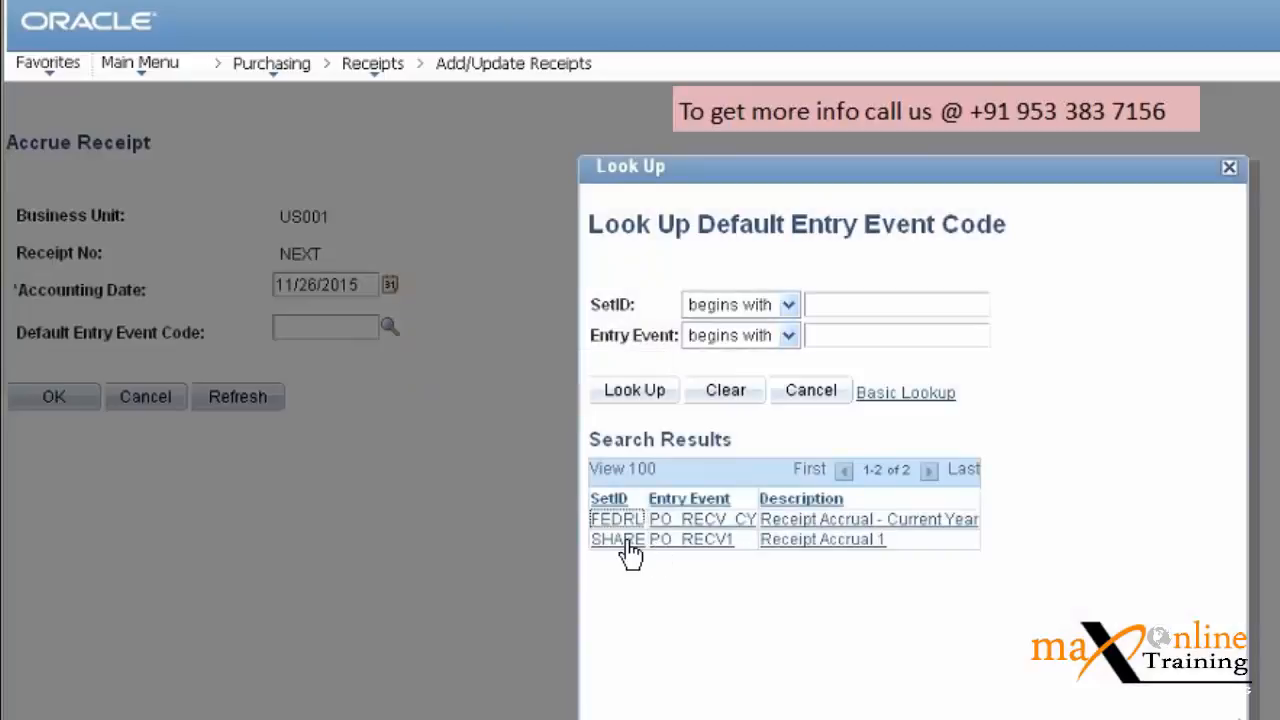
pyautogui.click(620, 540)
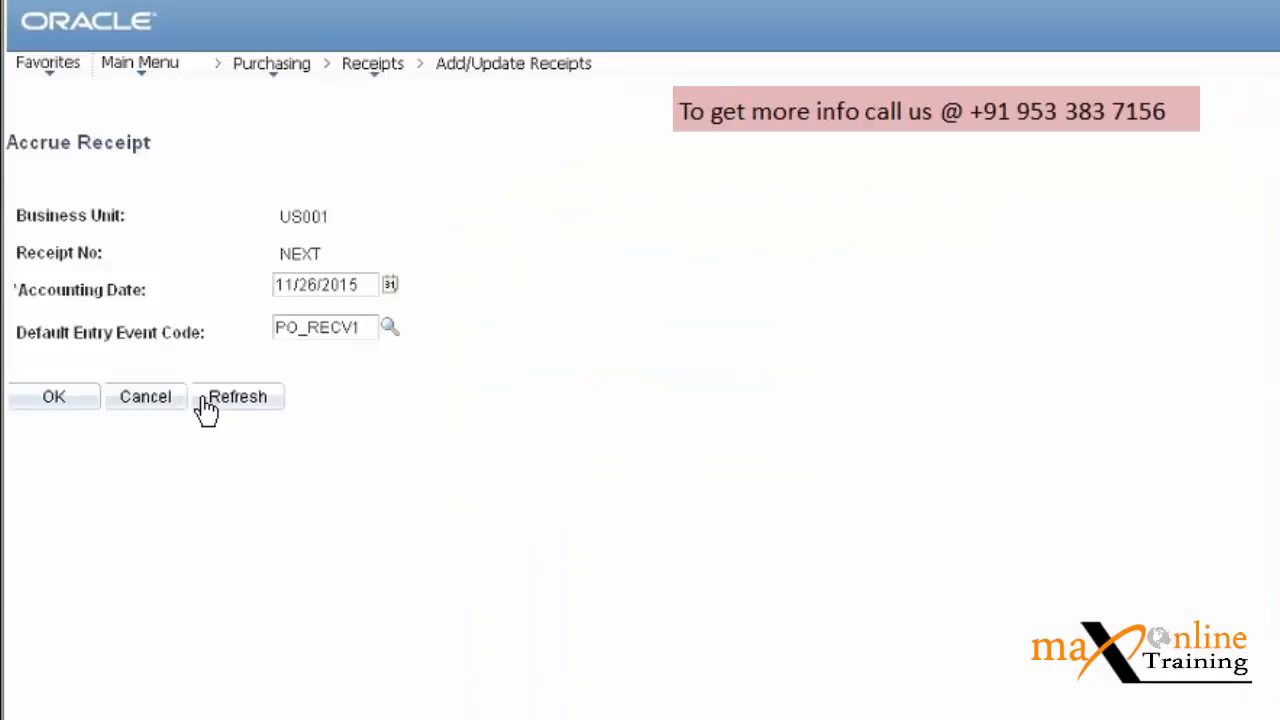
pyautogui.click(52, 400)
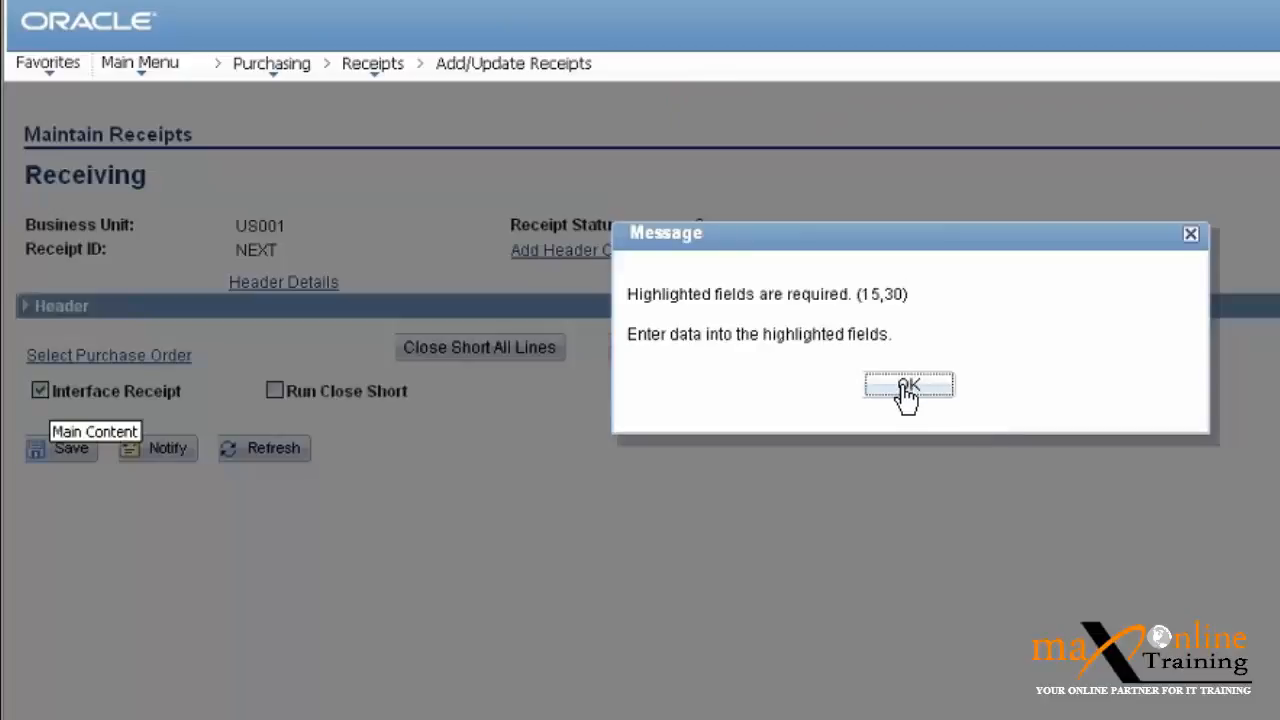
pyautogui.click(908, 388)
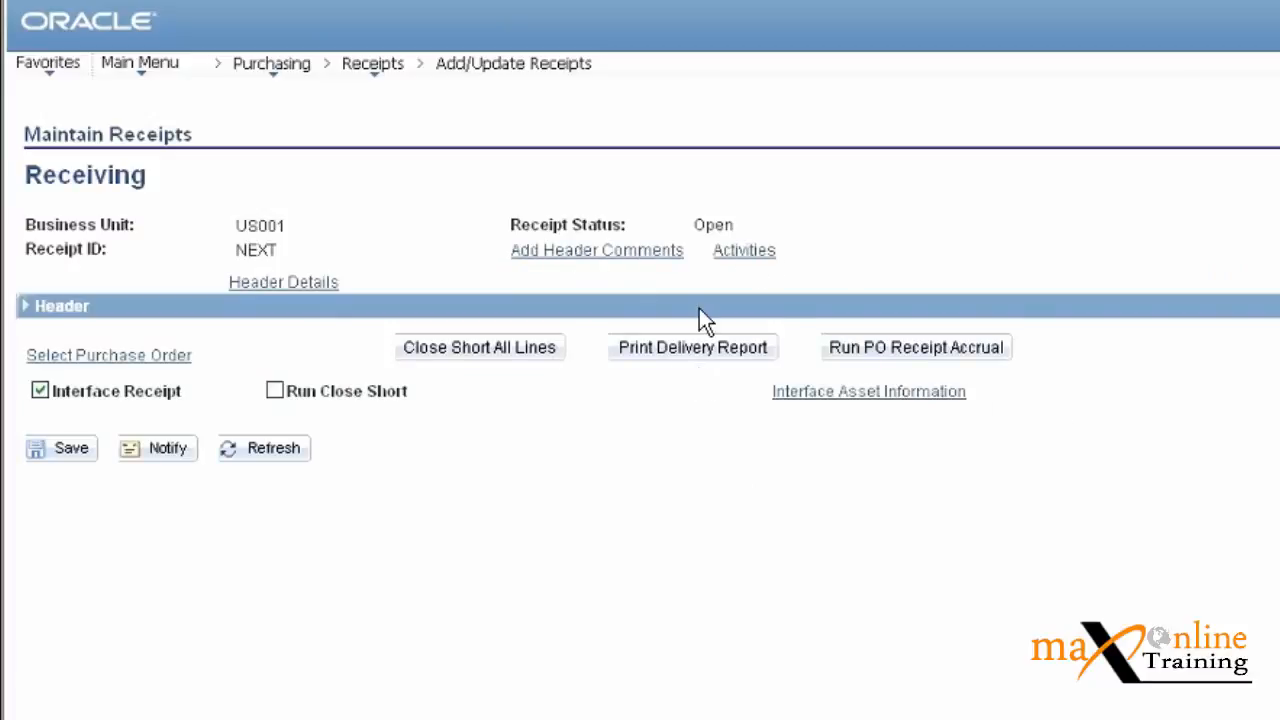
# Close short all receipt lines, try saving, then expand the Header to reach Header Details.
pyautogui.click(482, 346)
pyautogui.click(68, 449)
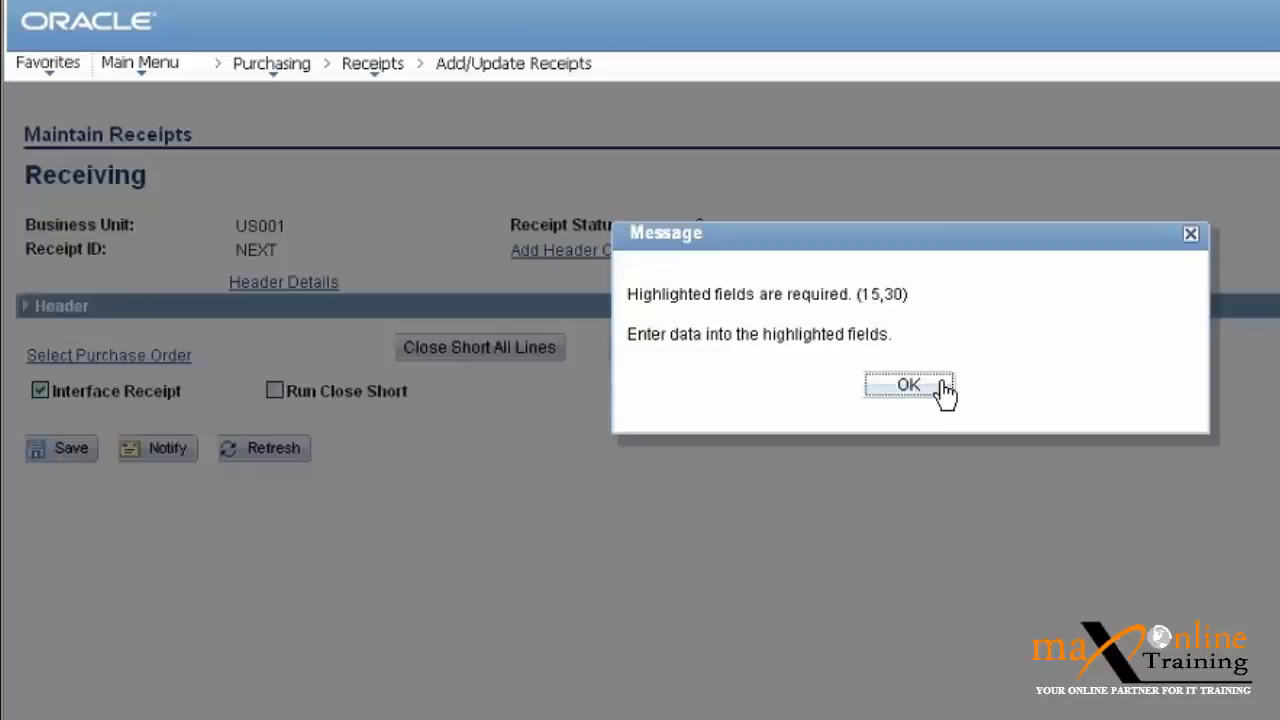
pyautogui.click(910, 388)
pyautogui.click(25, 306)
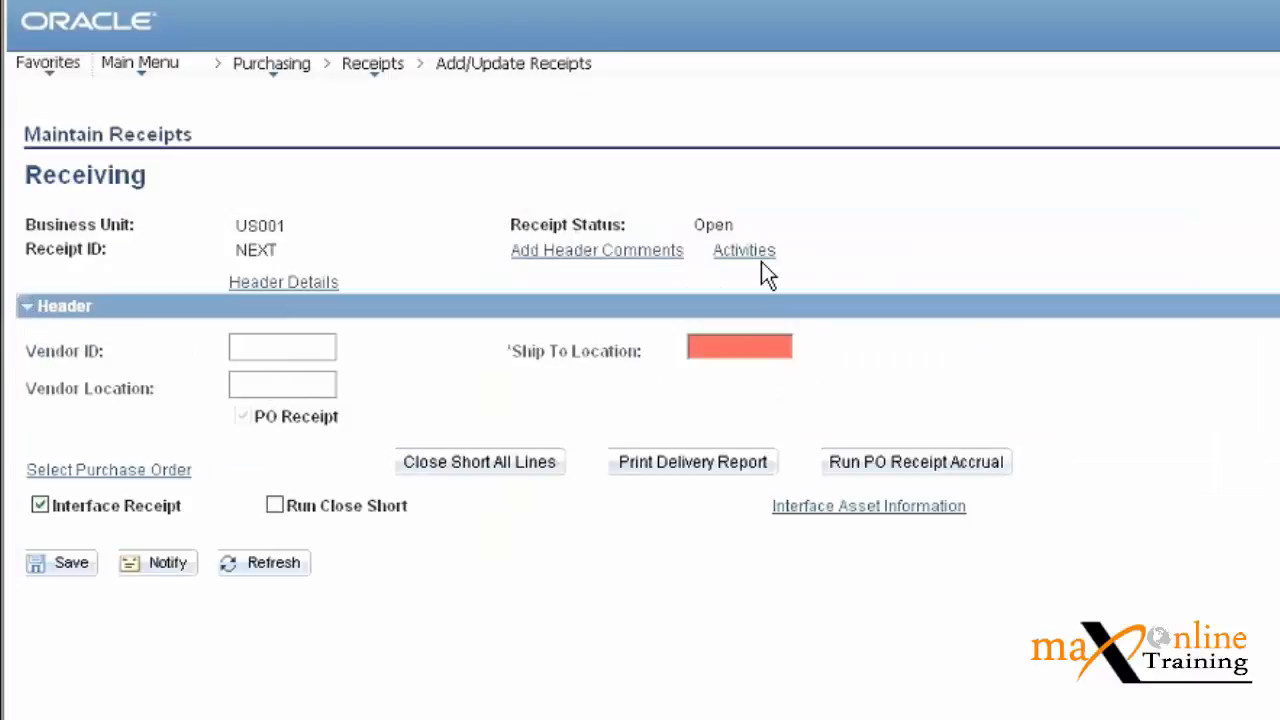
pyautogui.click(290, 286)
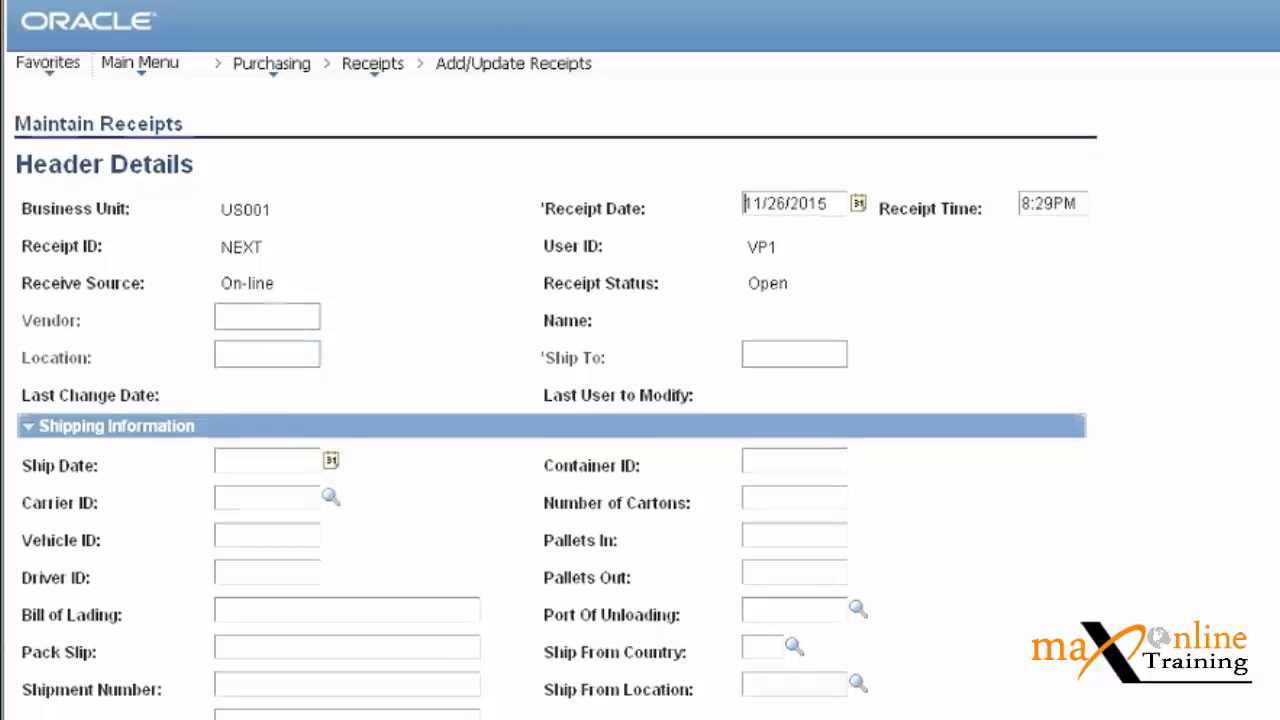
# Set the receipt's Ship Date to 11/26/2015 from the calendar and dismiss the required-field message.
pyautogui.scroll(-3, 640, 400)
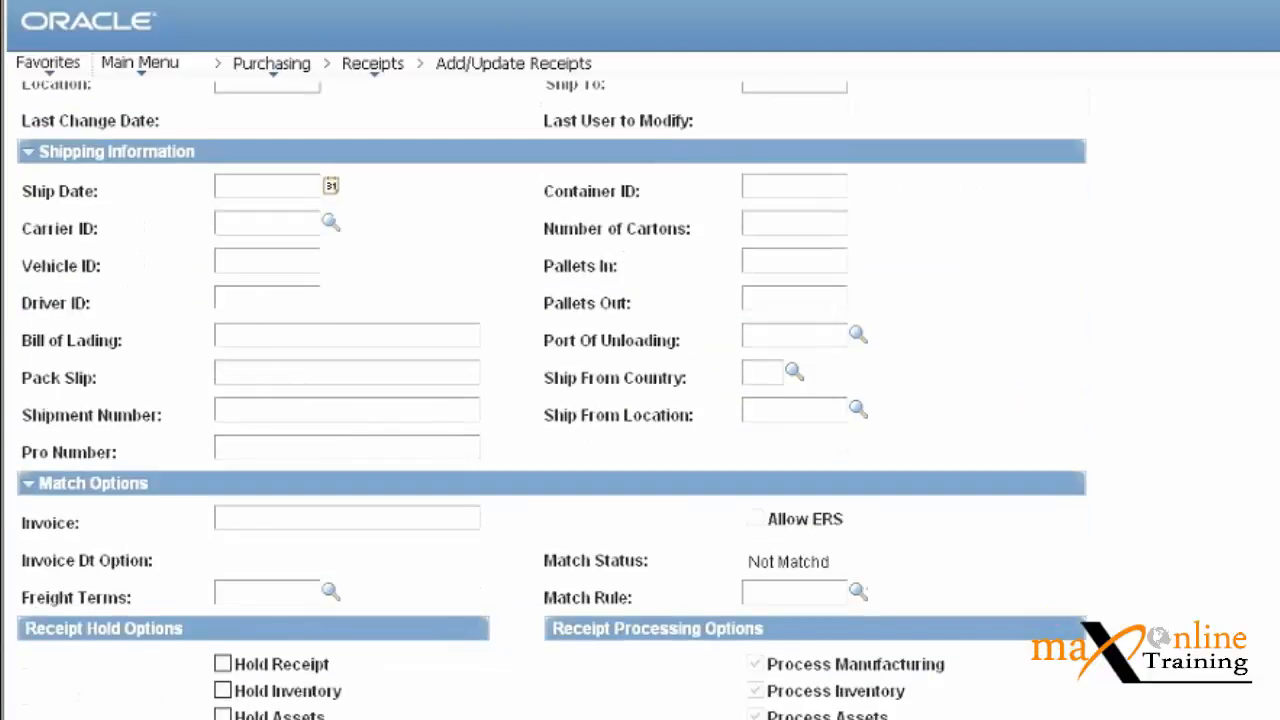
pyautogui.scroll(1, 622, 155)
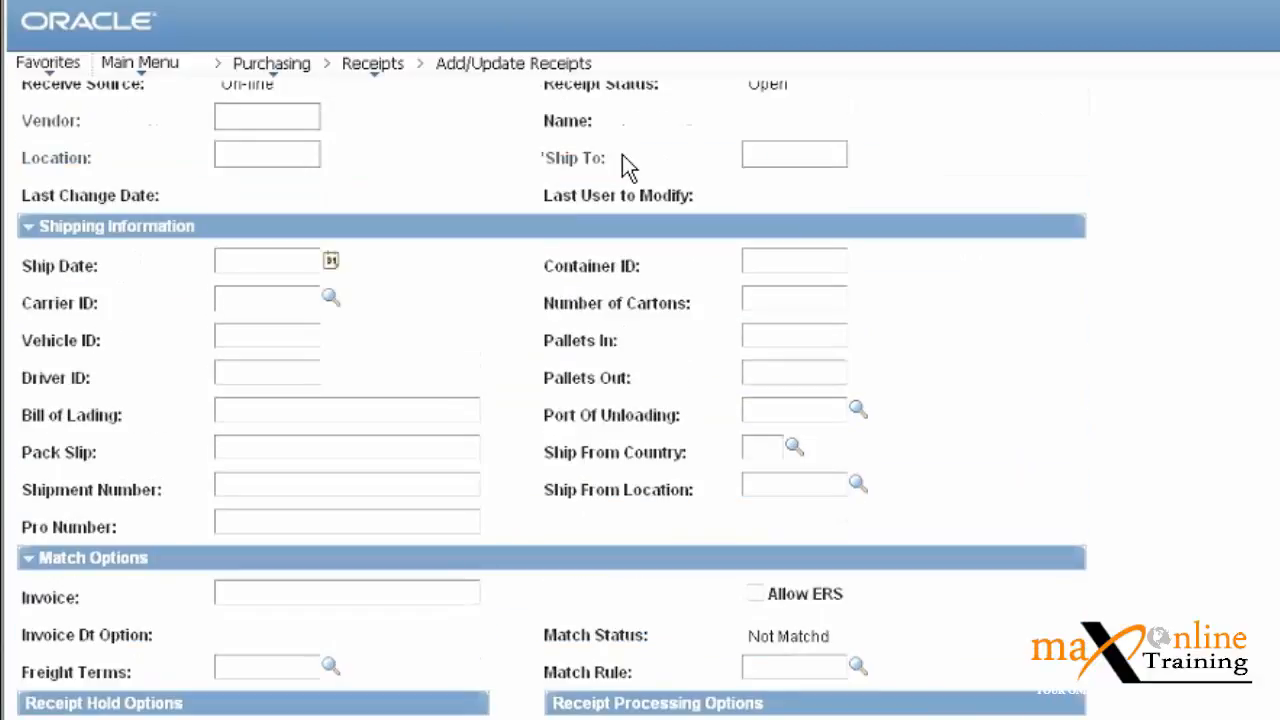
pyautogui.click(331, 261)
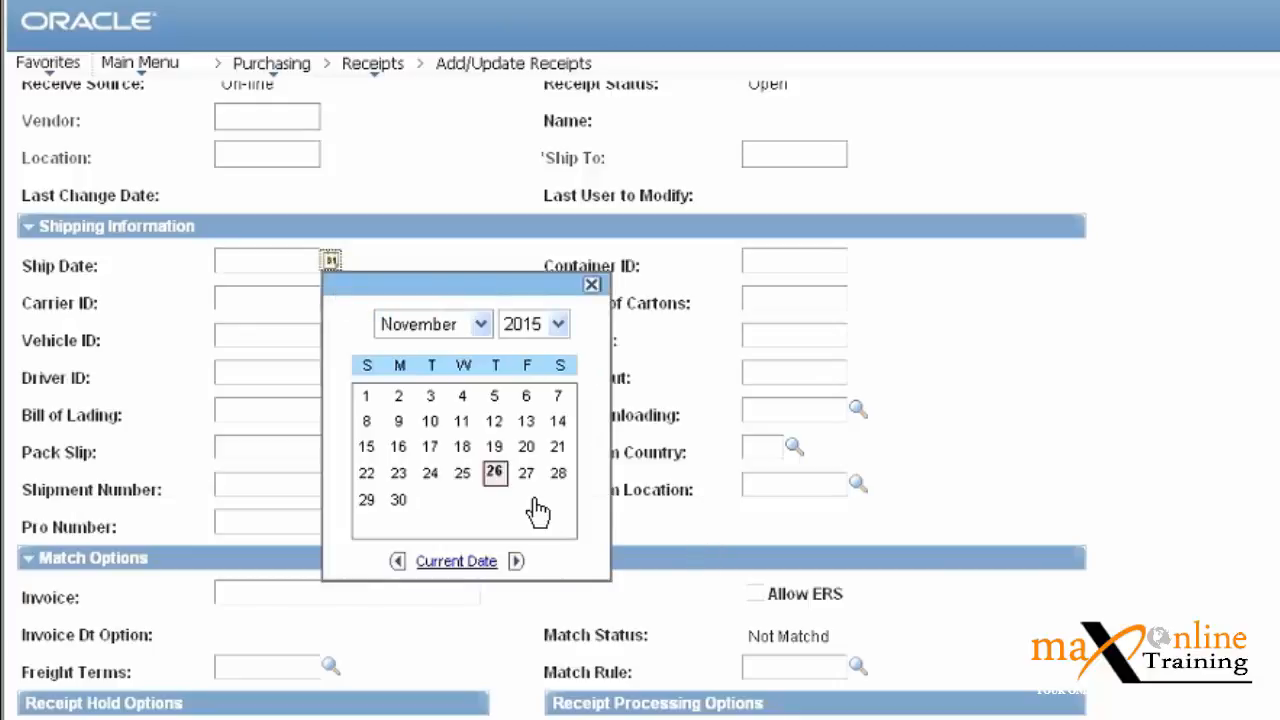
pyautogui.click(497, 474)
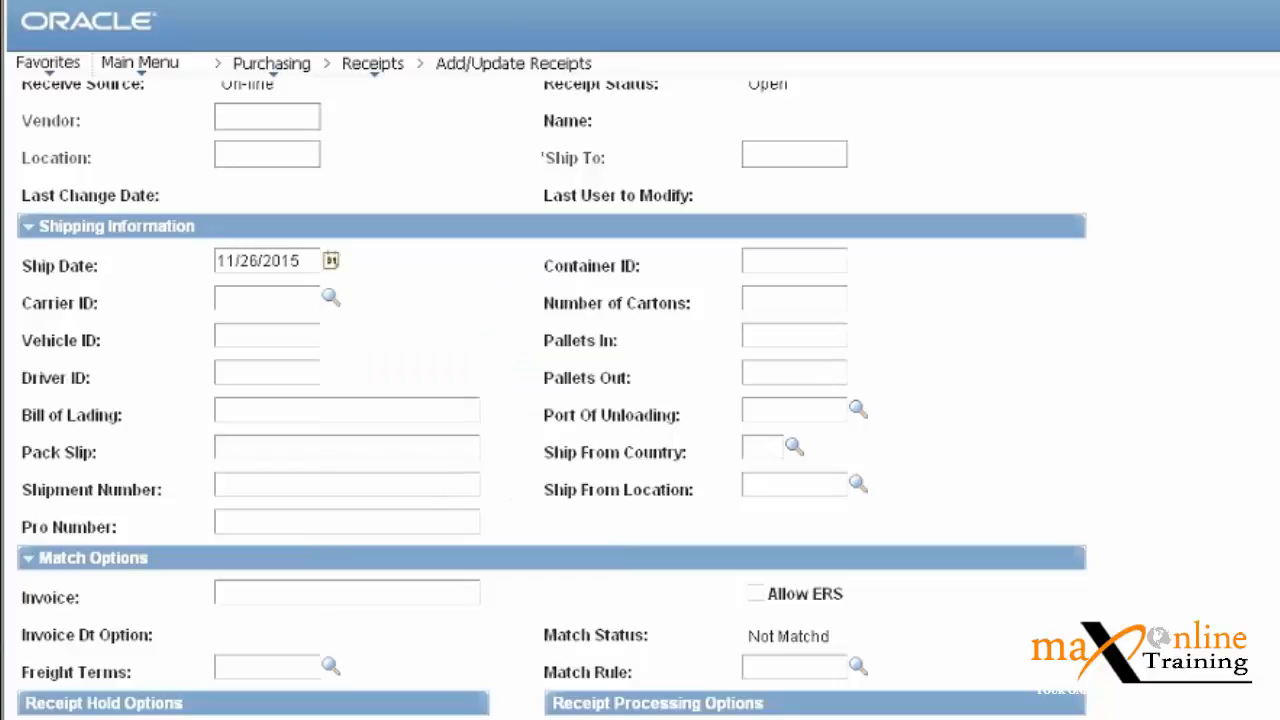
pyautogui.scroll(-1, 640, 400)
pyautogui.scroll(-3, 552, 400)
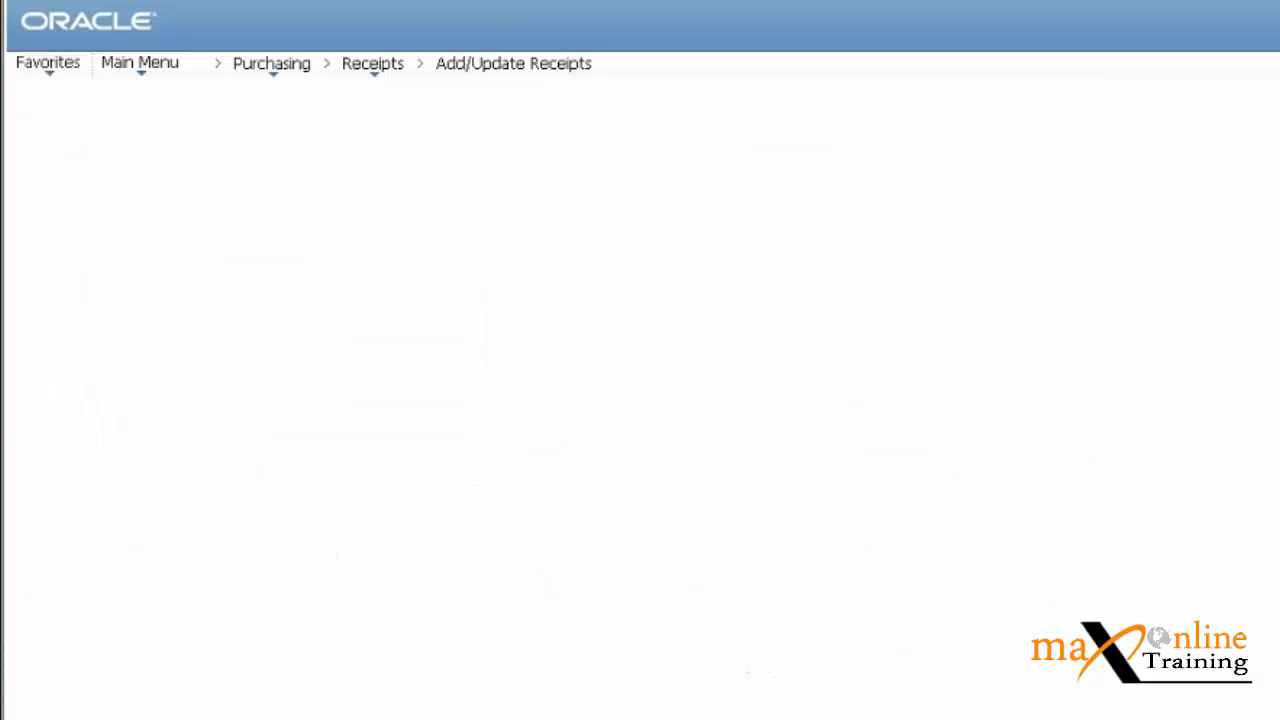
pyautogui.scroll(-3, 829, 386)
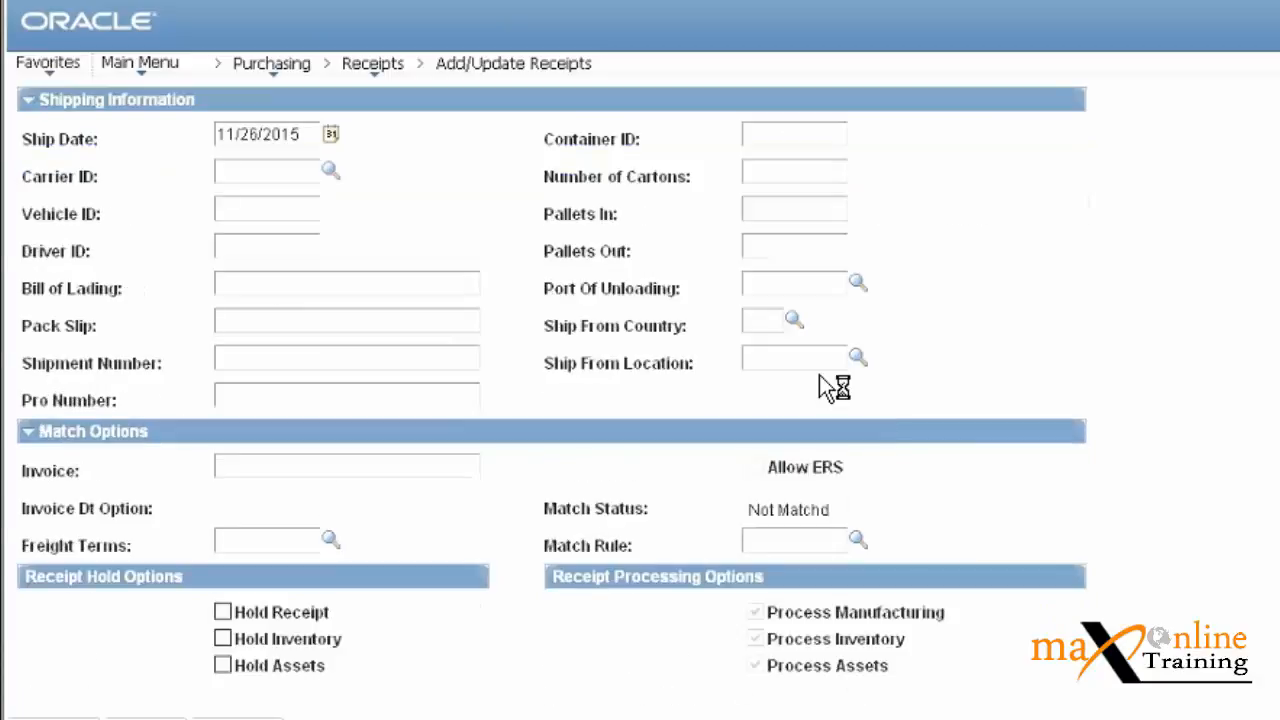
pyautogui.press('Return')
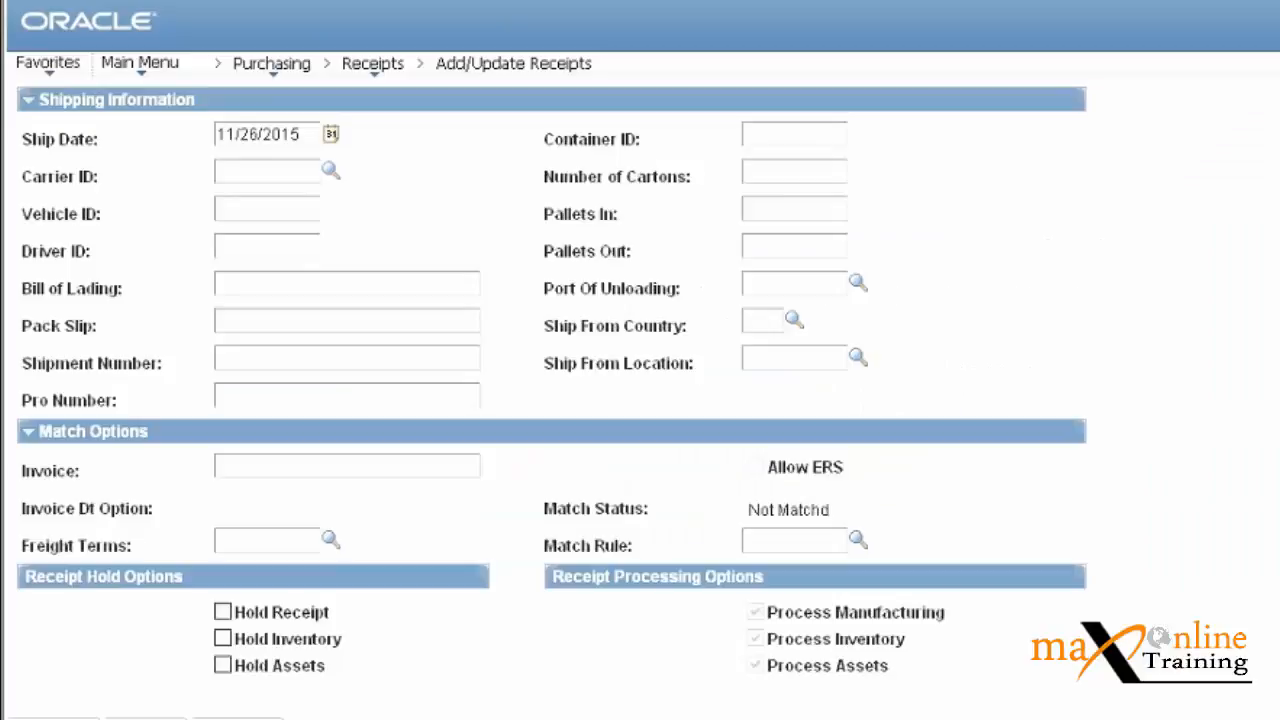
# View the empty Receipt Header Comments and leave them without changes.
pyautogui.scroll(2, 640, 400)
pyautogui.scroll(1, 800, 265)
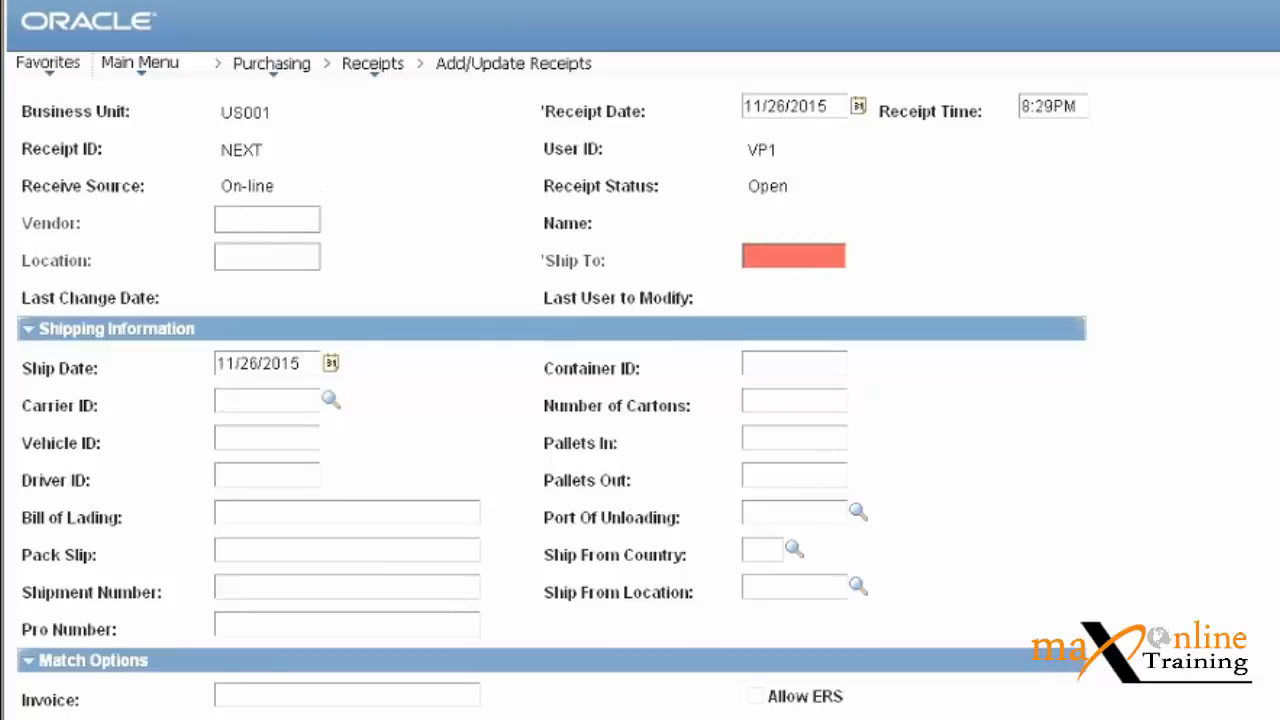
pyautogui.scroll(2, 680, 306)
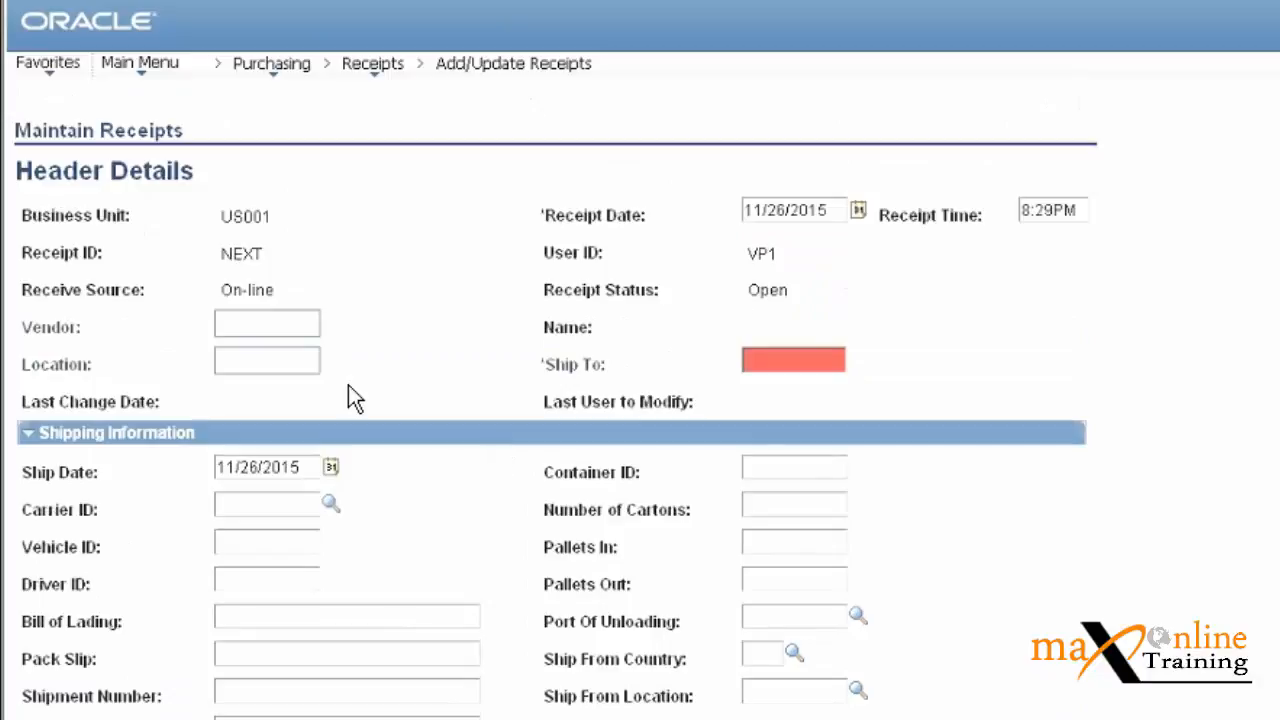
pyautogui.click(859, 212)
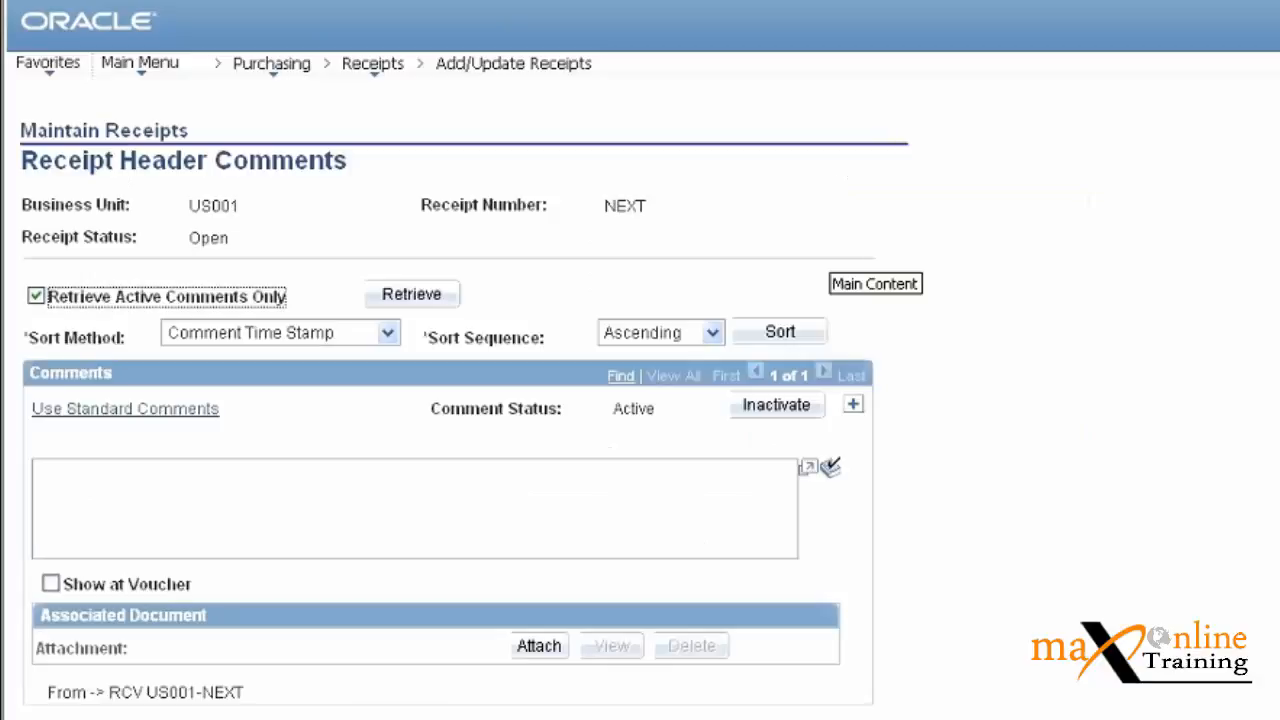
pyautogui.scroll(-1, 459, 409)
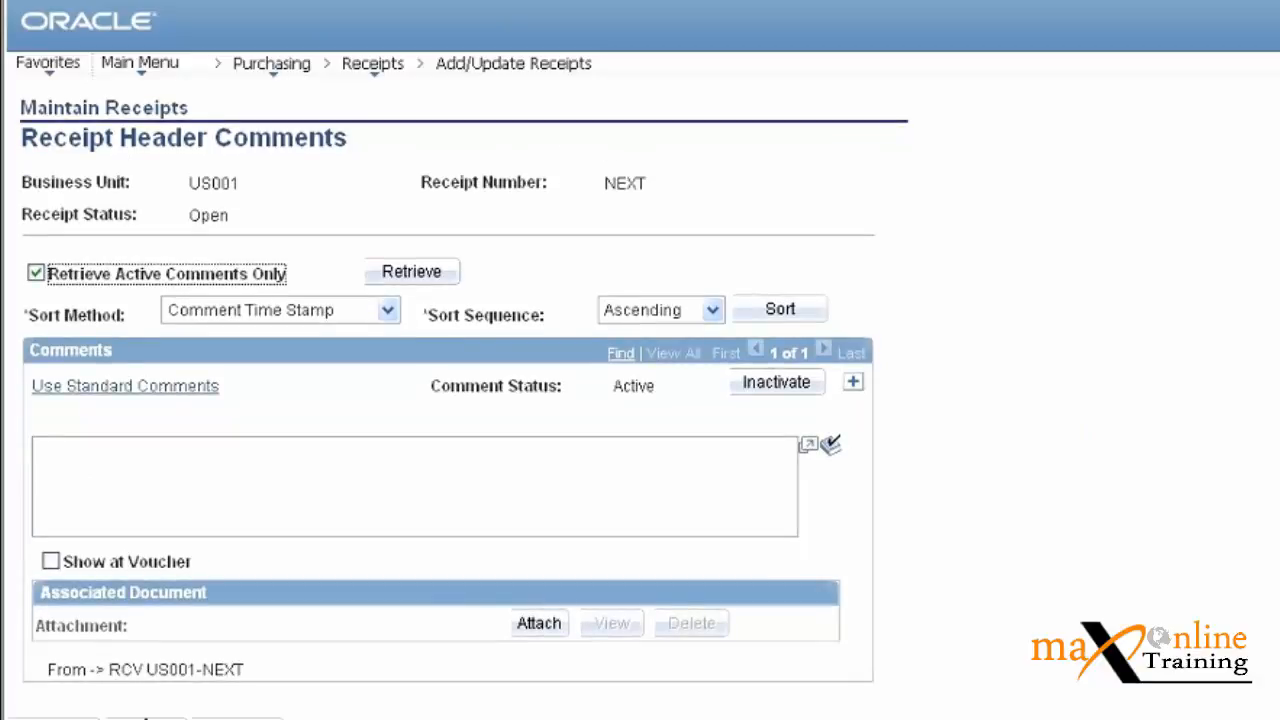
pyautogui.click(146, 718)
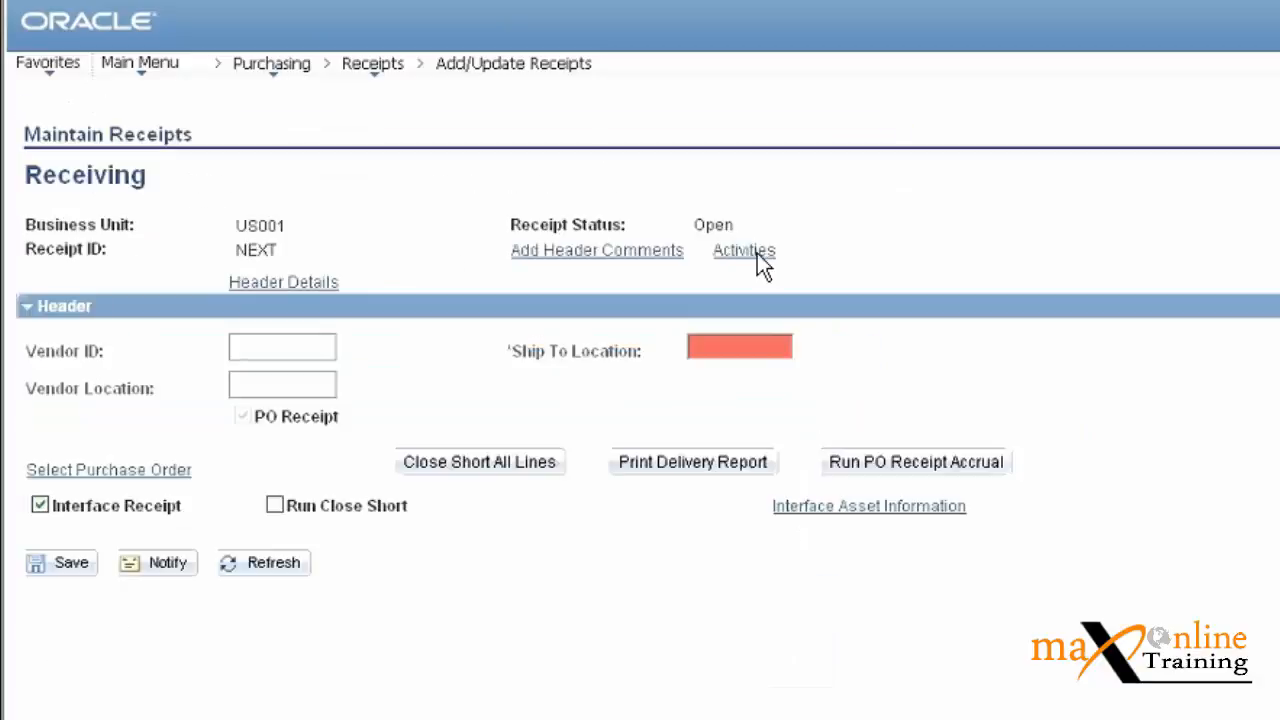
pyautogui.click(98, 470)
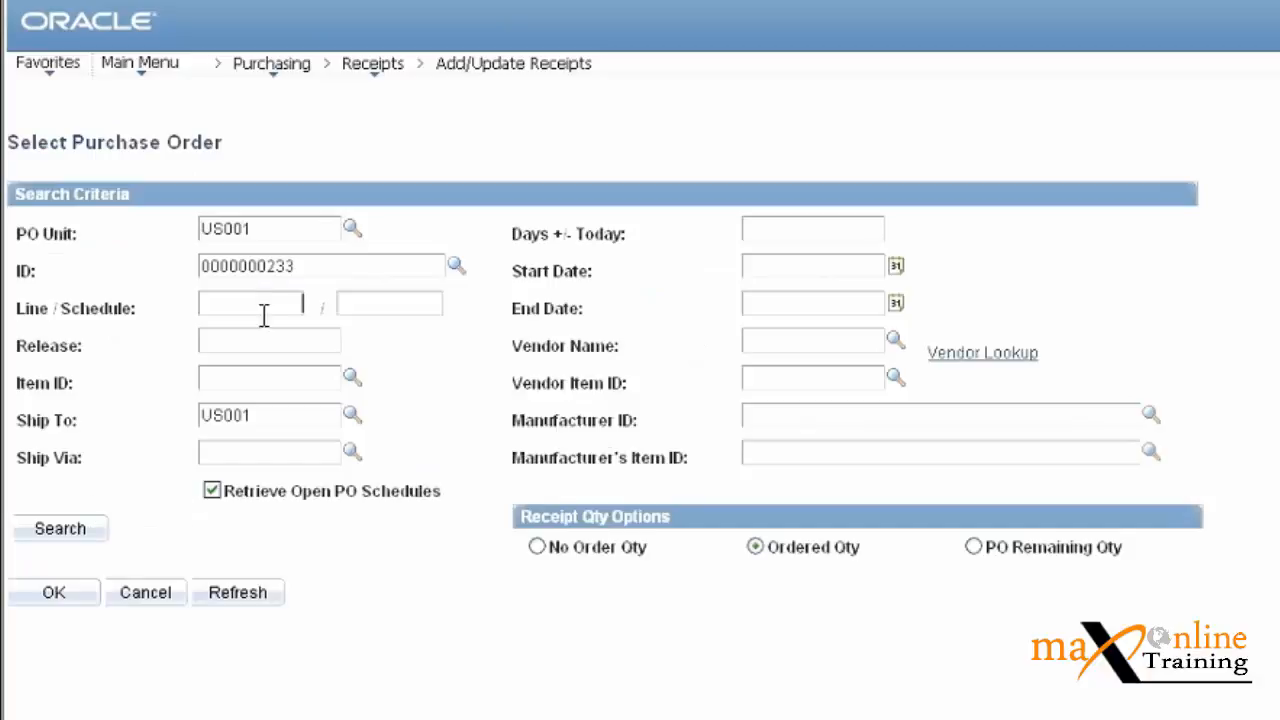
pyautogui.moveTo(256, 412); pyautogui.dragTo(165, 412)
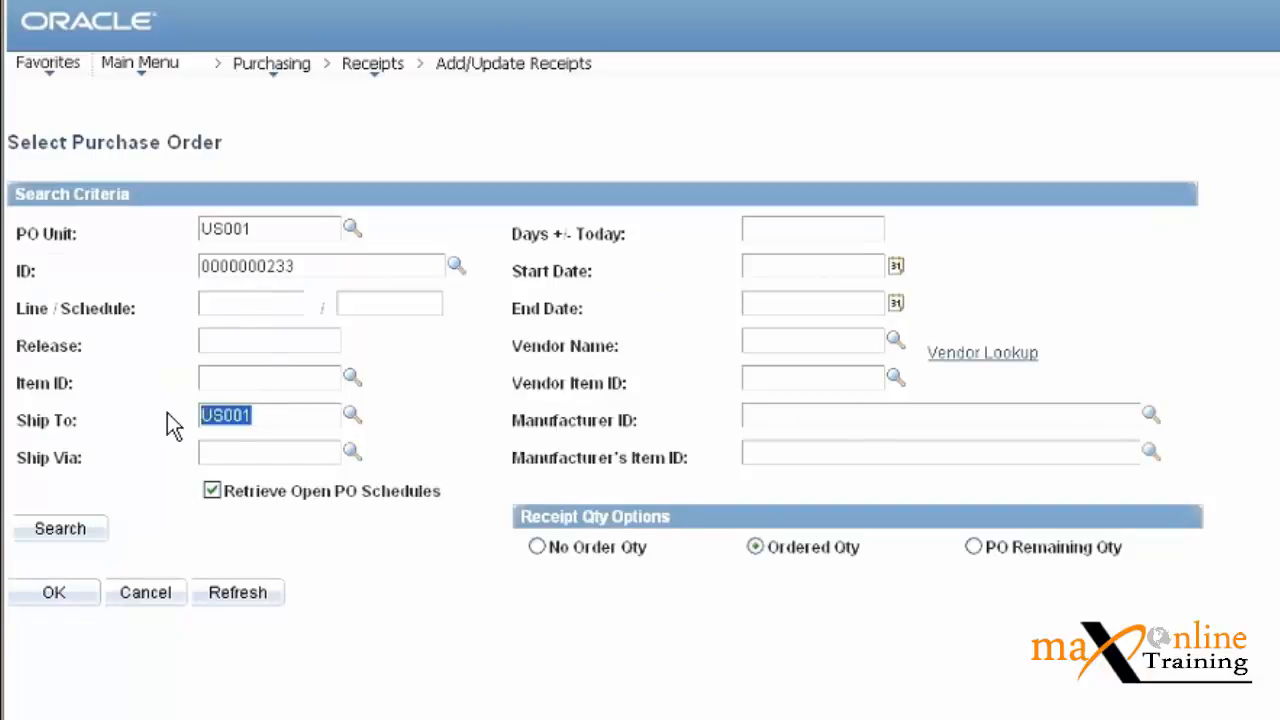
pyautogui.click(260, 372)
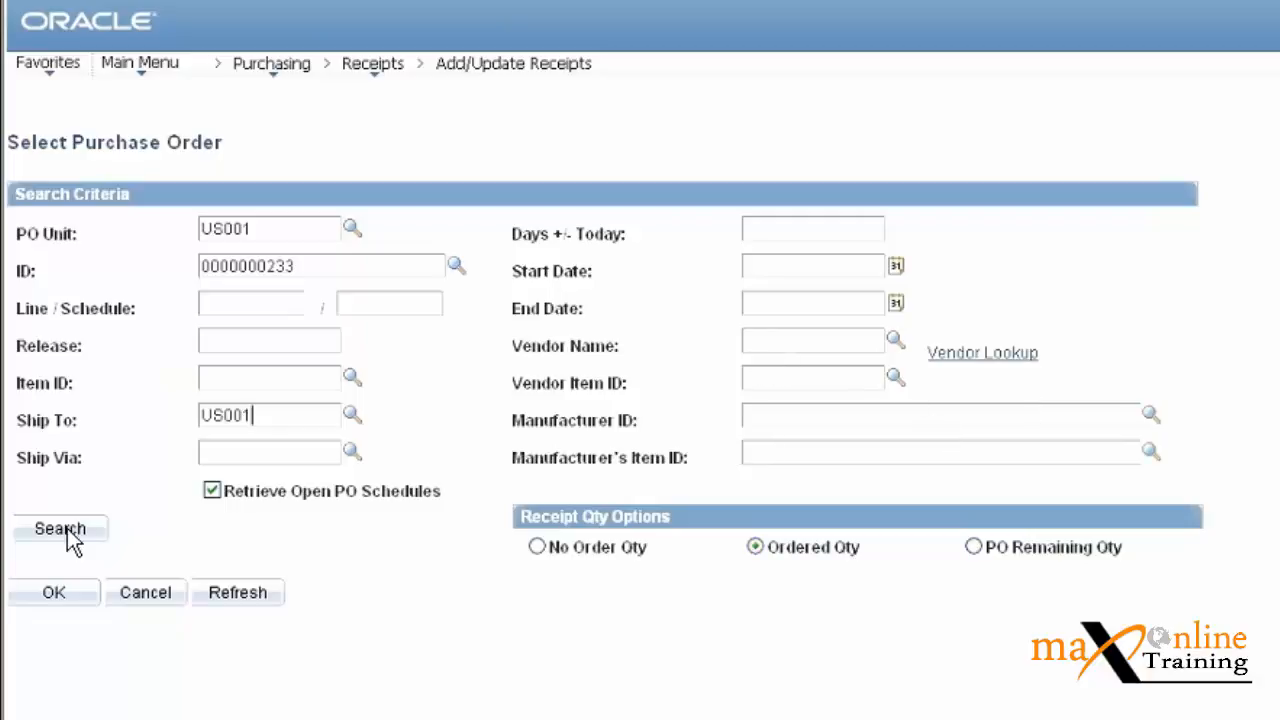
pyautogui.click(50, 597)
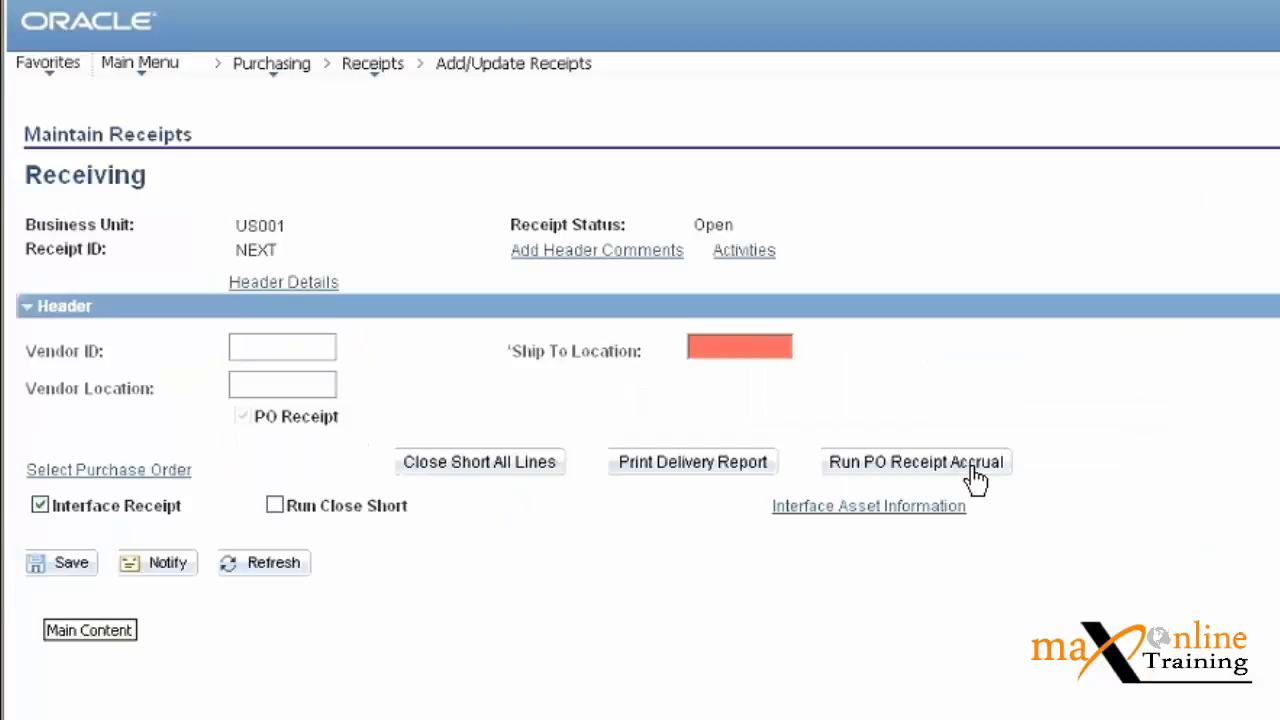
# Rerun and confirm the PO receipt accrual, dismiss the required-fields message, and re-expand the Header.
pyautogui.click(975, 470)
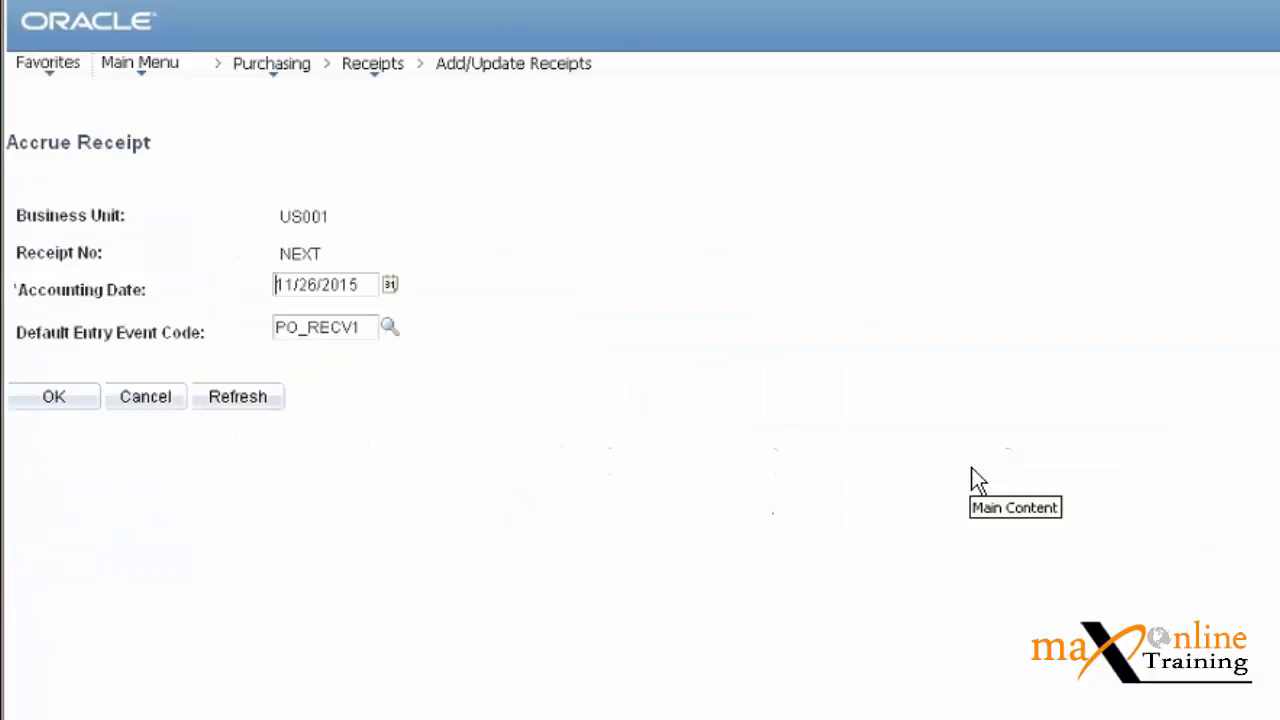
pyautogui.click(47, 400)
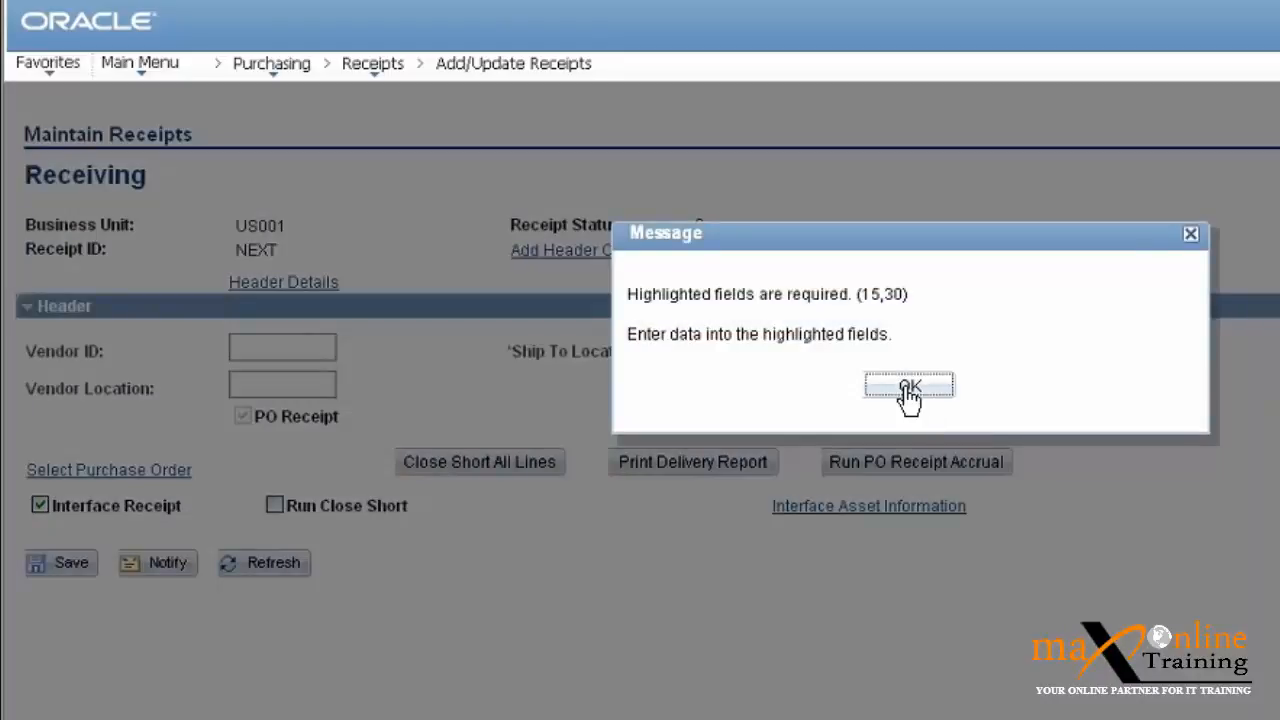
pyautogui.click(909, 390)
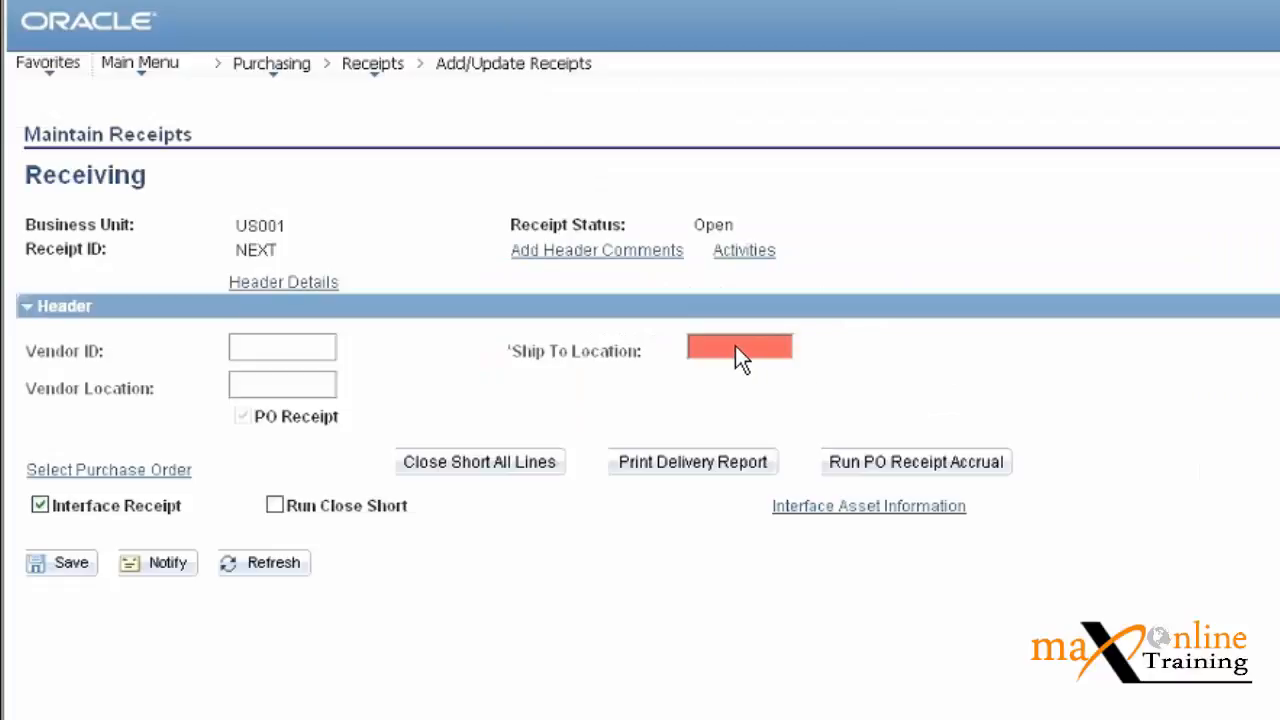
pyautogui.rightClick(735, 346)
pyautogui.click(603, 373)
pyautogui.click(23, 308)
pyautogui.click(24, 310)
# Go to Purchasing > Receipts > Load Receipts and add run control 1.
pyautogui.click(272, 66)
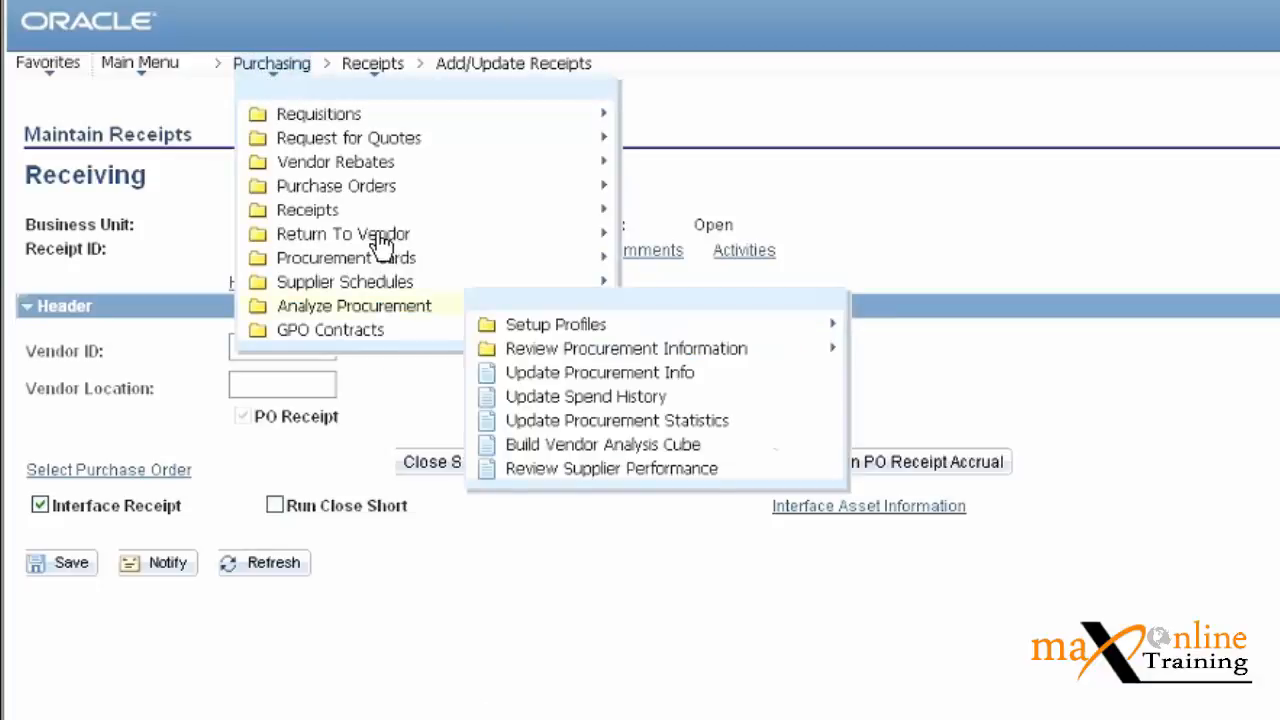
pyautogui.moveTo(341, 212)
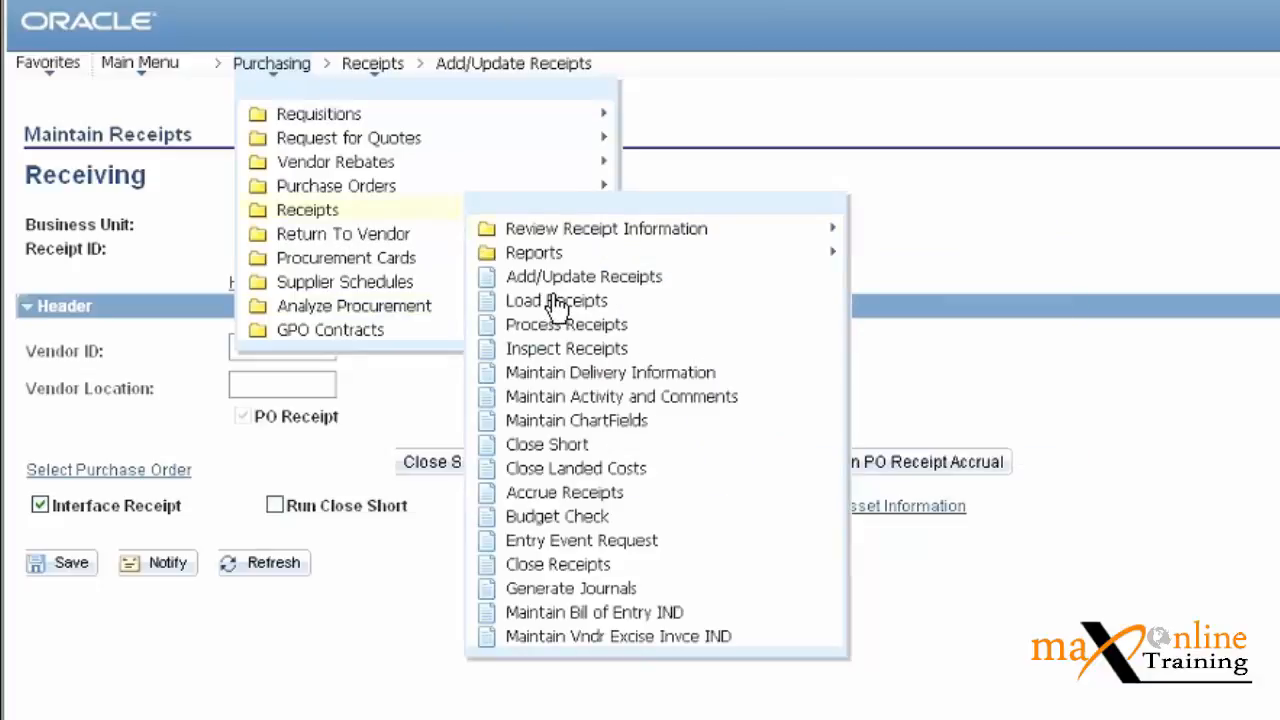
pyautogui.click(556, 301)
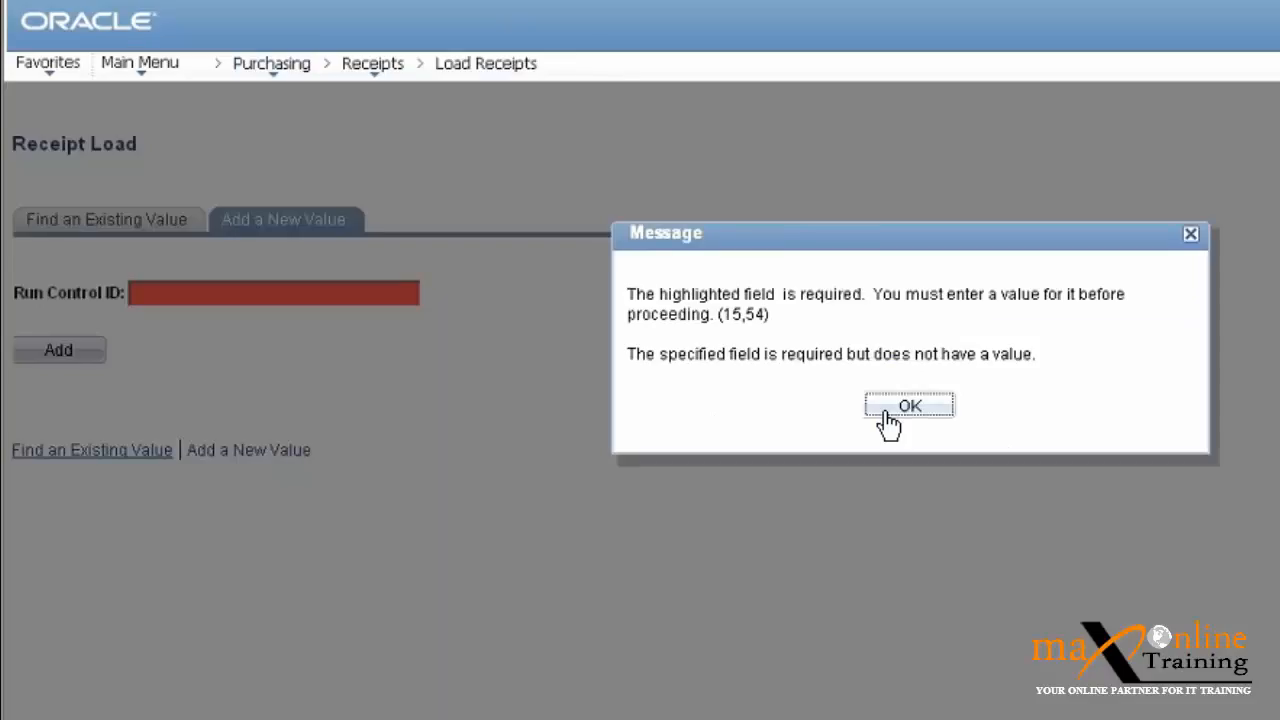
pyautogui.click(889, 424)
pyautogui.click(346, 294)
pyautogui.write('1')
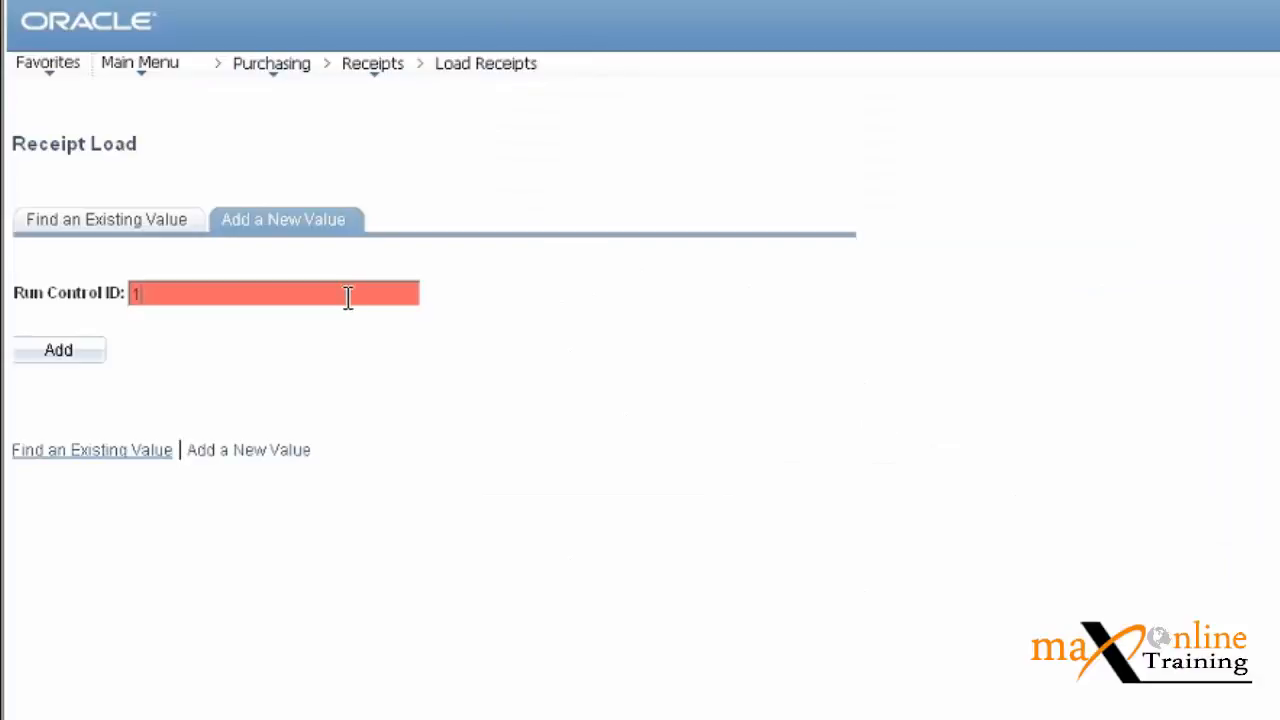
pyautogui.click(60, 355)
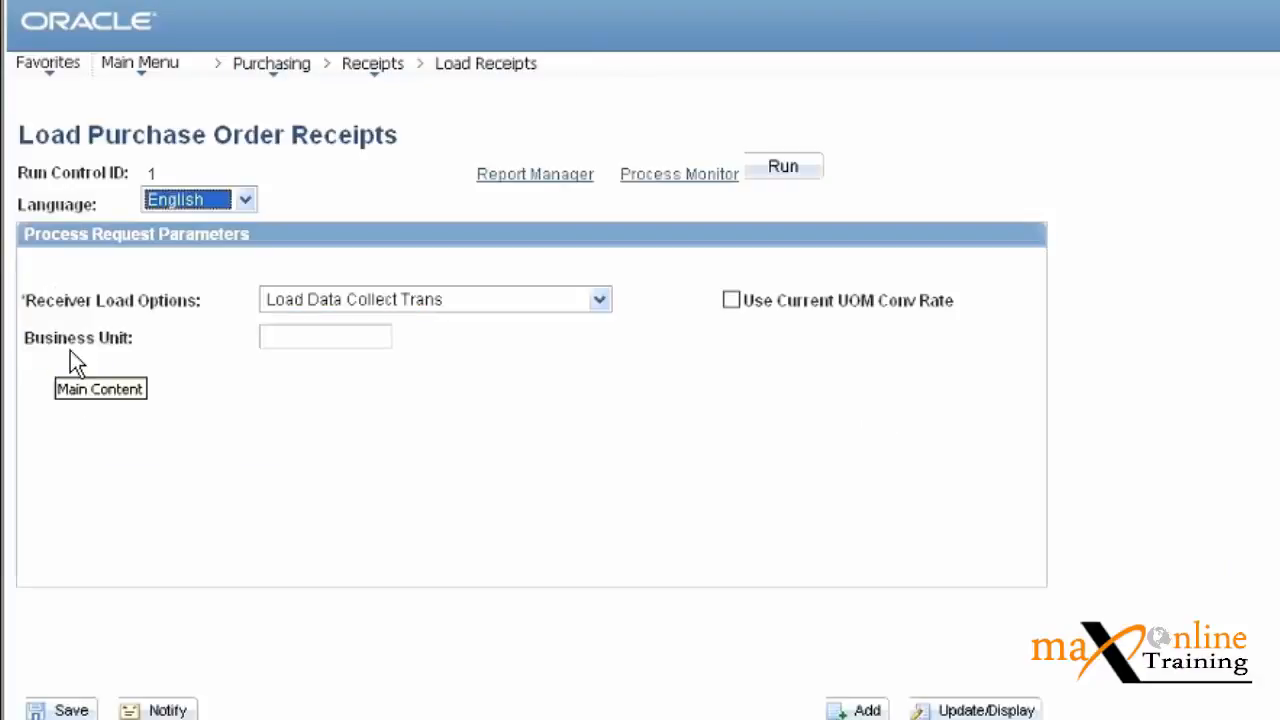
# Keep Load Data Collect Trans, run the load, and enter business unit US001.
pyautogui.click(599, 301)
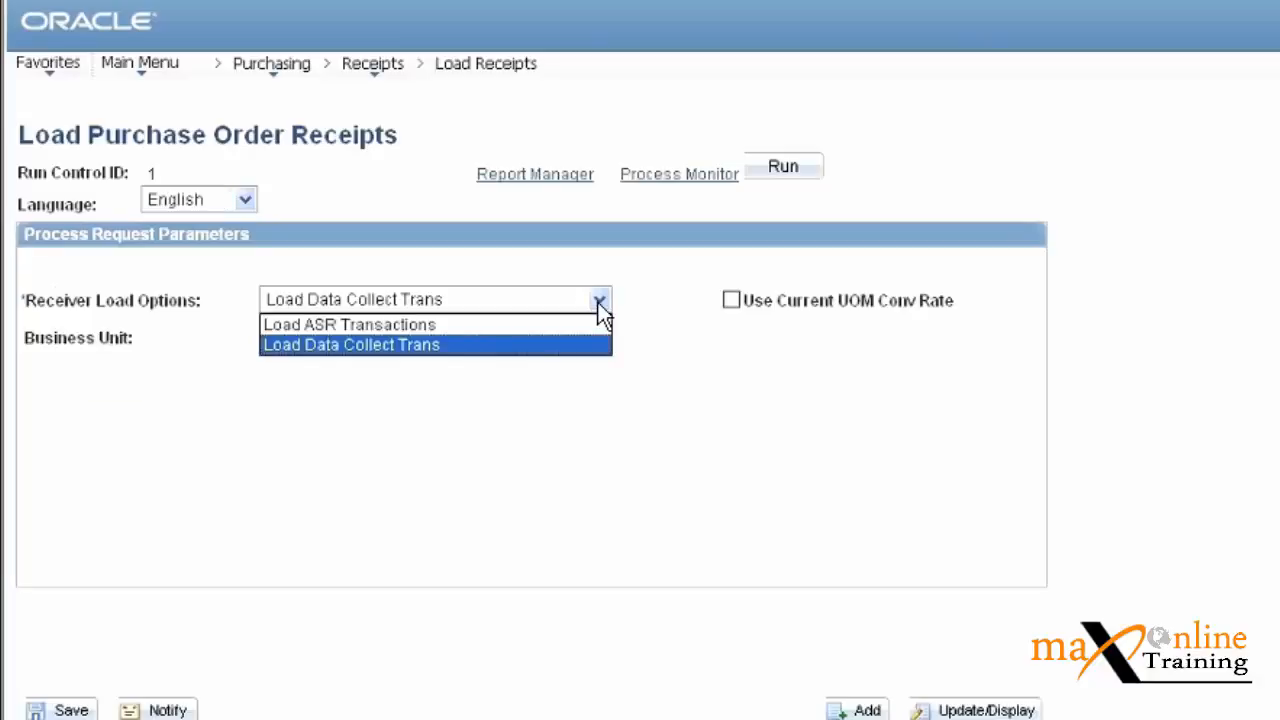
pyautogui.click(598, 302)
pyautogui.click(422, 479)
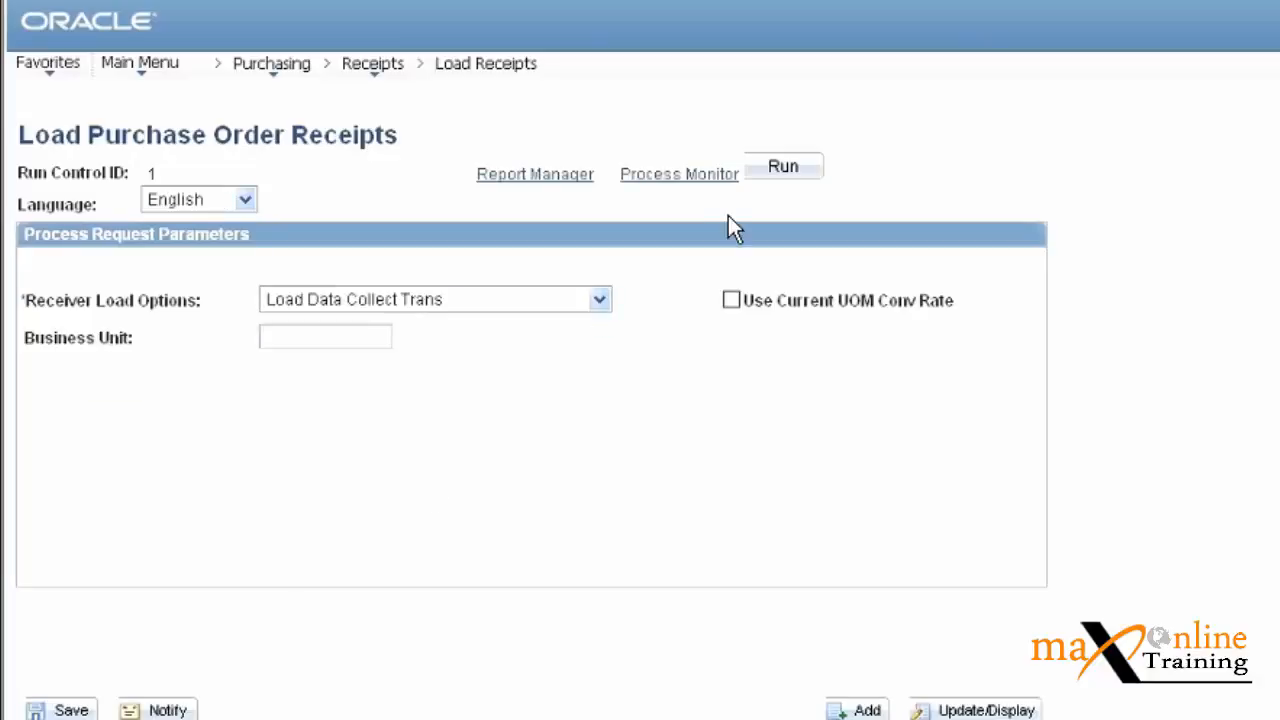
pyautogui.click(781, 176)
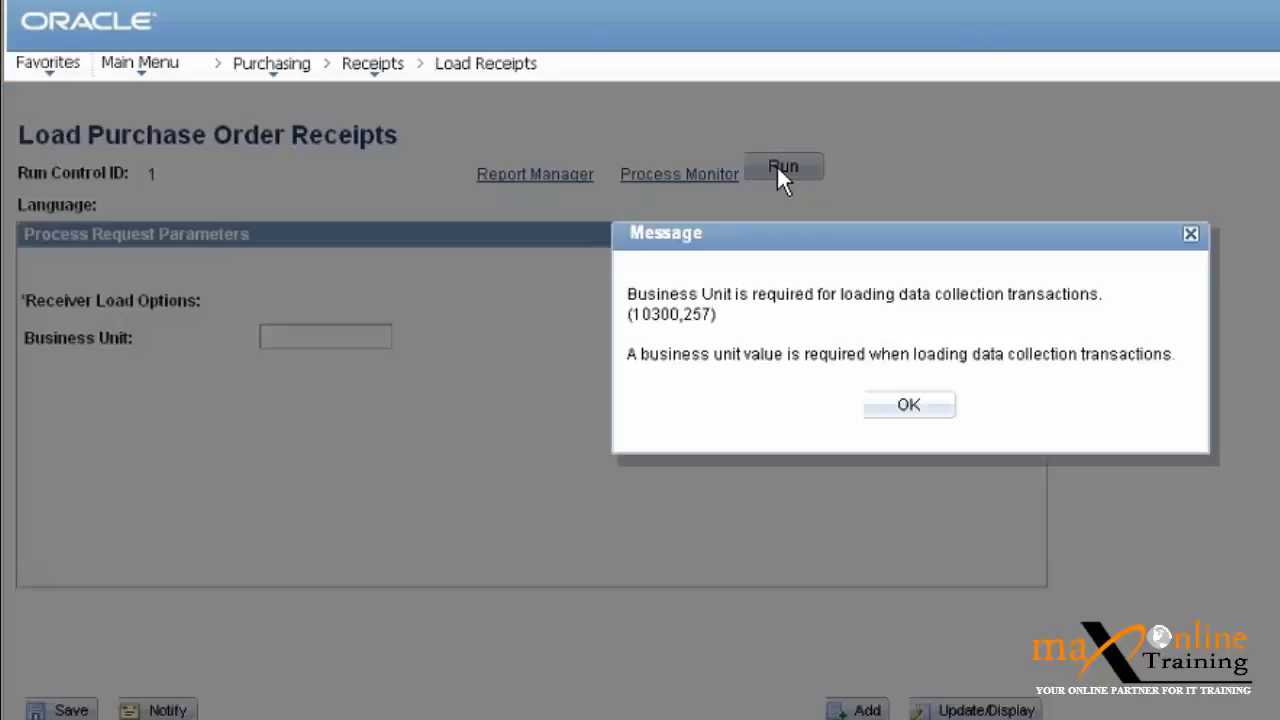
pyautogui.click(908, 404)
pyautogui.click(357, 336)
pyautogui.write('us001')
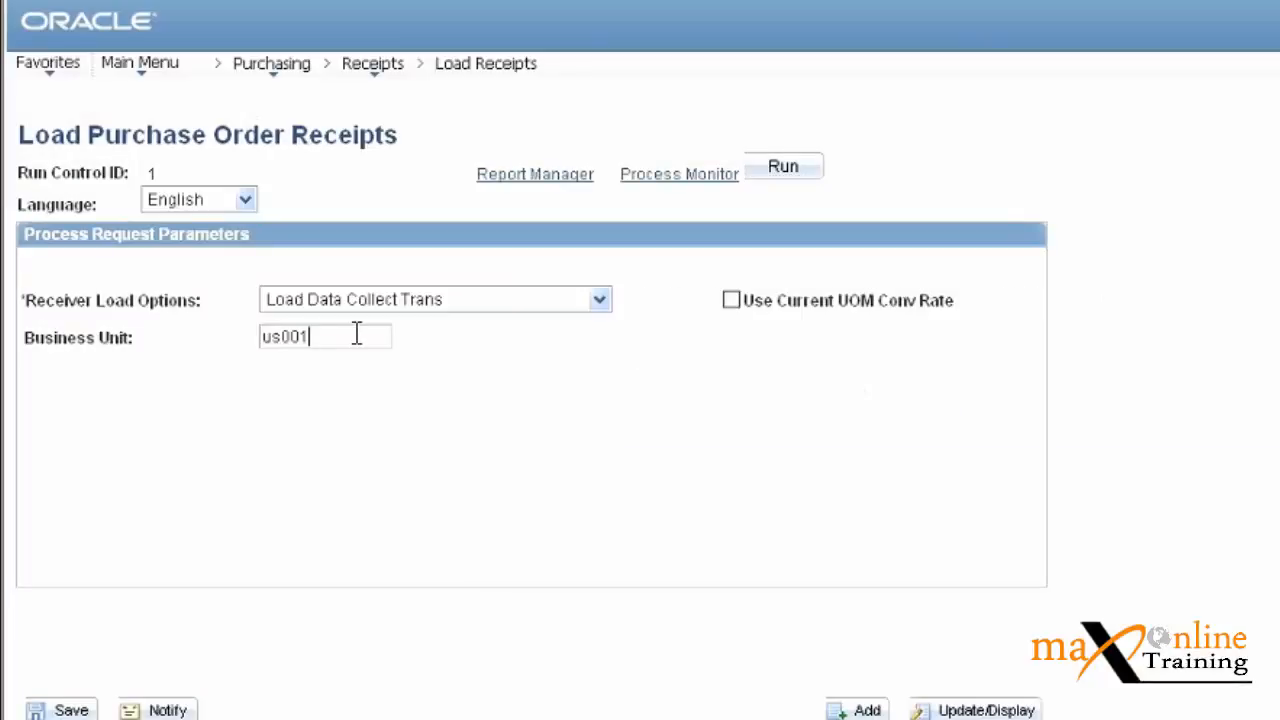
pyautogui.press('Home')
pyautogui.press('Delete')
pyautogui.press('Delete')
# Finish entering business unit US001, submit Run, then cancel the Process Scheduler request unscheduled.
pyautogui.write('US')
pyautogui.click(783, 168)
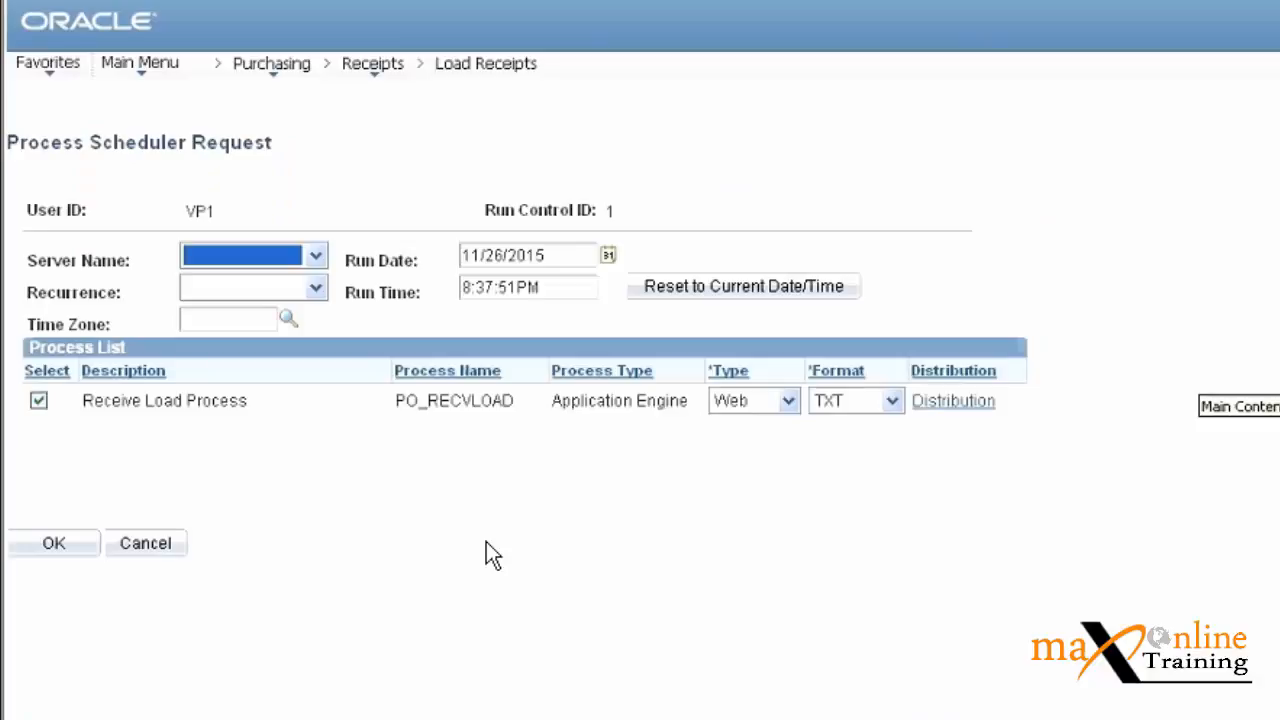
pyautogui.click(477, 492)
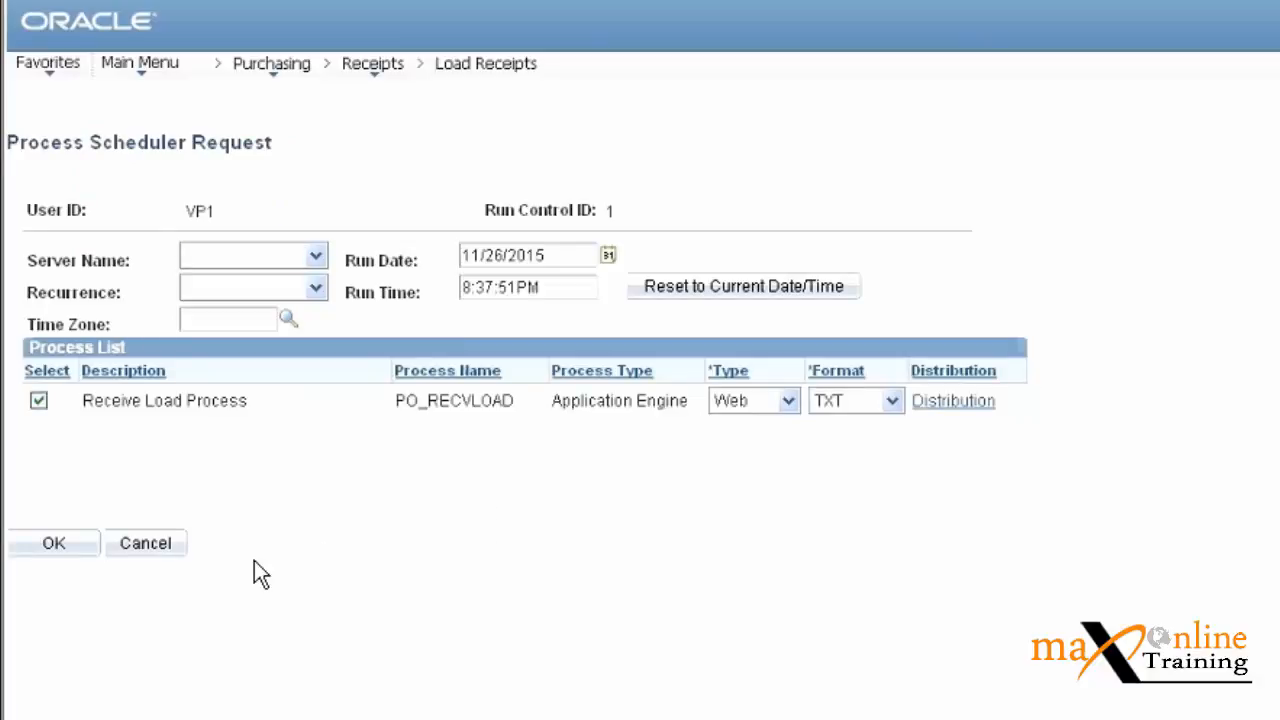
pyautogui.click(168, 548)
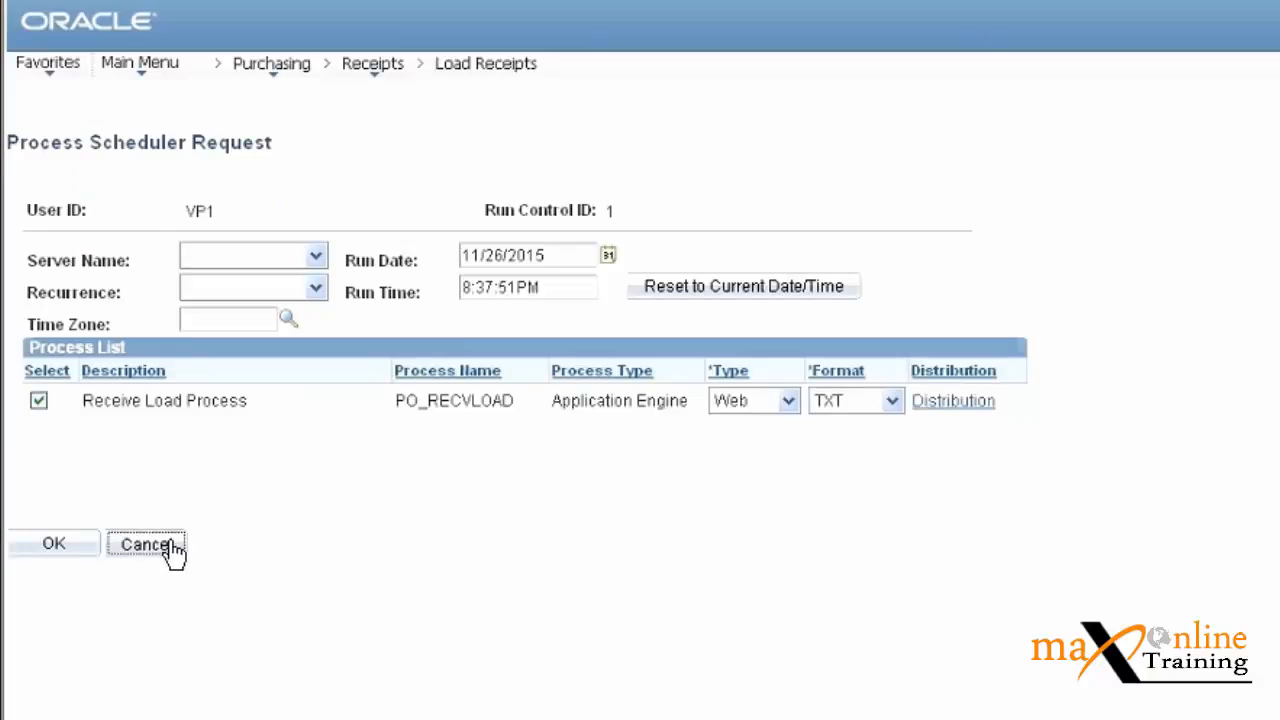
pyautogui.click(282, 66)
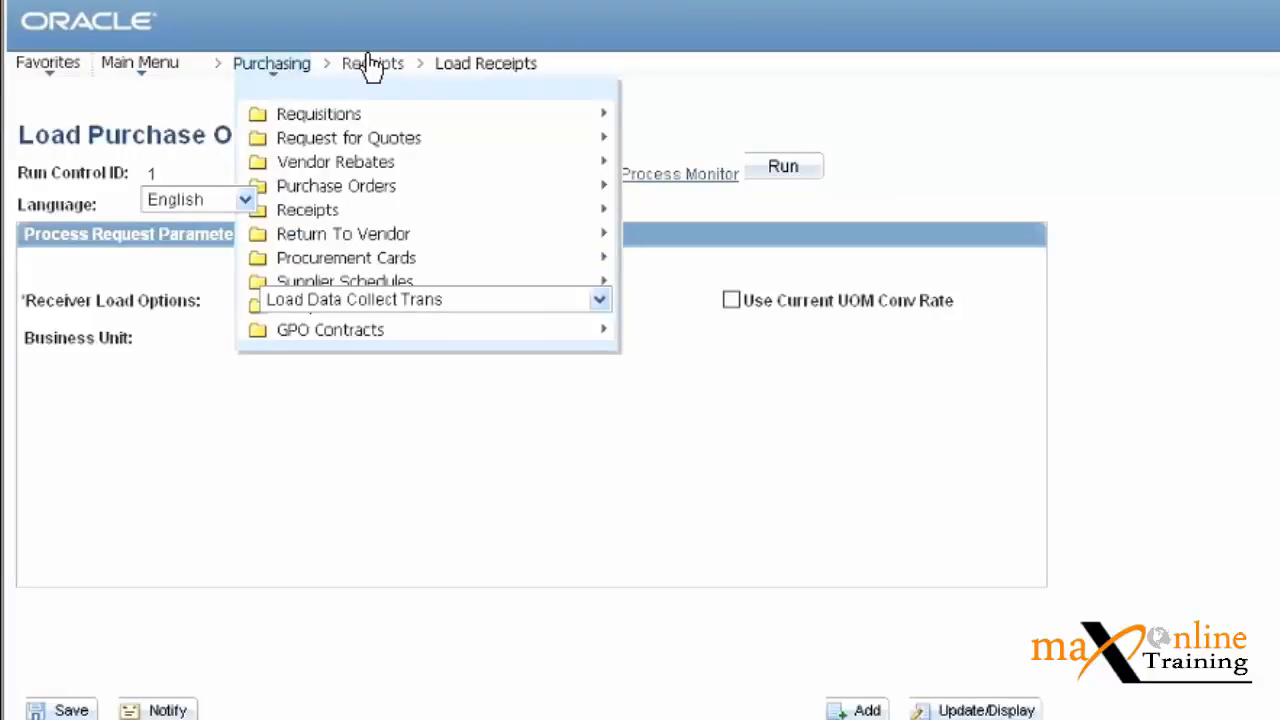
# Navigate to Receipts > Add/Update Receipts and start adding a new receipt.
pyautogui.click(372, 66)
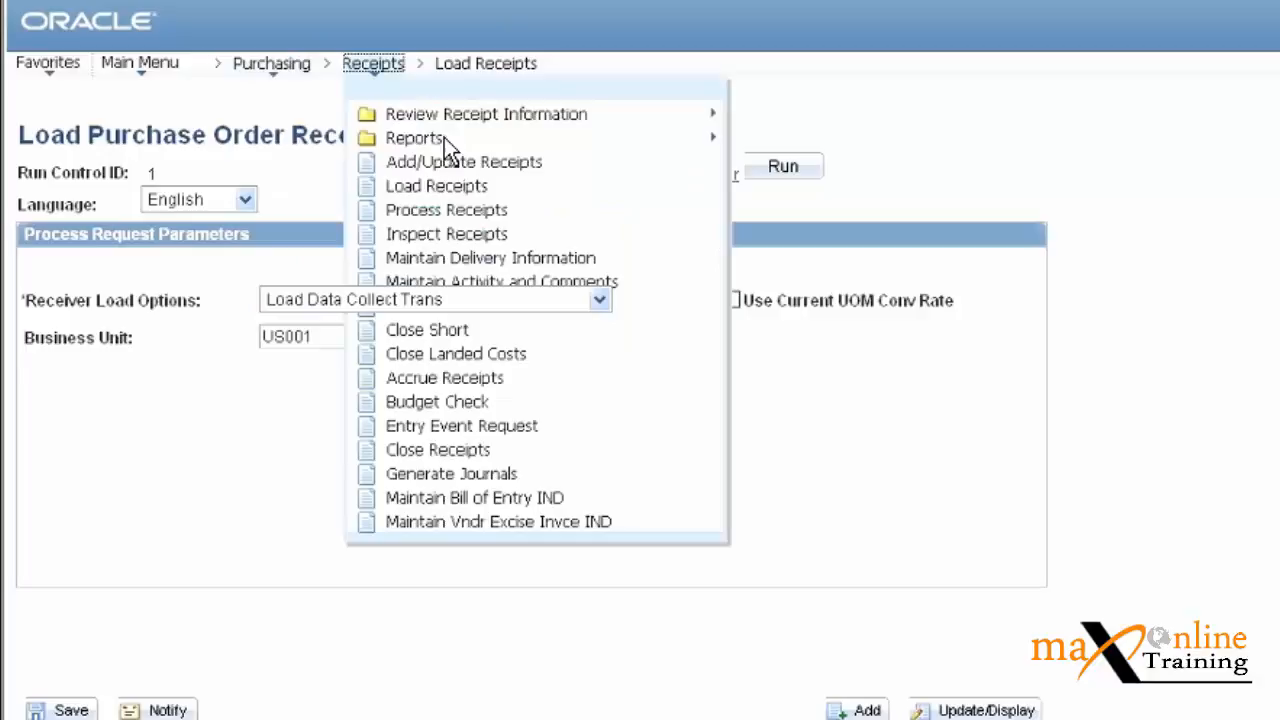
pyautogui.moveTo(444, 137)
pyautogui.click(442, 164)
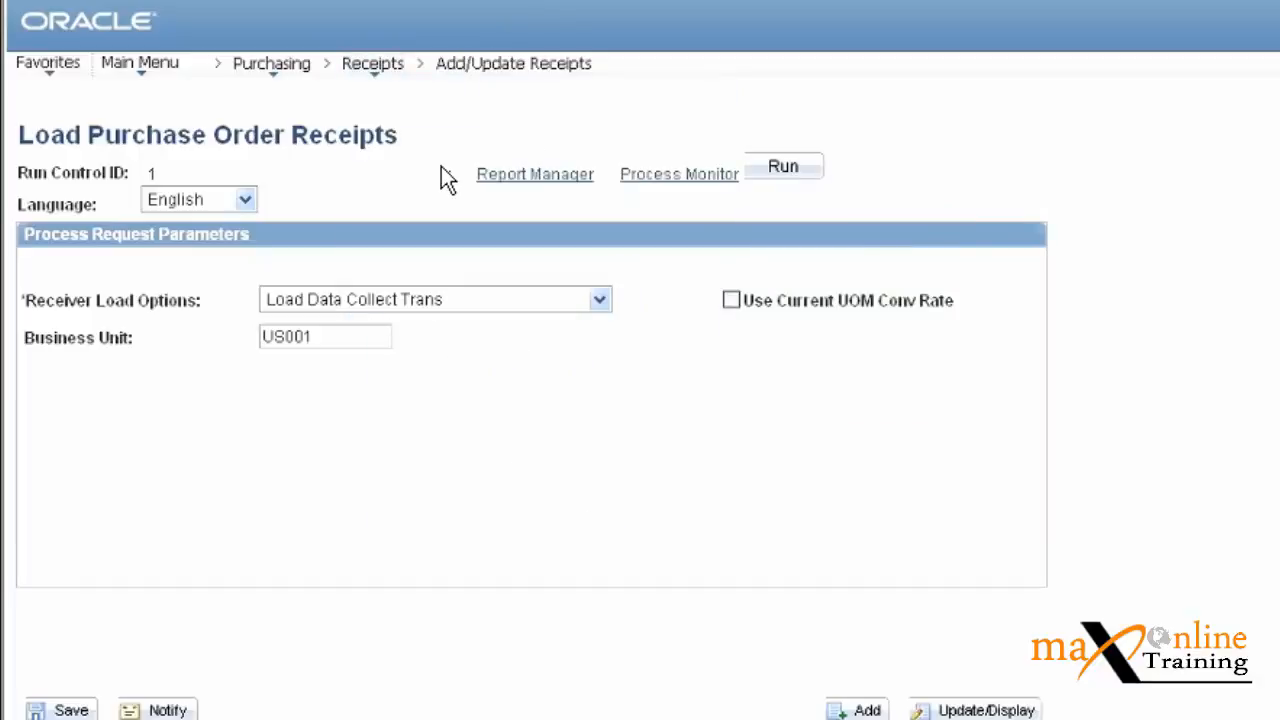
pyautogui.click(66, 408)
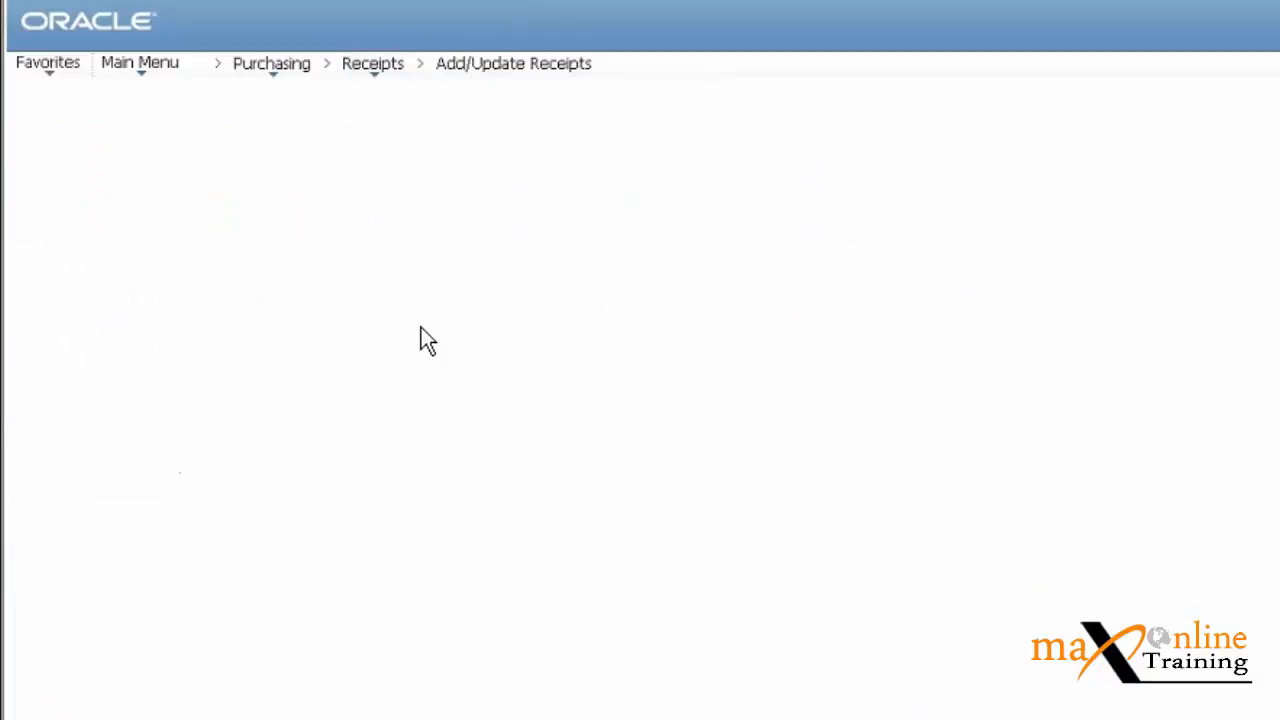
pyautogui.click(455, 268)
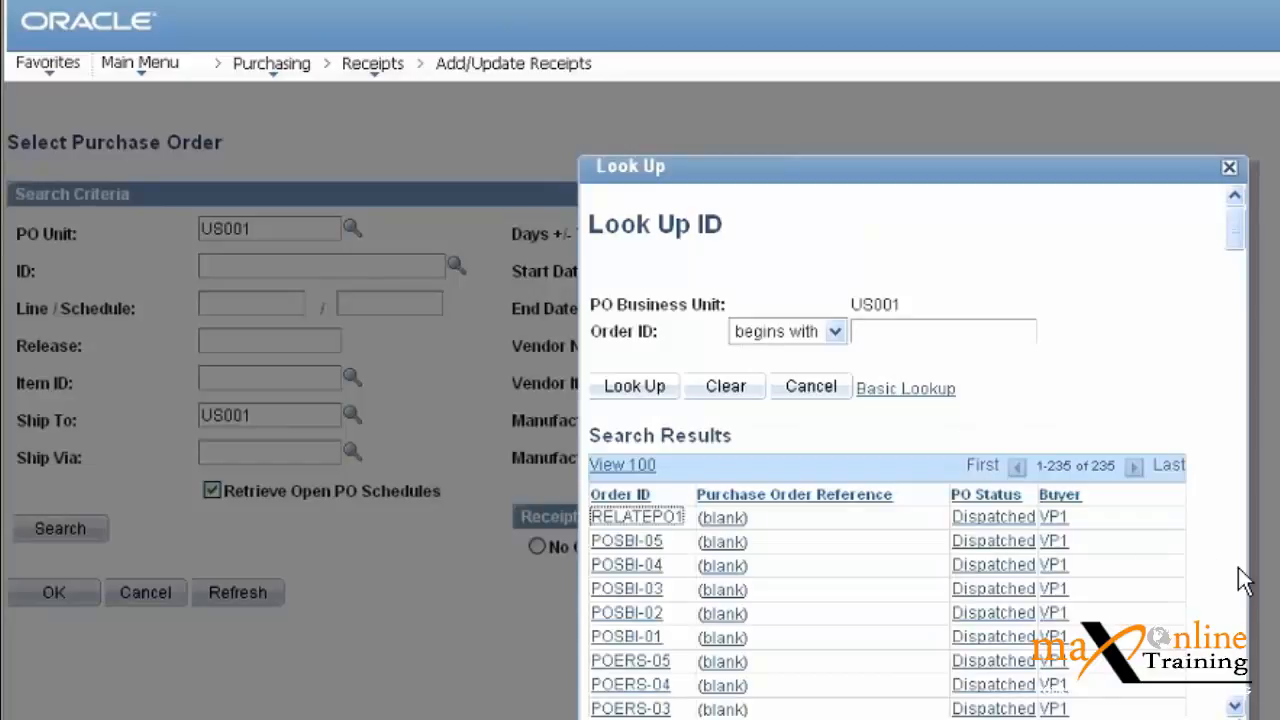
pyautogui.scroll(-5, 1238, 567)
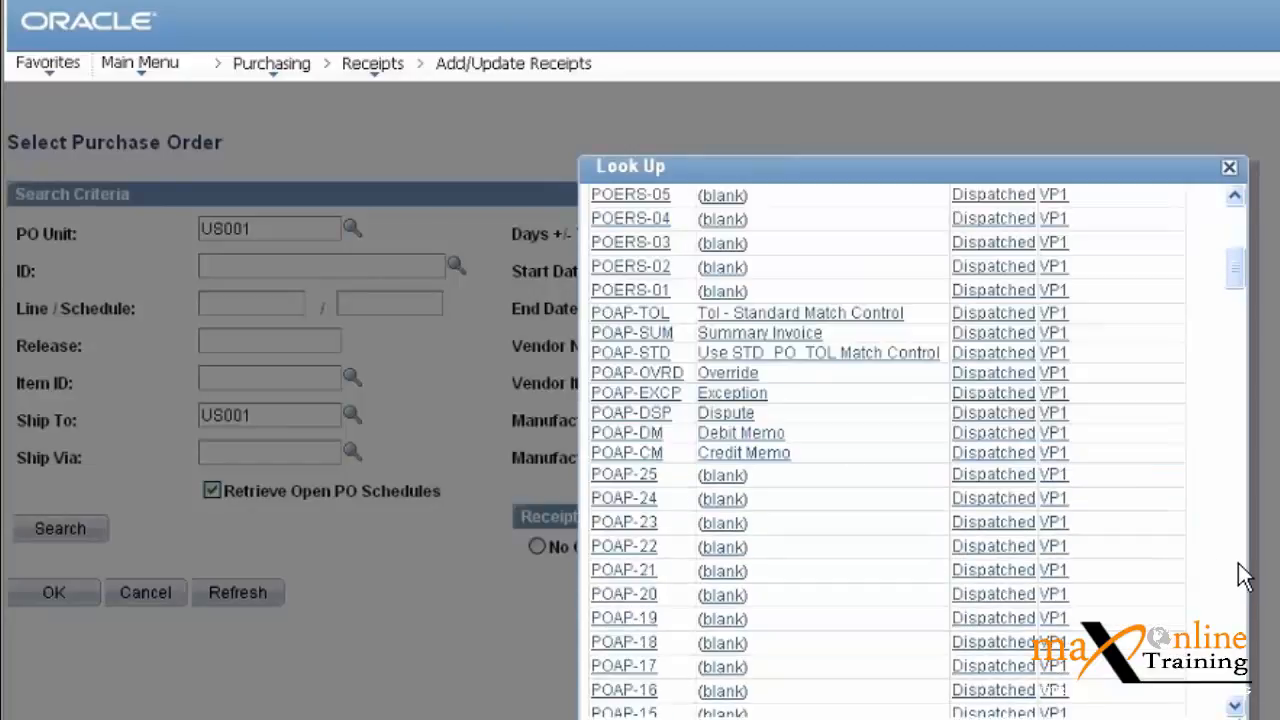
pyautogui.scroll(-5, 1238, 570)
pyautogui.scroll(-5, 1238, 577)
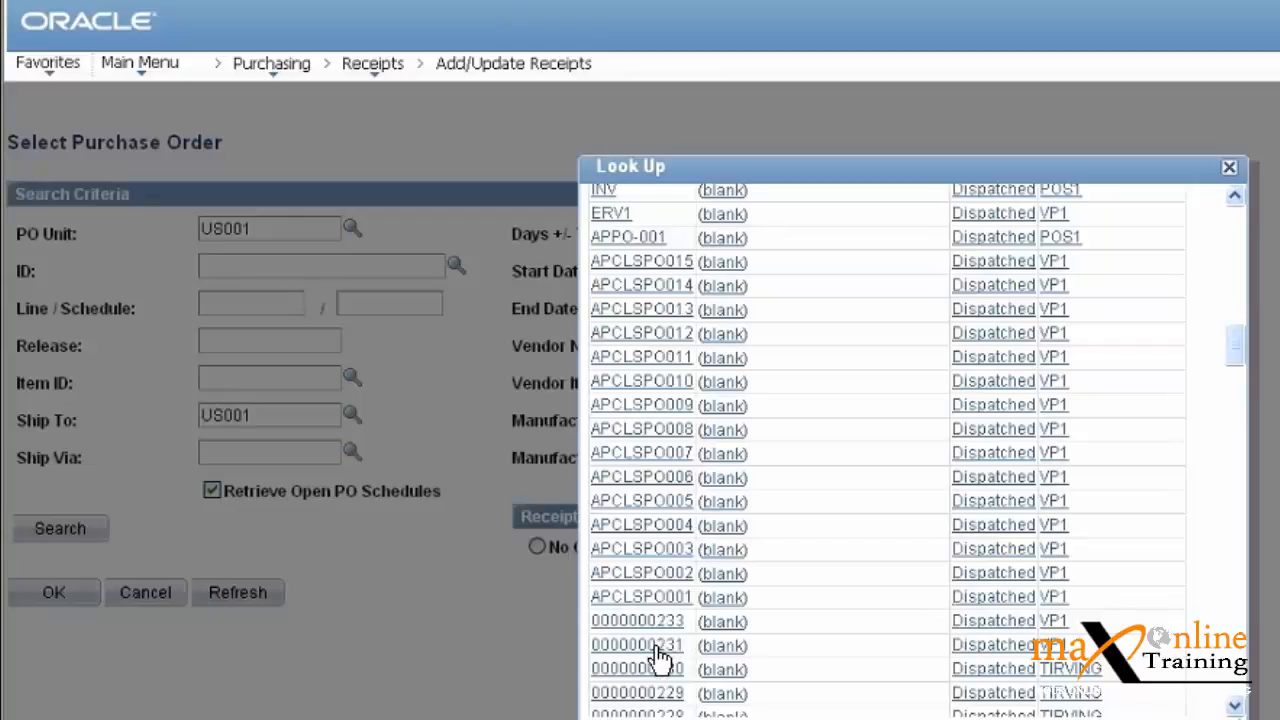
pyautogui.click(620, 647)
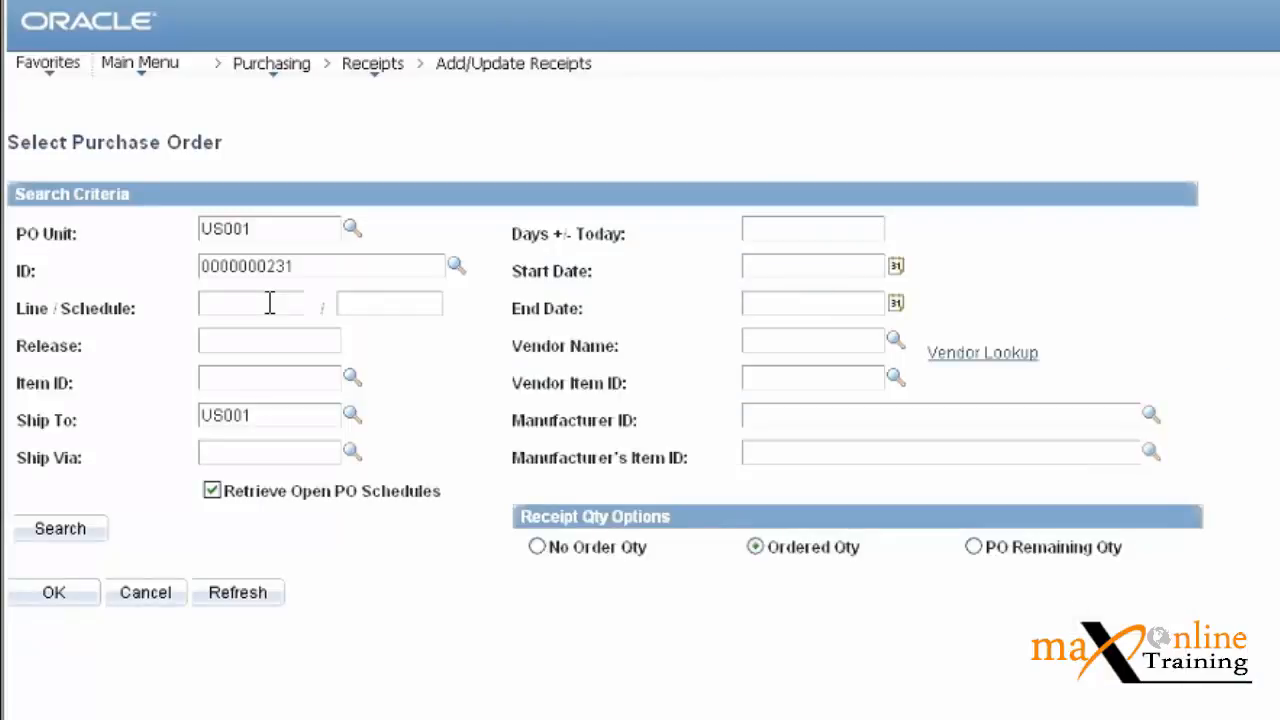
pyautogui.click(285, 382)
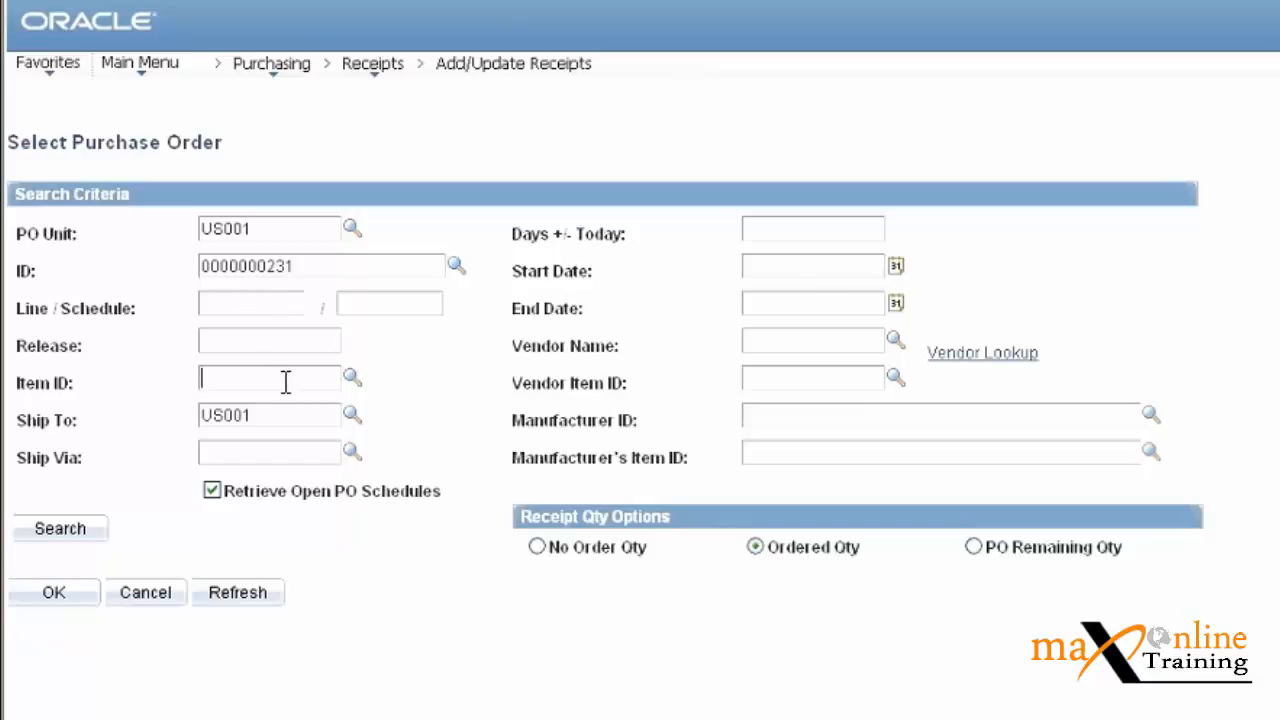
pyautogui.click(352, 378)
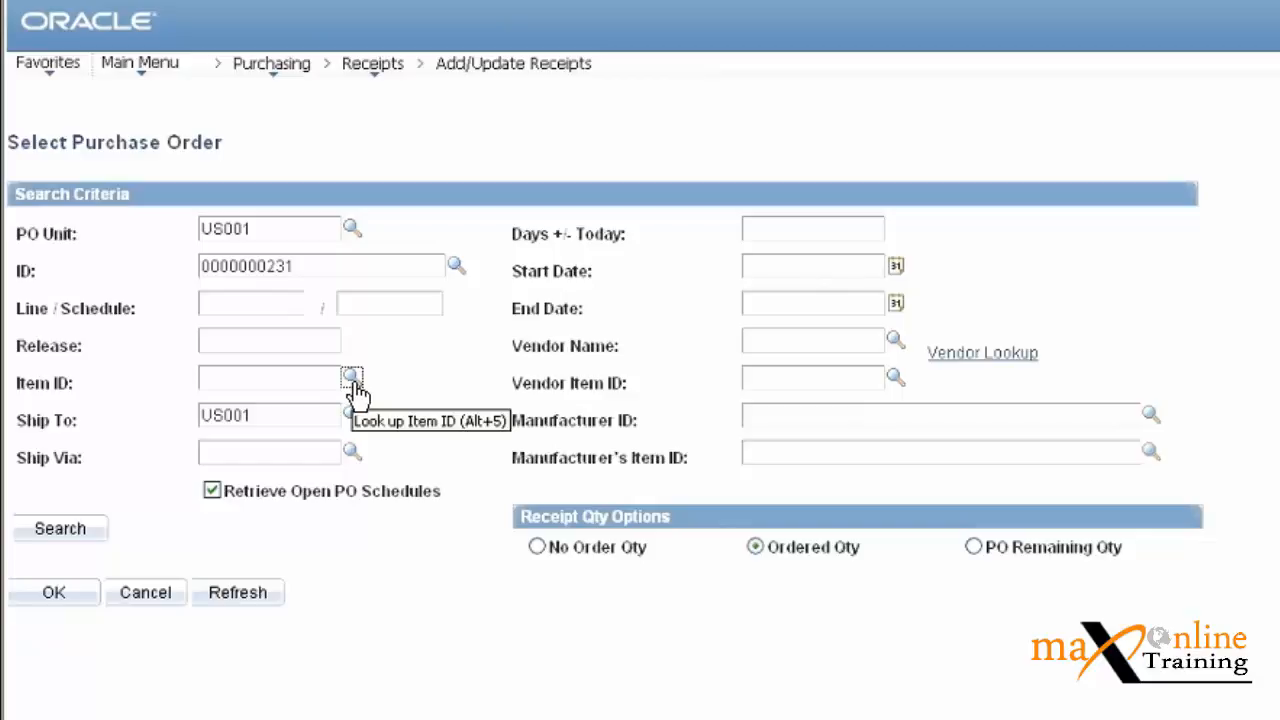
# Pick item 10000 from the Item ID lookup, delete it again, and bring up Vendor Search.
pyautogui.click(352, 380)
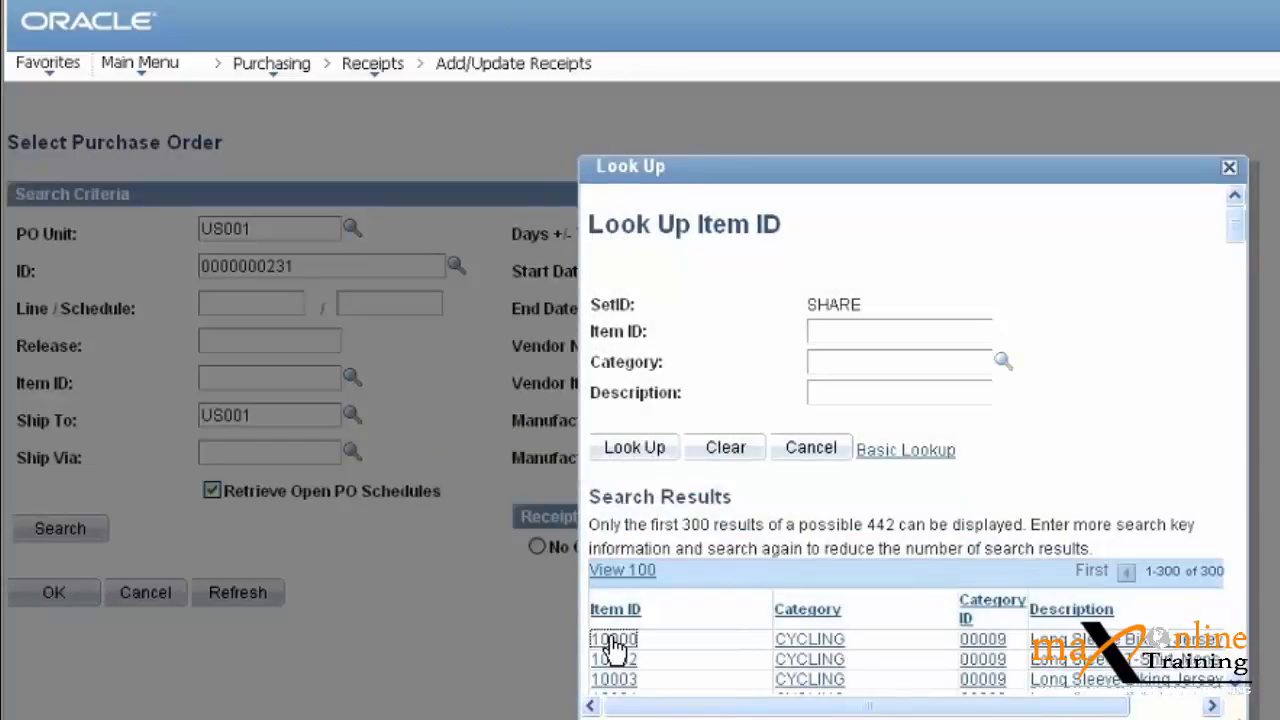
pyautogui.click(613, 641)
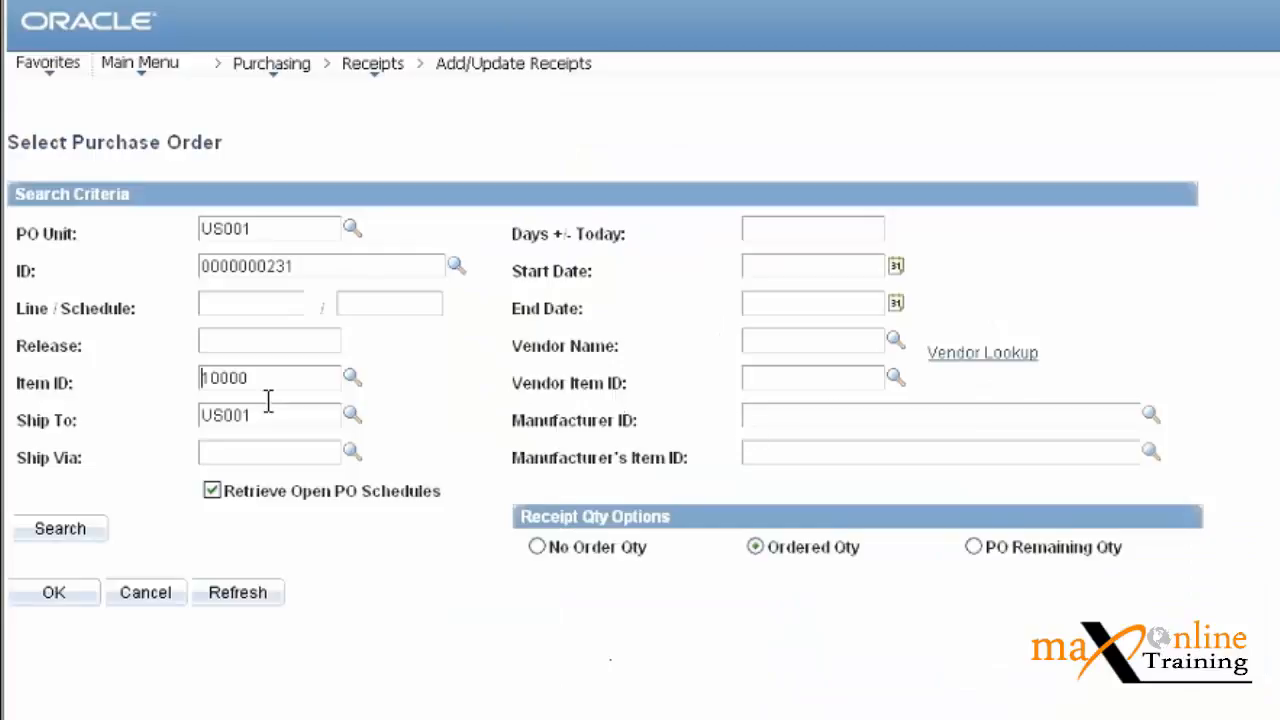
pyautogui.moveTo(271, 377); pyautogui.dragTo(153, 398)
pyautogui.press('Delete')
pyautogui.click(1008, 355)
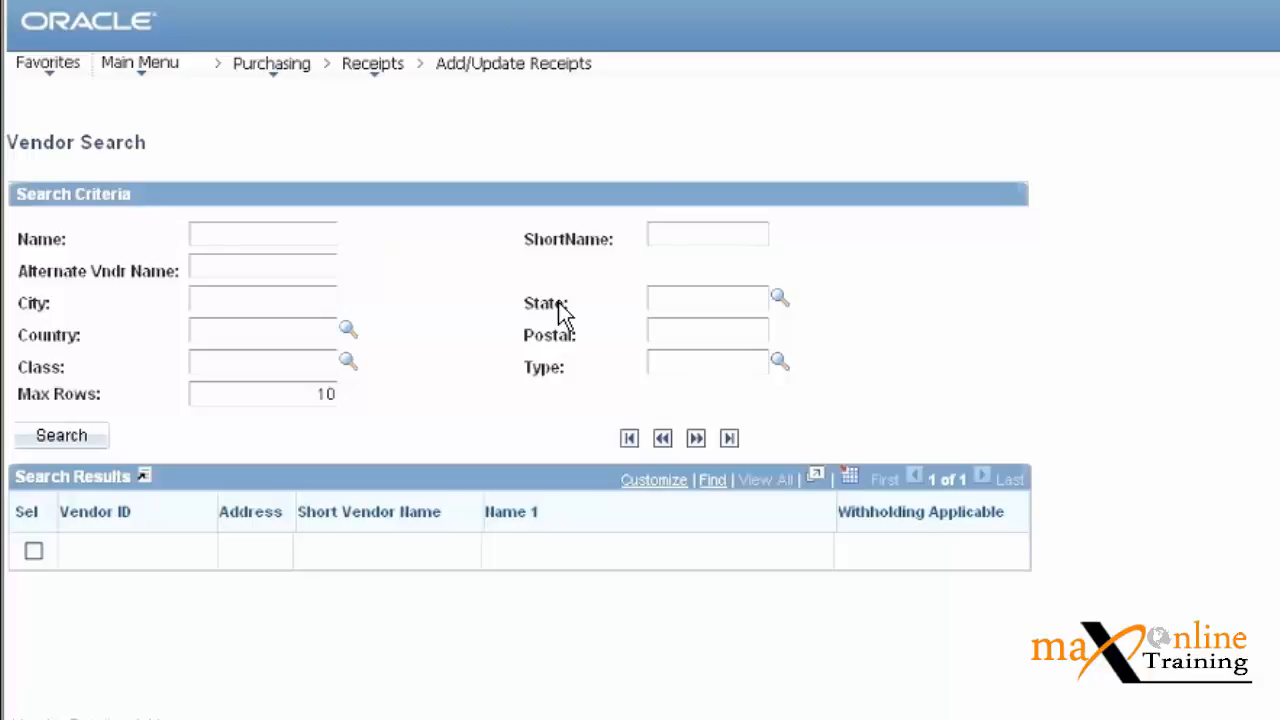
pyautogui.click(372, 66)
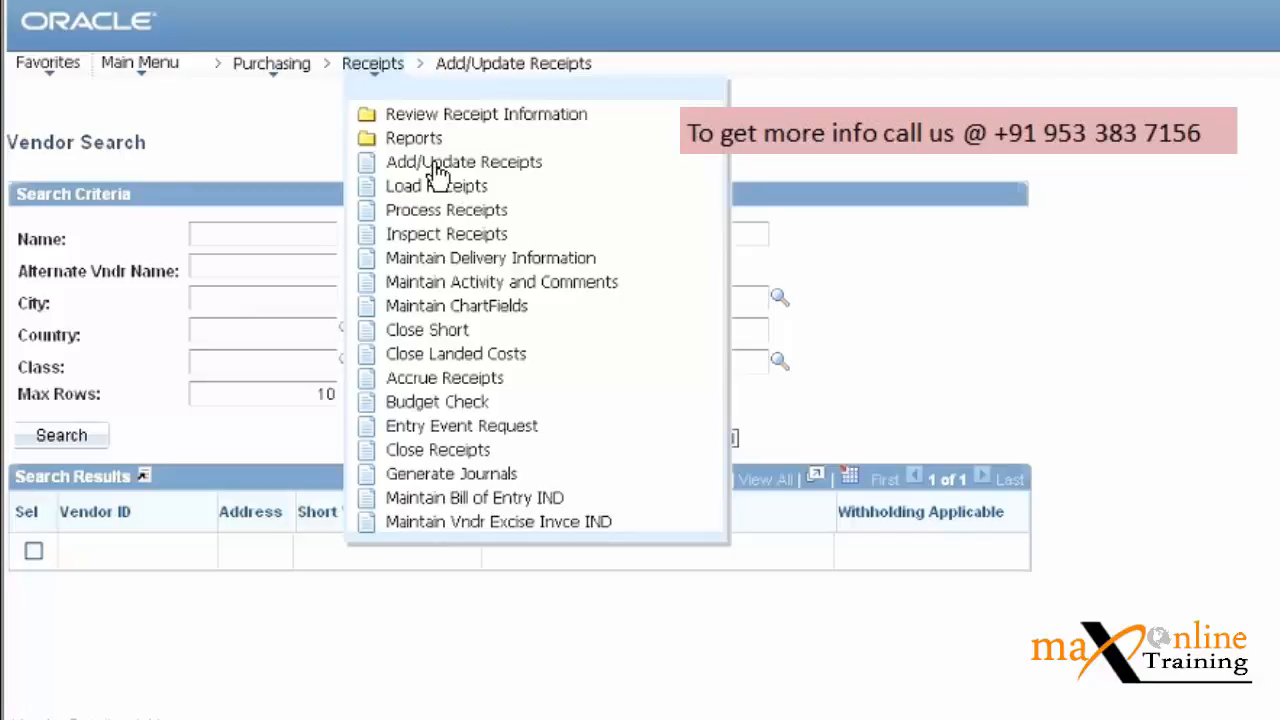
pyautogui.click(225, 242)
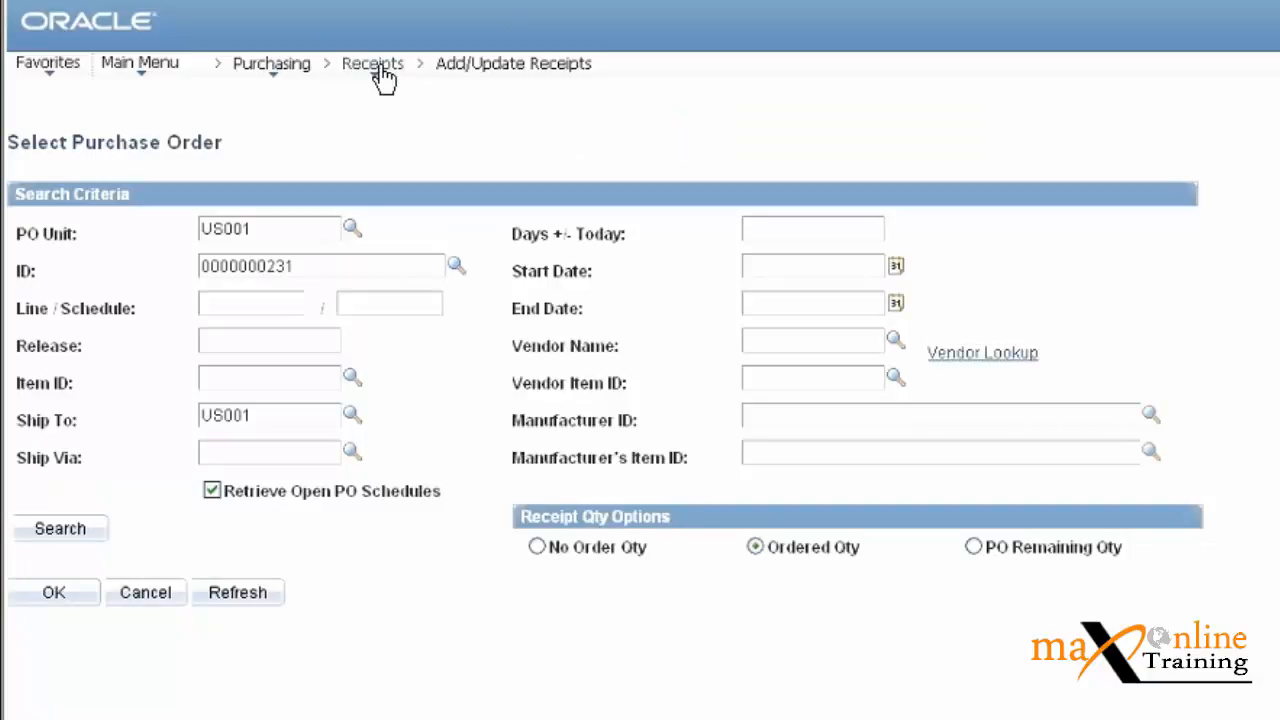
pyautogui.moveTo(378, 72)
pyautogui.click(381, 67)
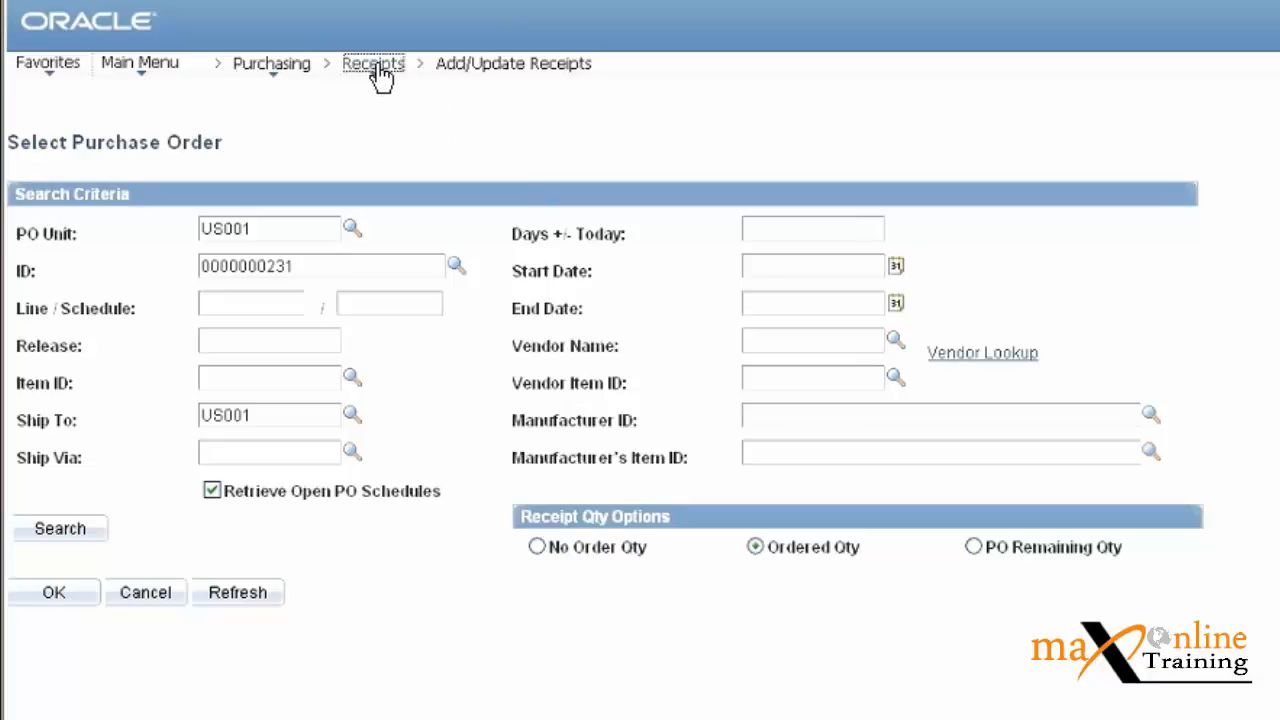